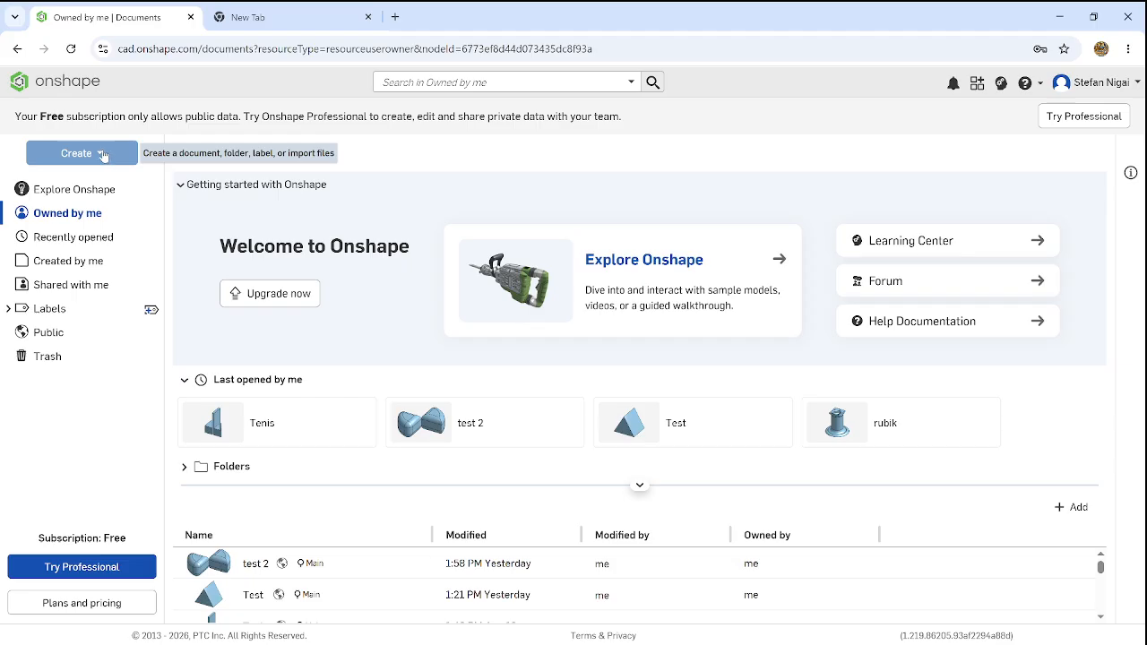
Create a new public document named "test 1".
{"action": "left_click", "coordinate": [103, 155]}
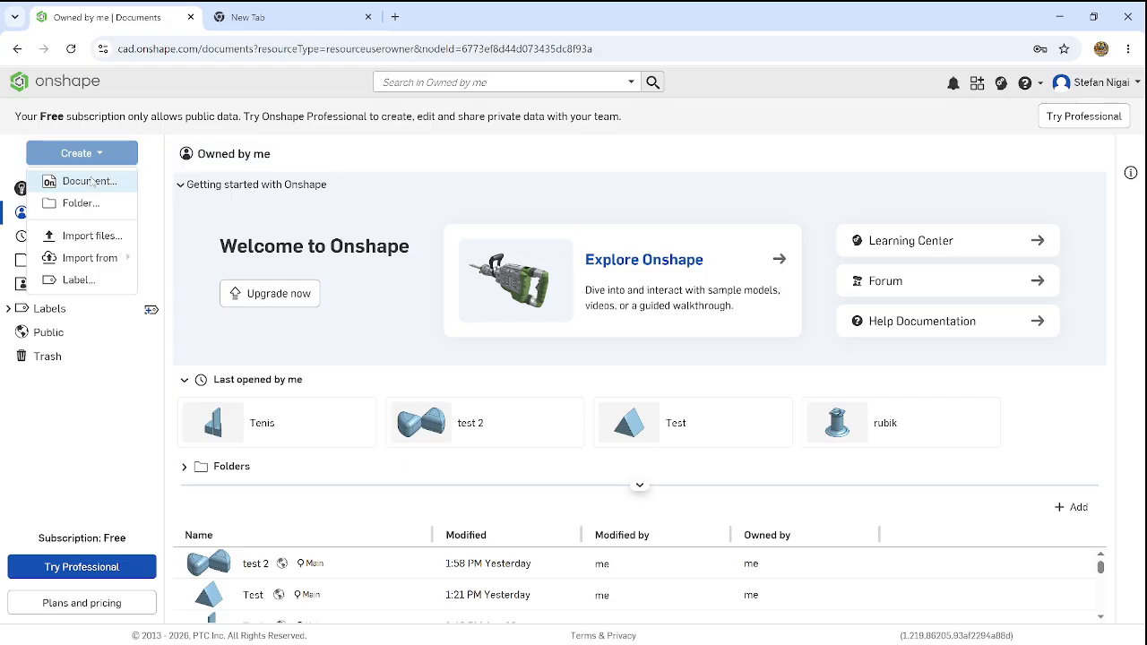
{"action": "left_click", "coordinate": [90, 182]}
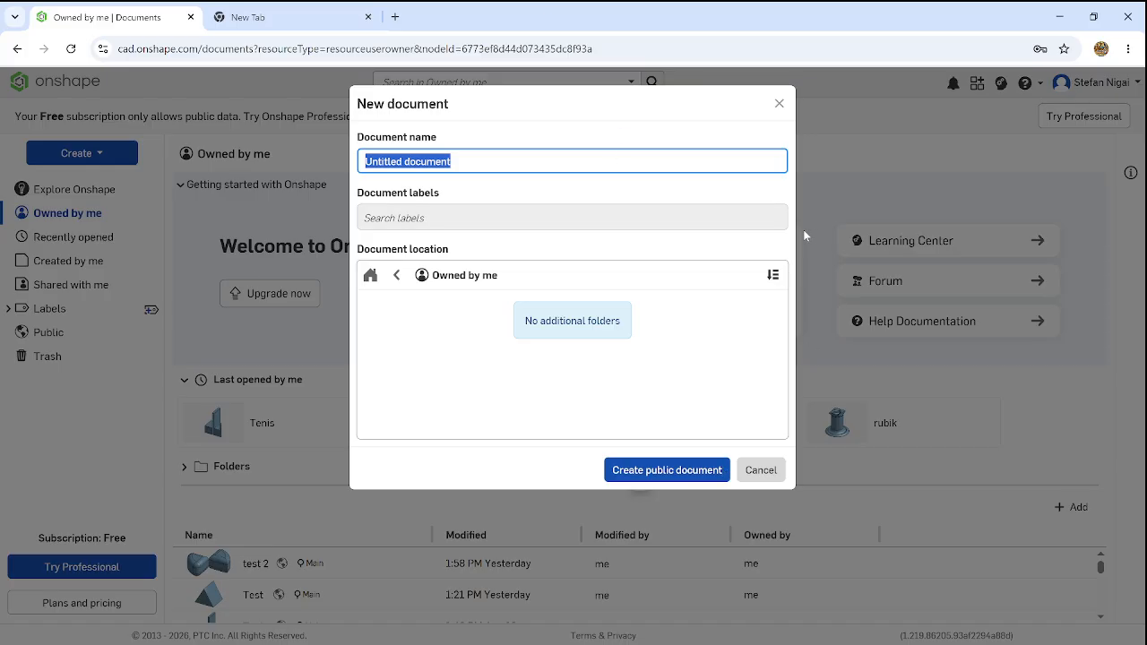
{"action": "key", "text": "BackSpace"}
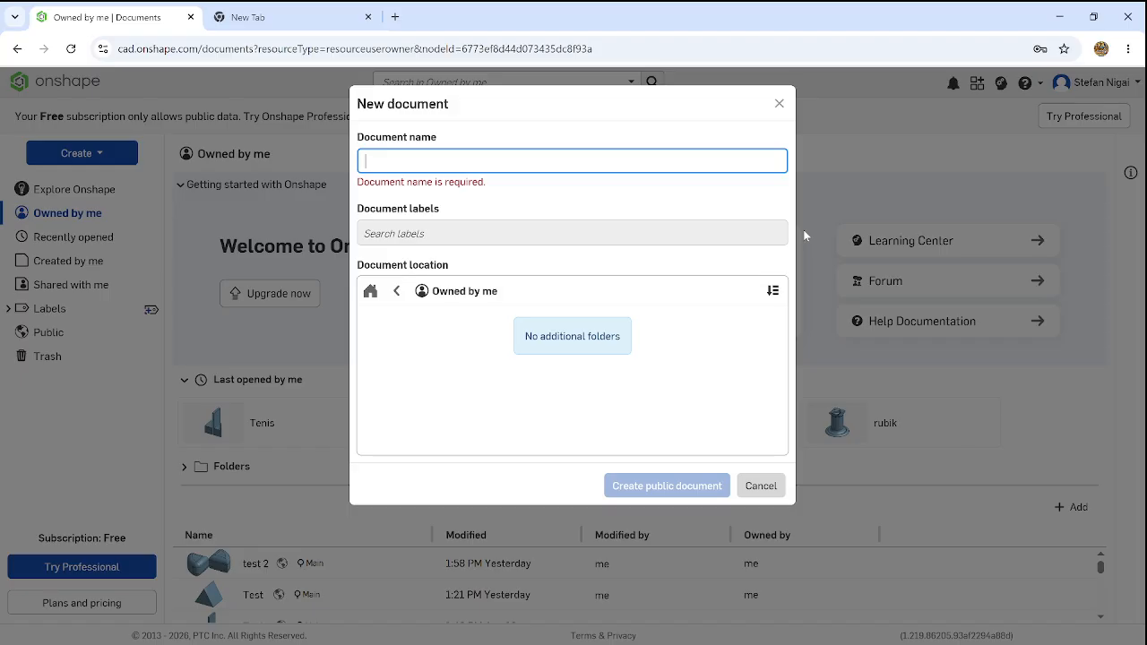
{"action": "type", "text": "test 1"}
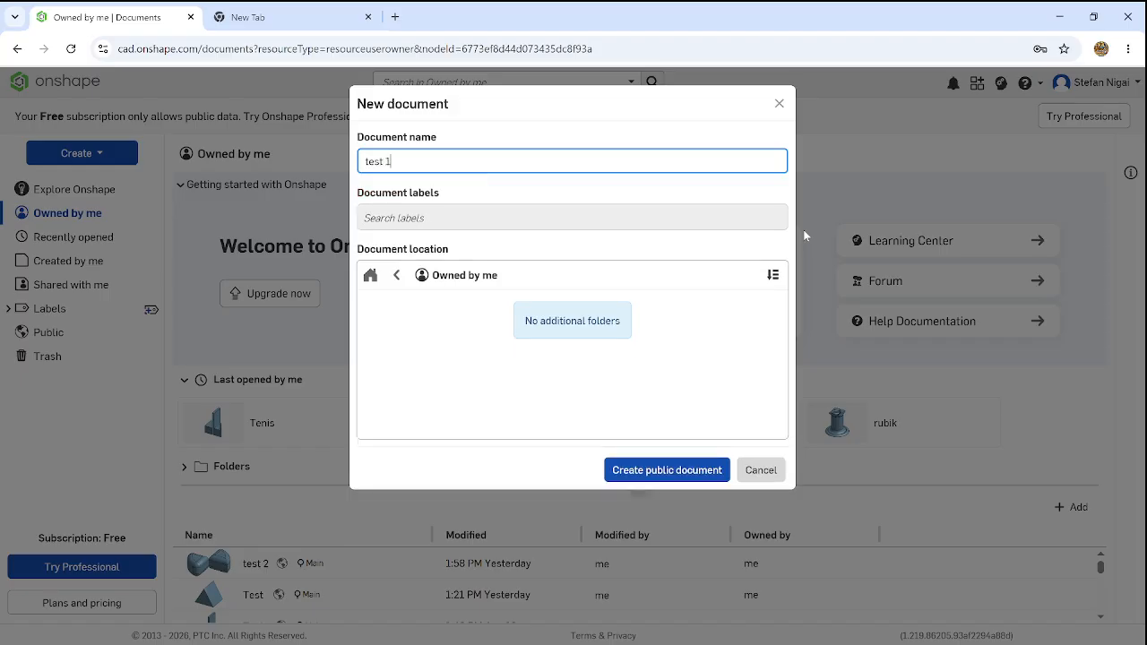
{"action": "left_click", "coordinate": [651, 468]}
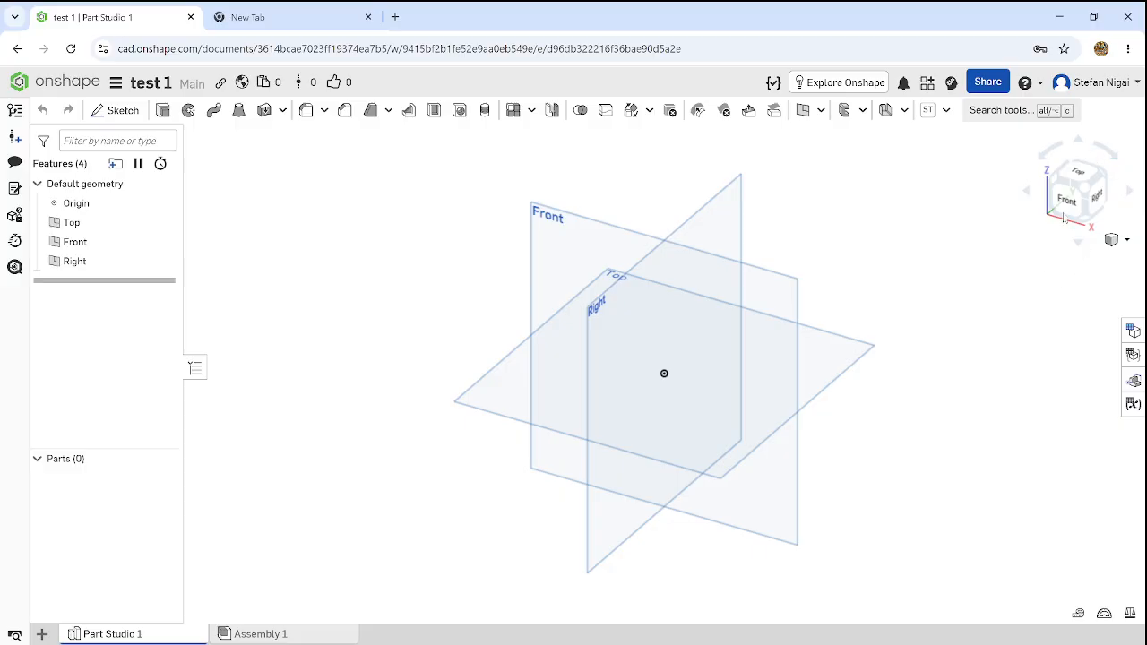
Orbit around the default planes and inspect them from the Top, from an angled corner and from the Left.
{"action": "right_click_drag", "start_coordinate": [1022, 239], "coordinate": [1033, 238]}
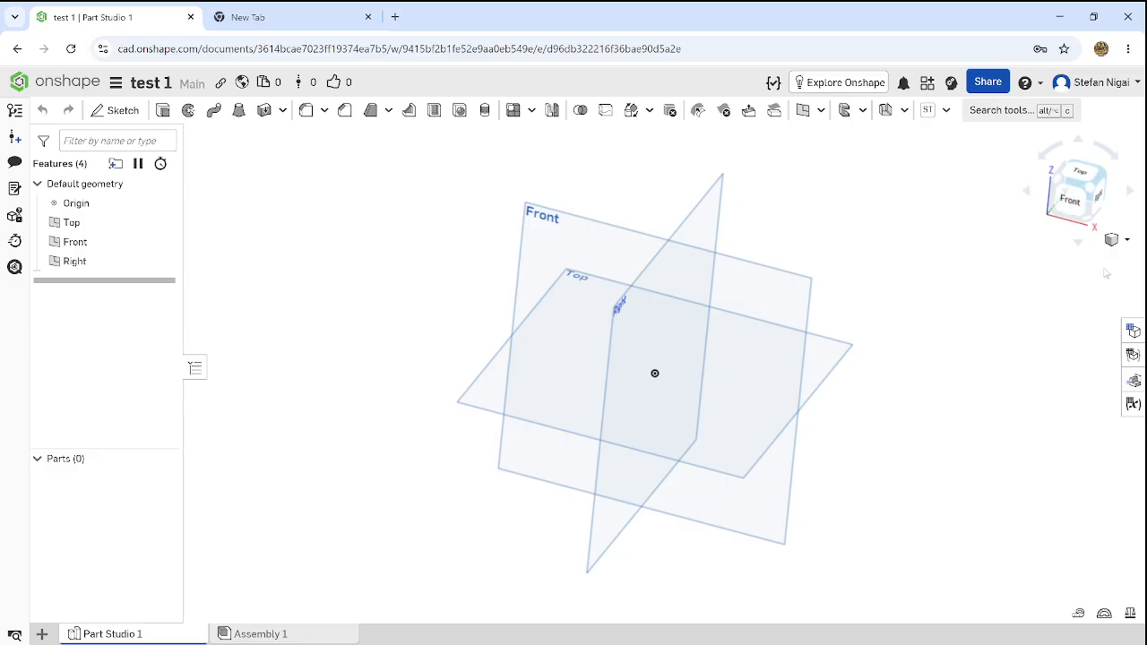
{"action": "right_click_drag", "start_coordinate": [1106, 276], "coordinate": [1030, 298]}
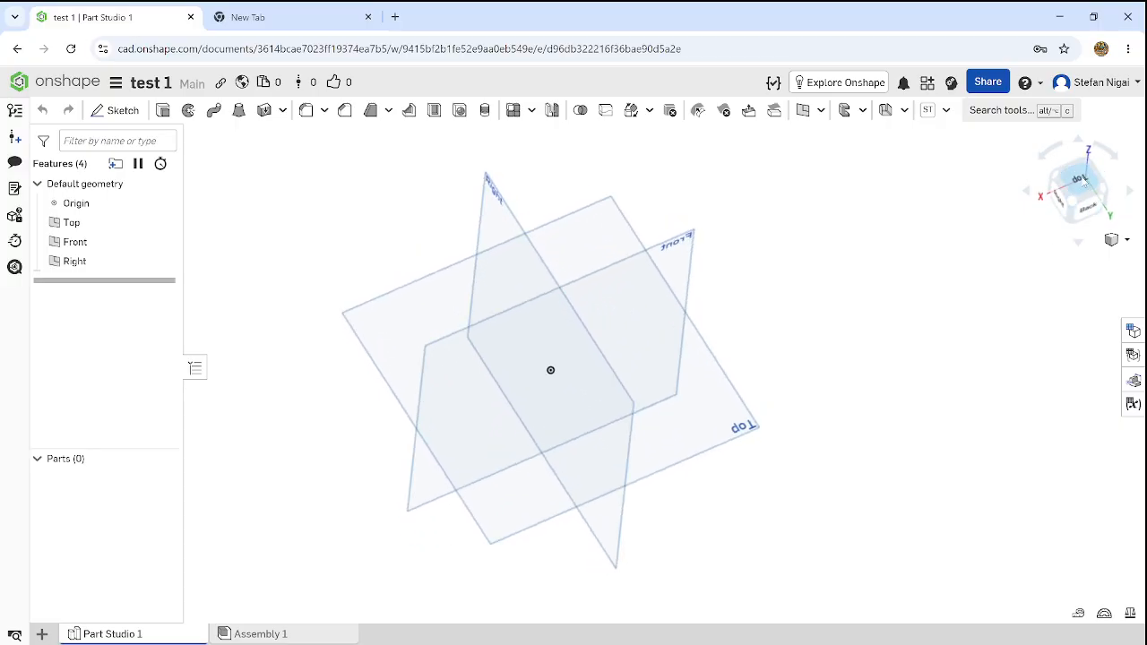
{"action": "left_click", "coordinate": [1082, 180]}
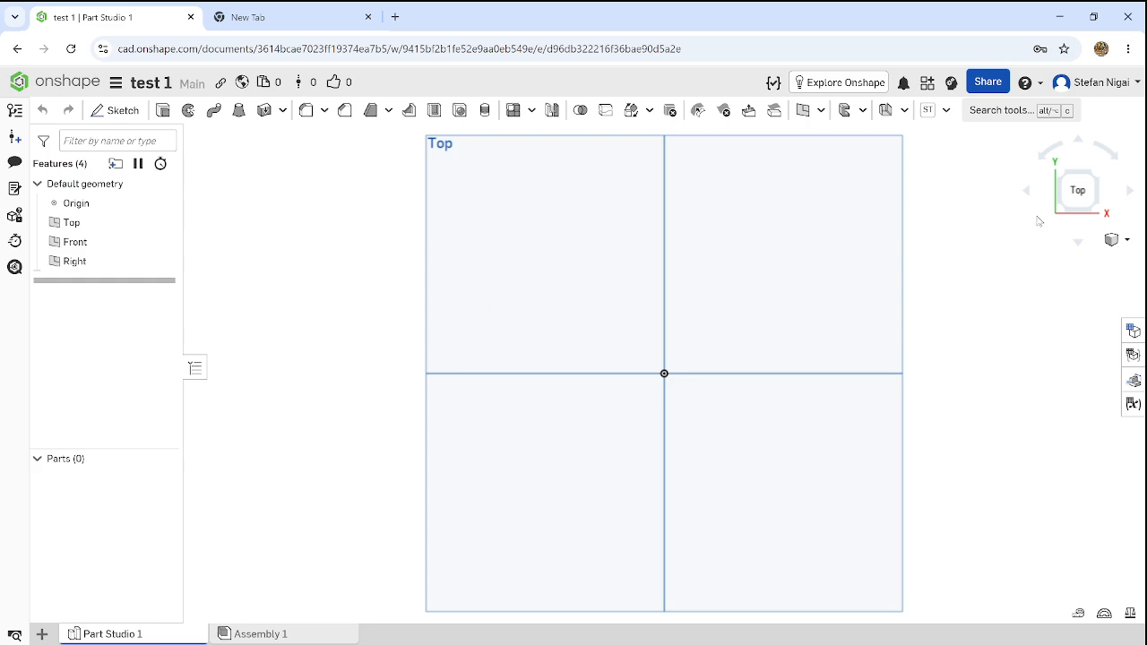
{"action": "right_click_drag", "start_coordinate": [1002, 464], "coordinate": [999, 394]}
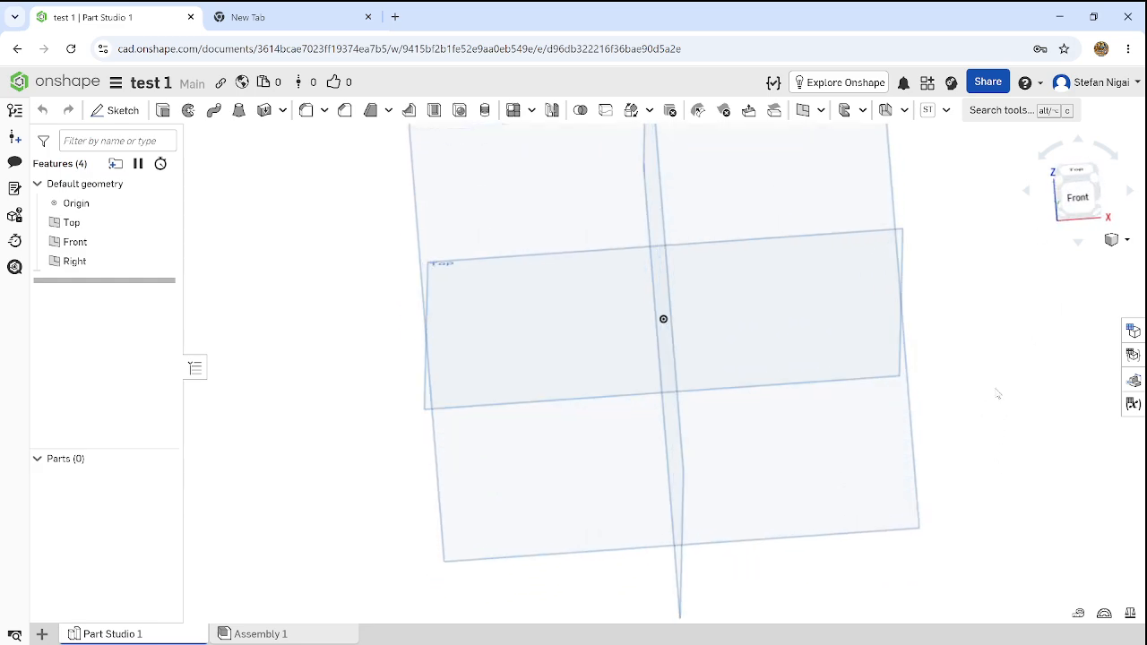
{"action": "left_click", "coordinate": [1062, 185]}
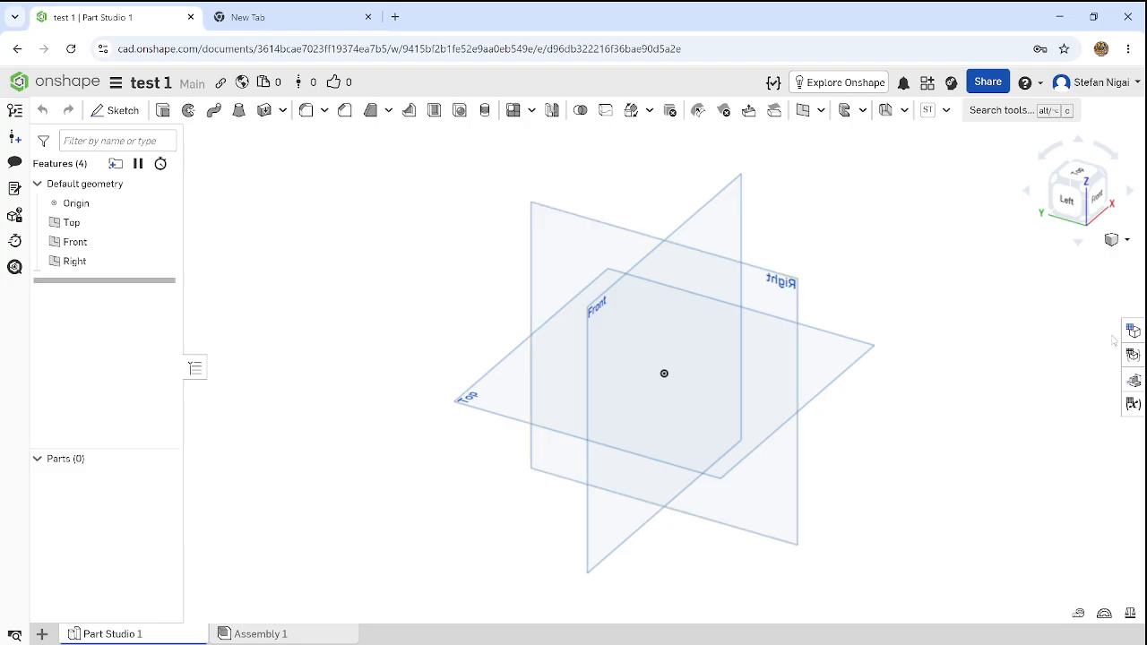
{"action": "left_click", "coordinate": [1070, 203]}
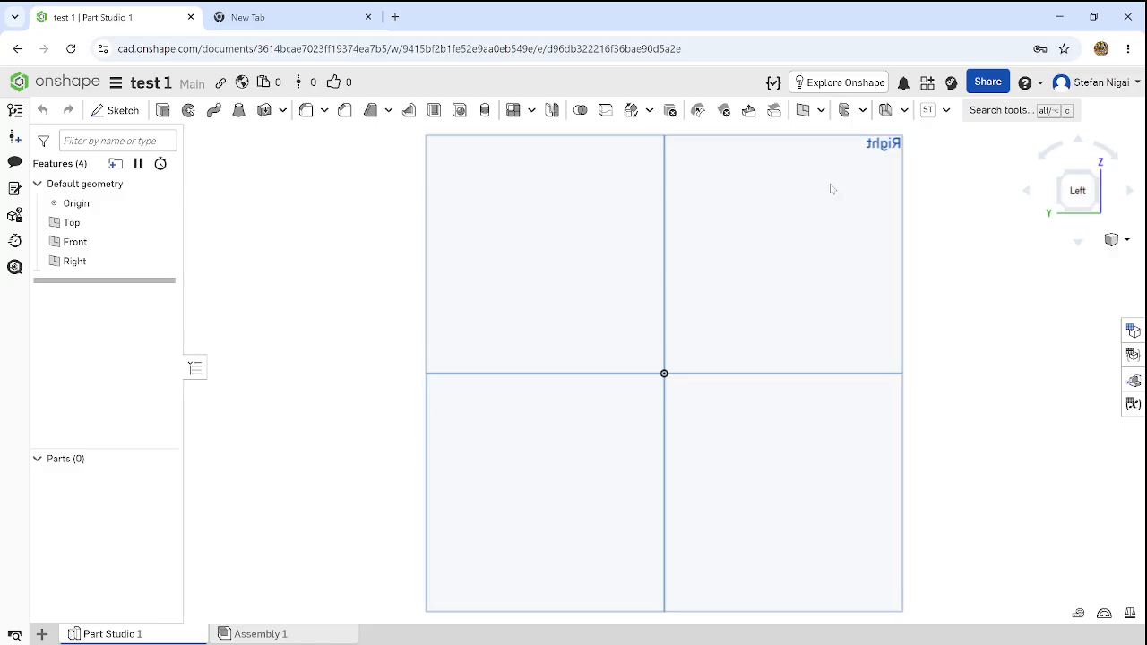
Turn the default planes in quarter-turn rotations to inspect each side, ending at the Front view.
{"action": "left_click", "coordinate": [1133, 190]}
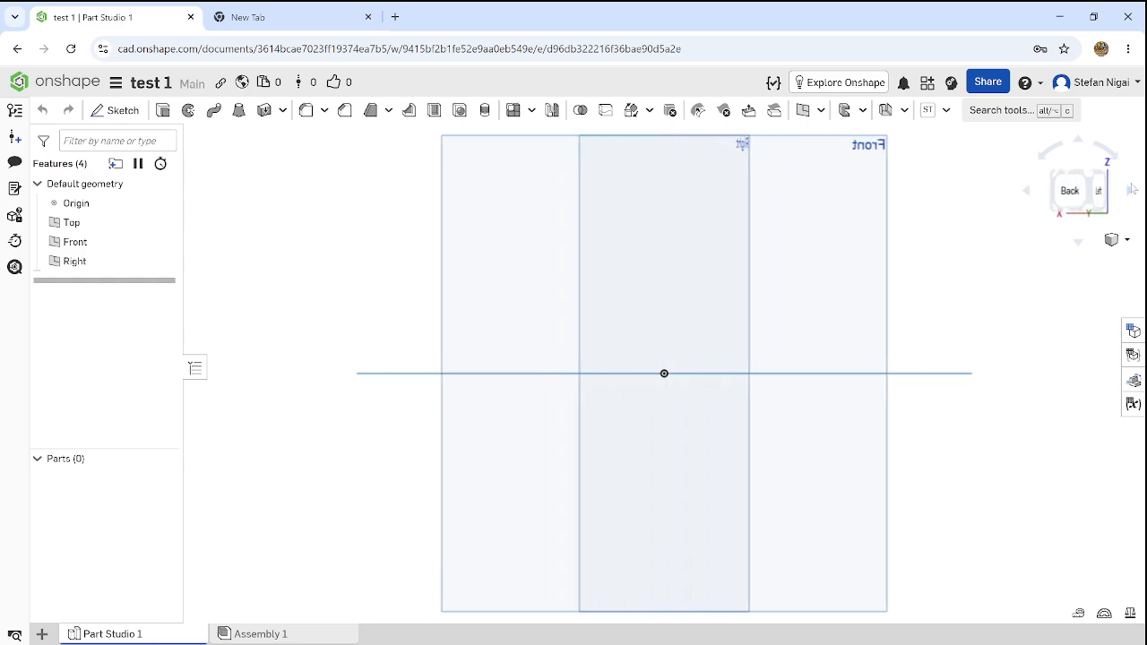
{"action": "left_click", "coordinate": [1132, 190]}
{"action": "left_click", "coordinate": [1132, 190]}
{"action": "left_click", "coordinate": [1132, 190]}
{"action": "left_click", "coordinate": [1132, 190]}
{"action": "left_click", "coordinate": [1132, 190]}
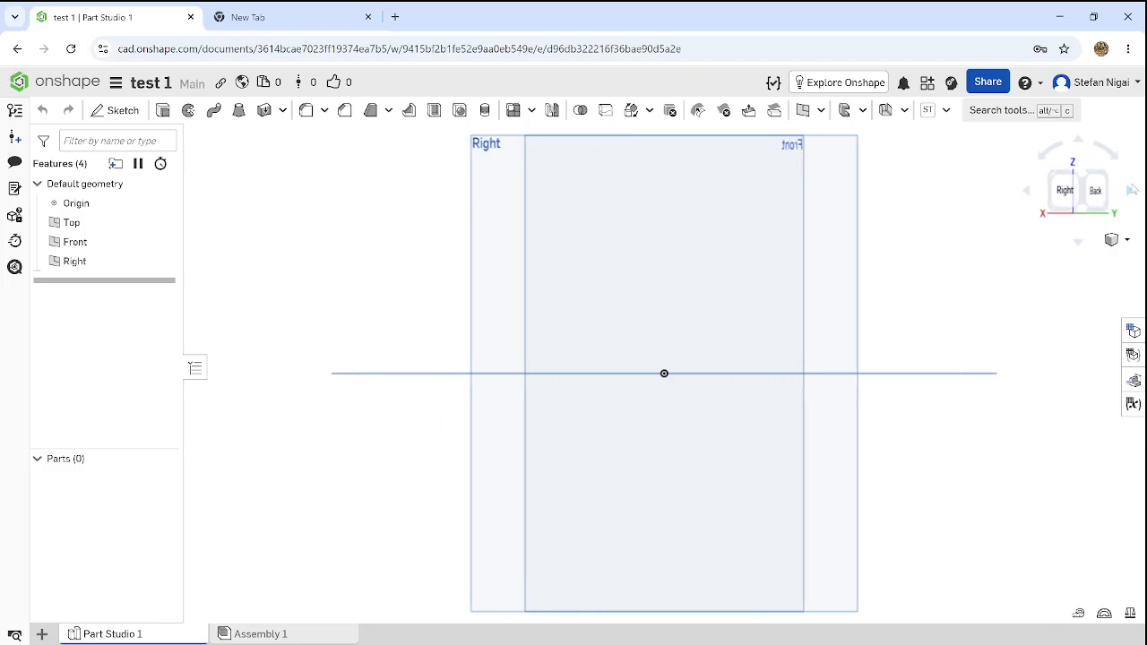
{"action": "right_click_drag", "start_coordinate": [1061, 208], "coordinate": [1053, 288]}
{"action": "left_click_drag", "start_coordinate": [1053, 288], "coordinate": [1080, 229]}
{"action": "left_click_drag", "start_coordinate": [1009, 206], "coordinate": [1040, 195]}
{"action": "left_click", "coordinate": [1063, 196]}
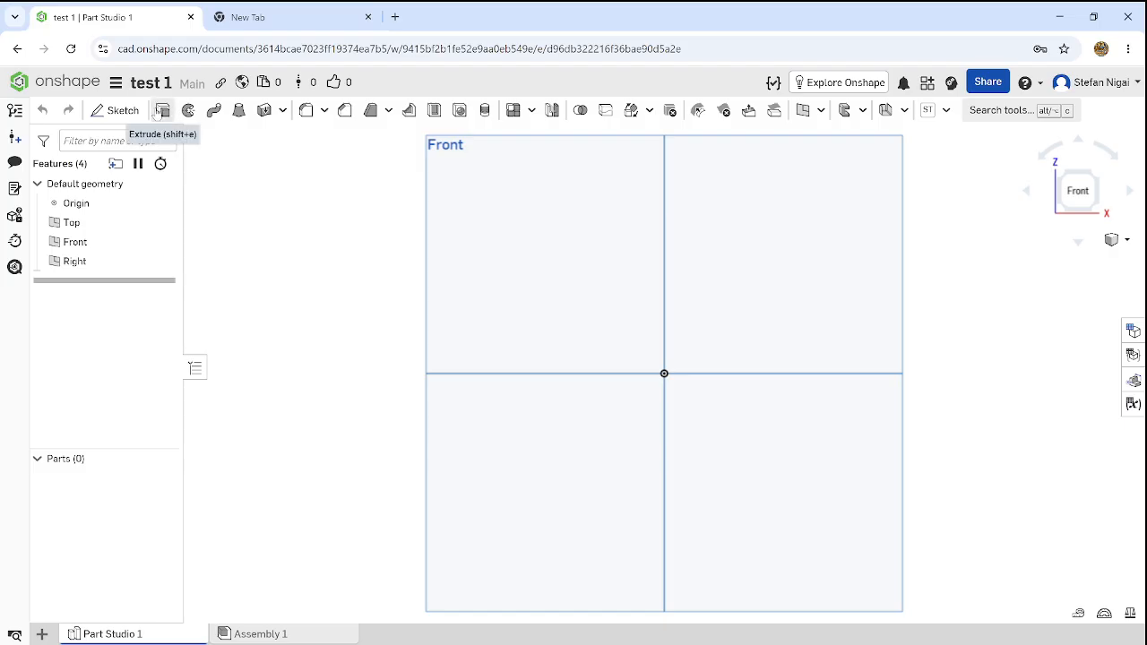
Start a new sketch on the Front plane and hide the default planes.
{"action": "left_click", "coordinate": [123, 110]}
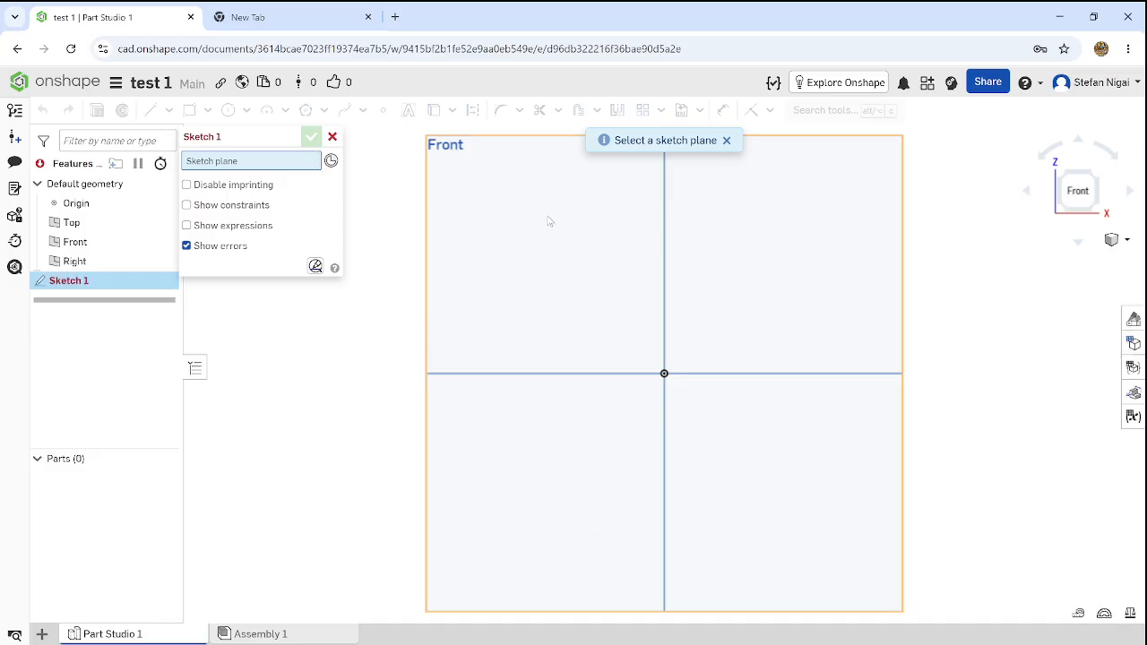
{"action": "left_click", "coordinate": [590, 240]}
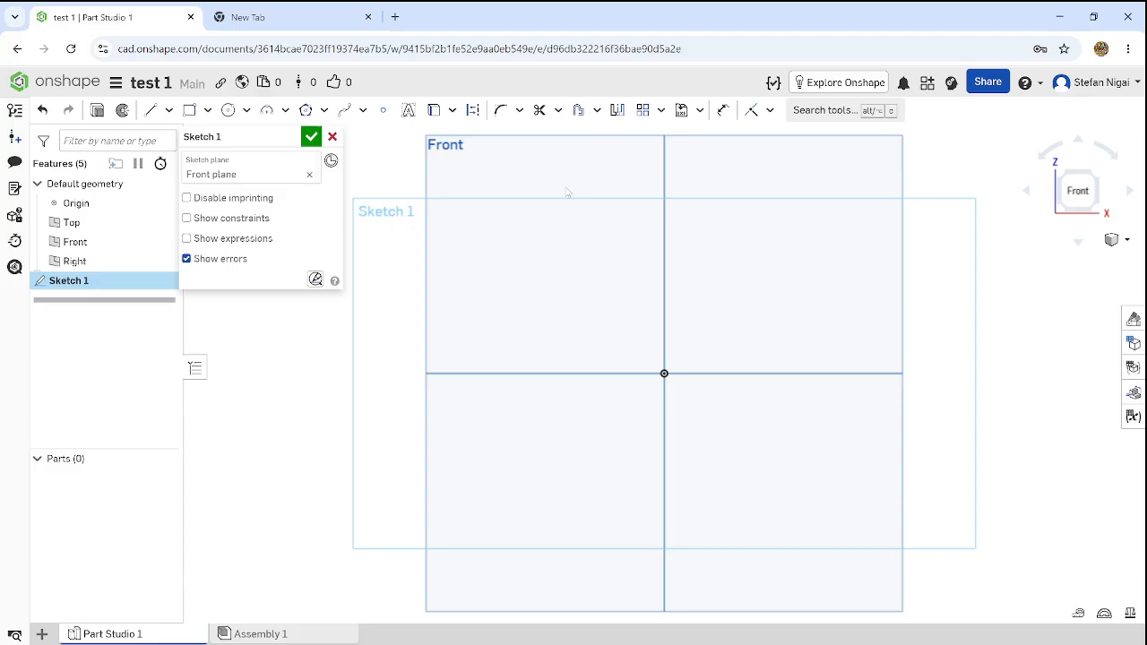
{"action": "key", "text": "p"}
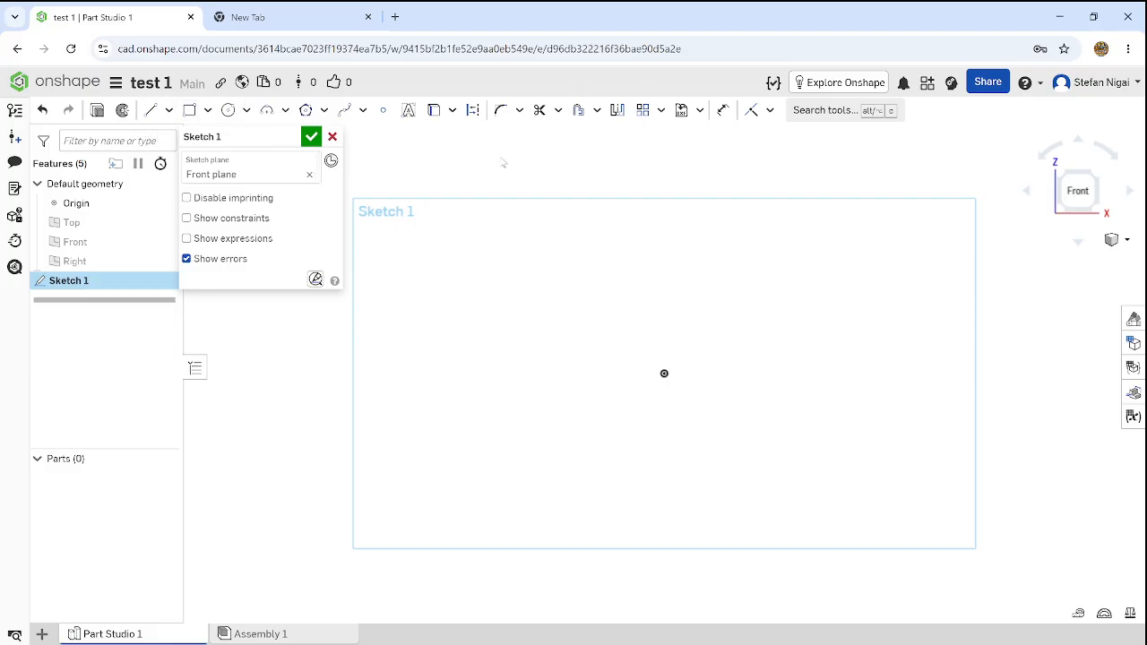
Sketch a closed triangle with a horizontal base about 30 mm long through the origin and its apex above the origin.
{"action": "left_click", "coordinate": [146, 110]}
{"action": "left_click", "coordinate": [624, 374]}
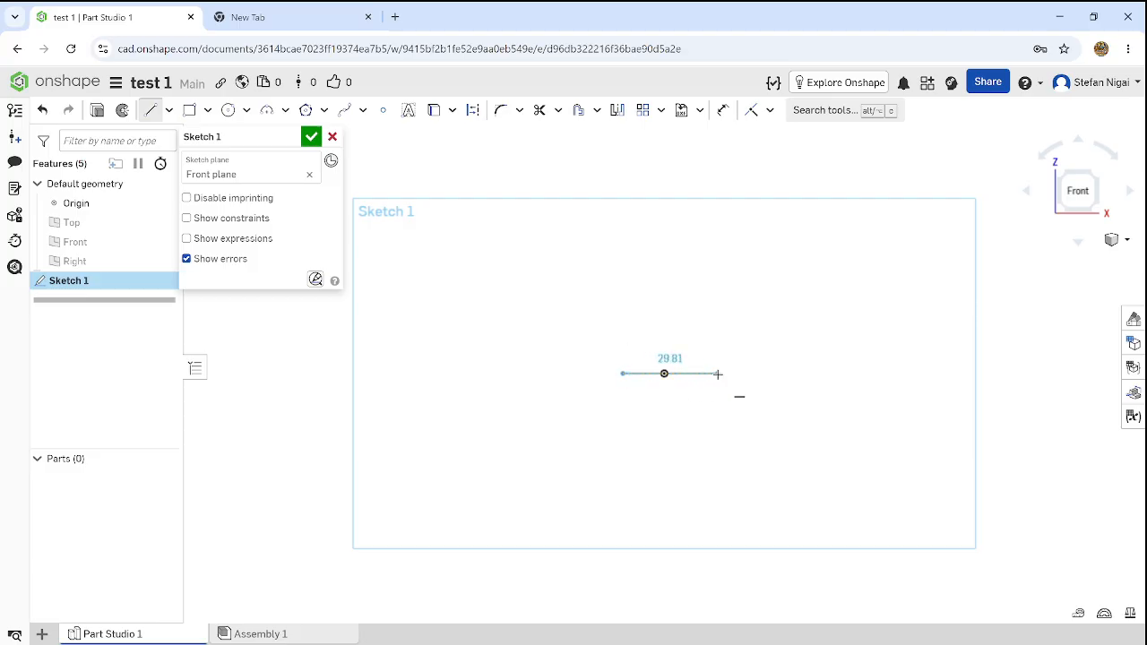
{"action": "left_click", "coordinate": [718, 373]}
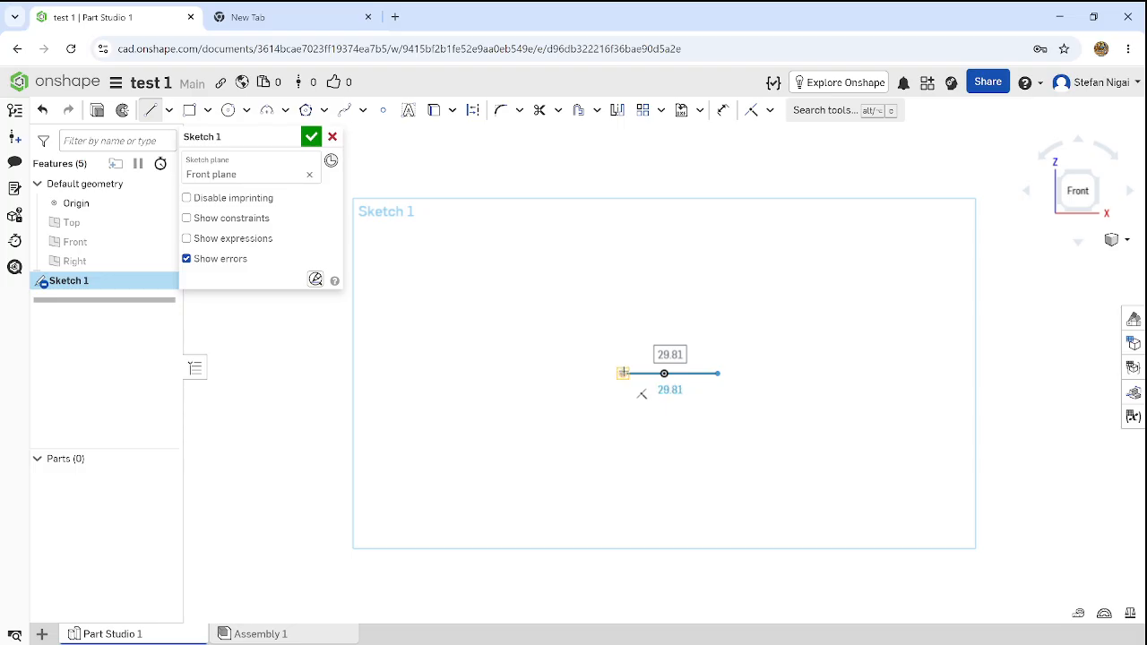
{"action": "left_click", "coordinate": [664, 316]}
{"action": "left_click", "coordinate": [622, 373]}
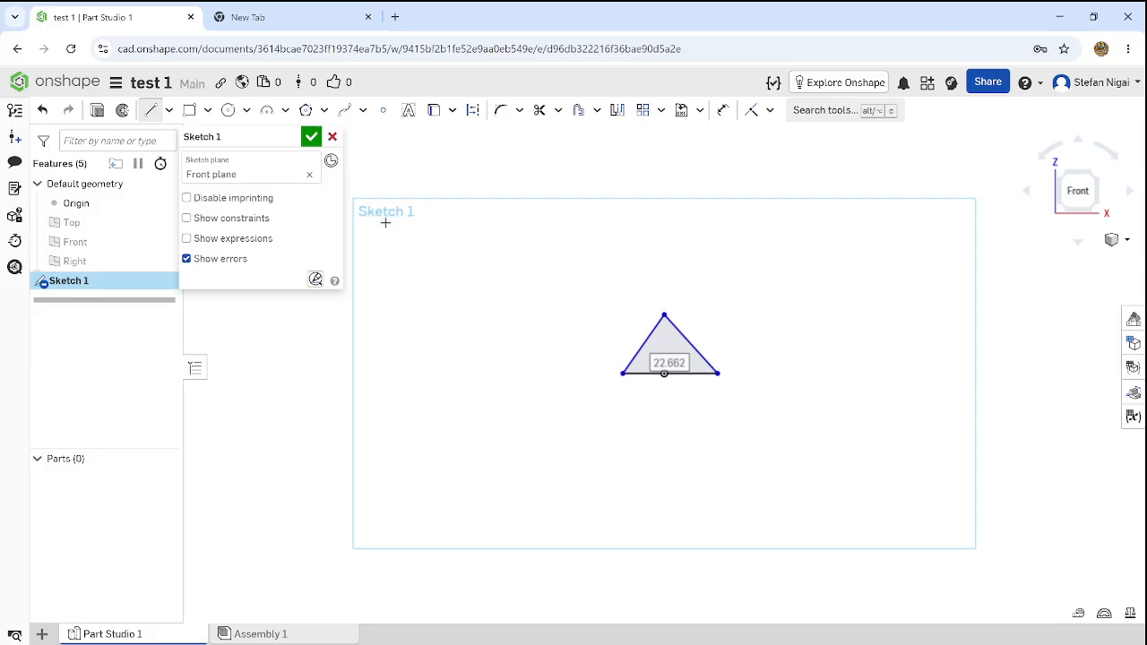
{"action": "left_click", "coordinate": [710, 363]}
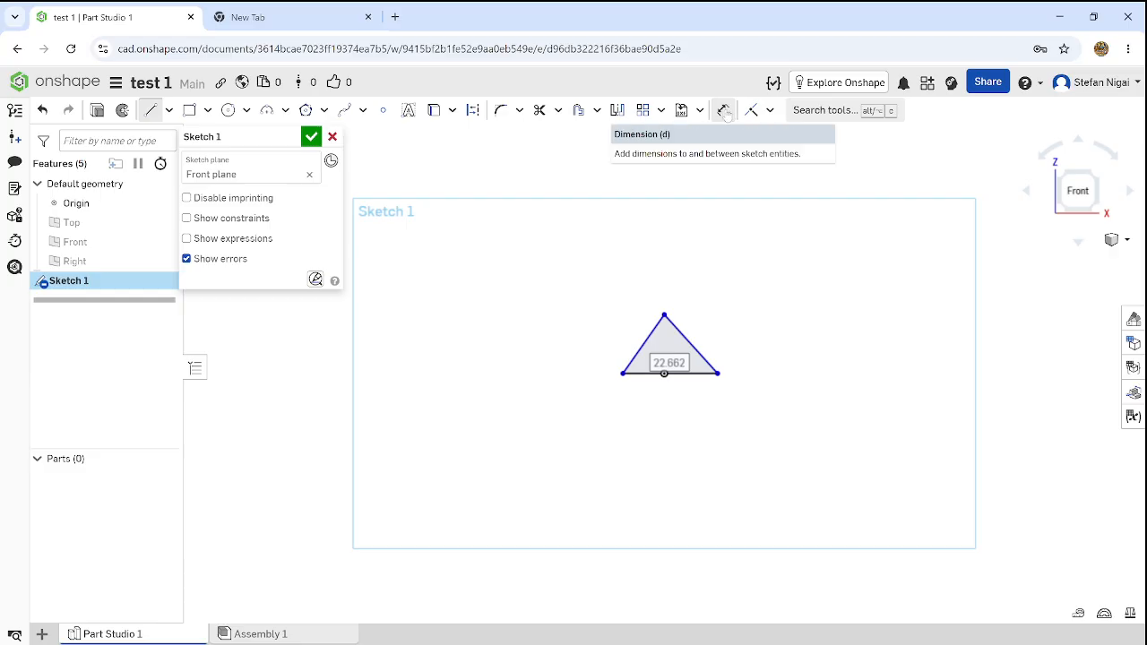
{"action": "left_click", "coordinate": [822, 112]}
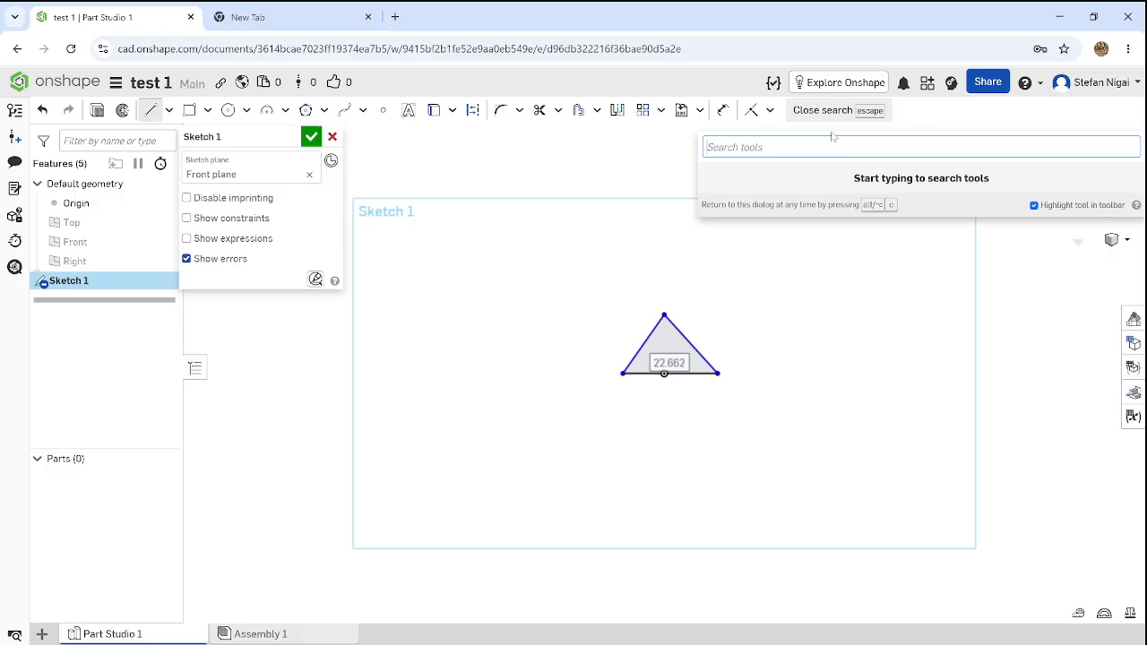
{"action": "type", "text": "Di"}
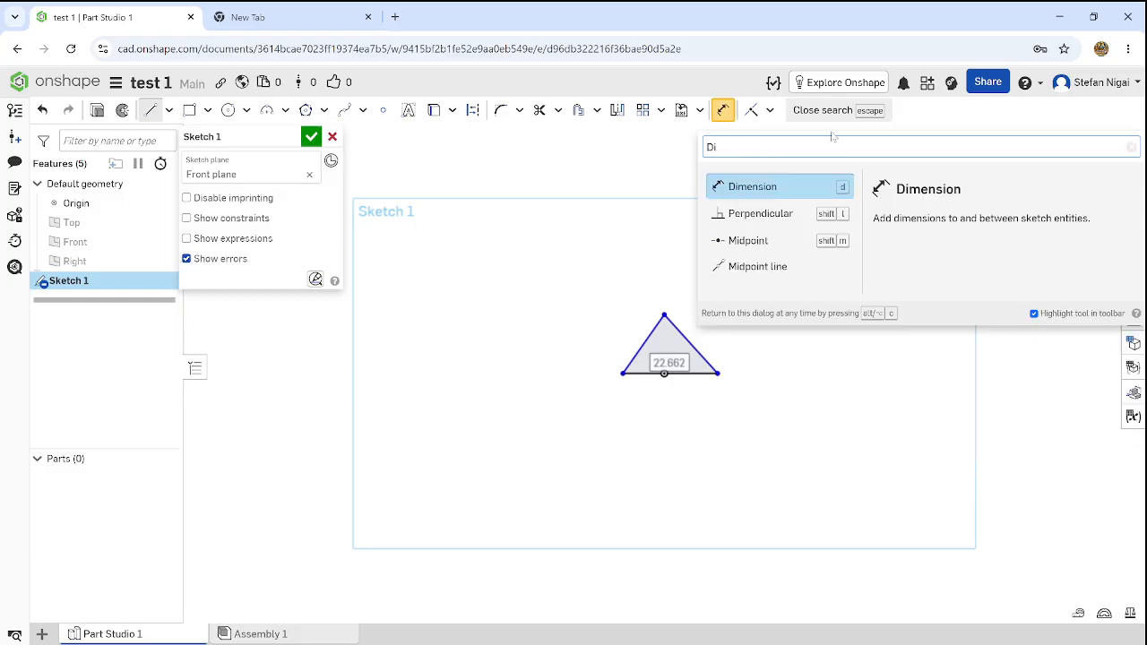
{"action": "left_click", "coordinate": [765, 187]}
{"action": "left_click", "coordinate": [575, 170]}
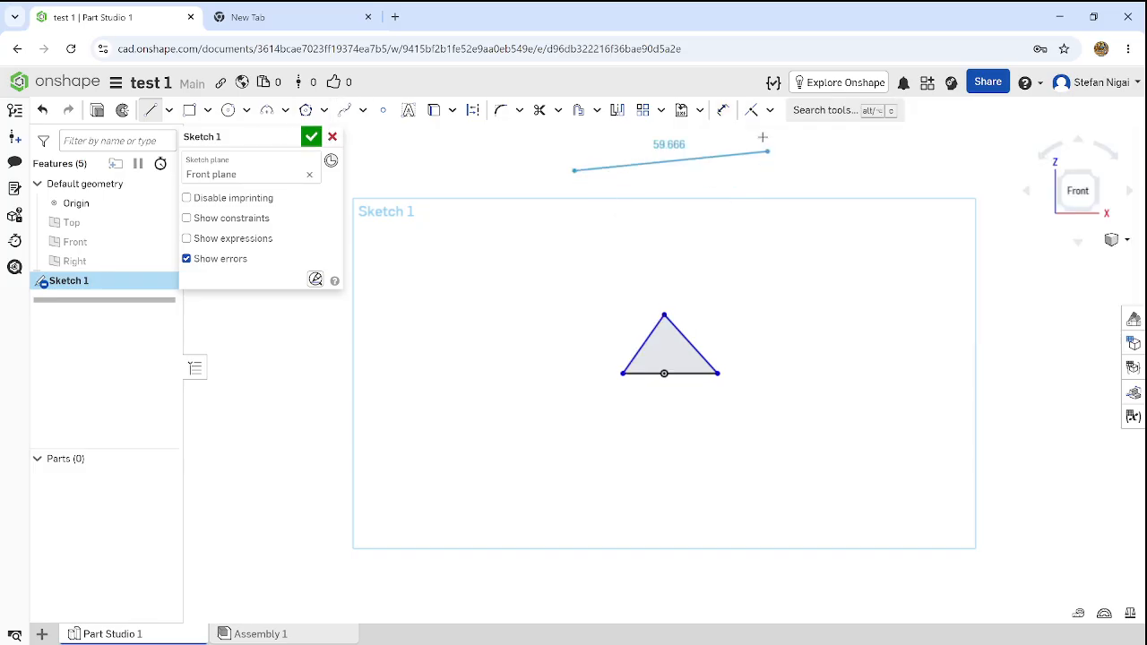
{"action": "key", "text": "Escape"}
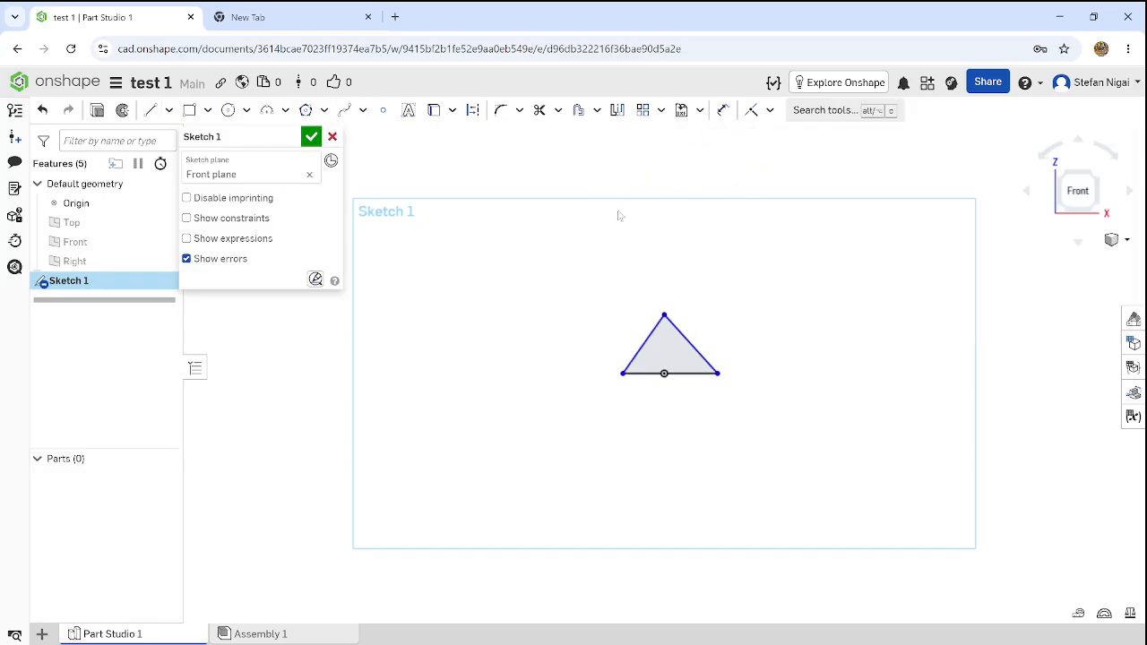
{"action": "left_click", "coordinate": [150, 110]}
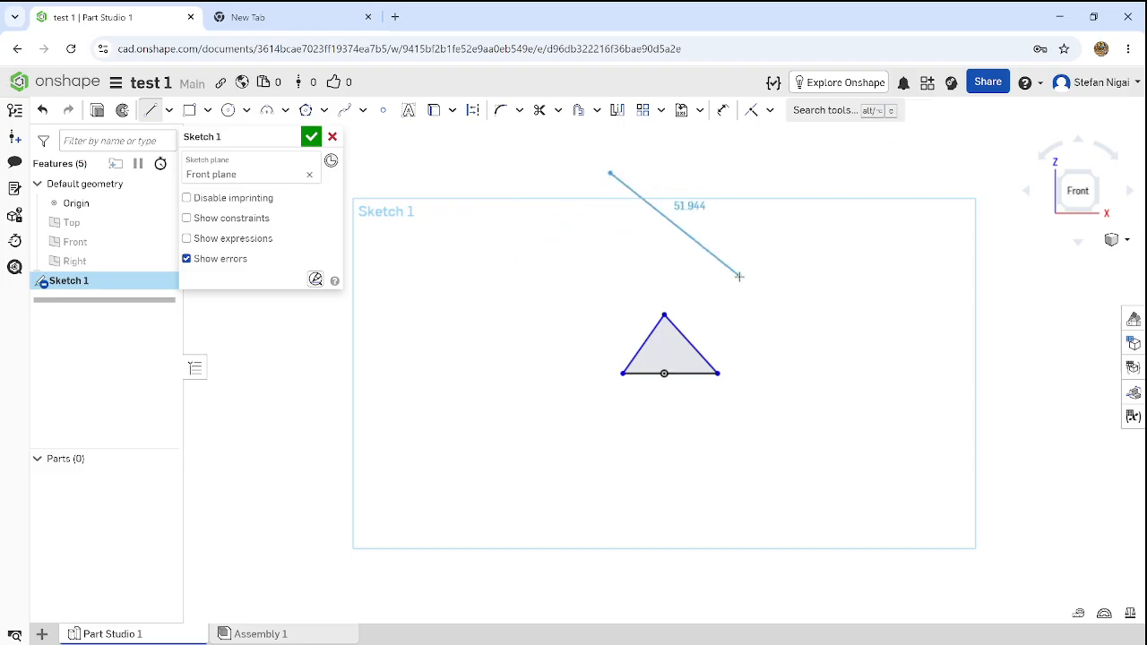
{"action": "key", "text": "Escape"}
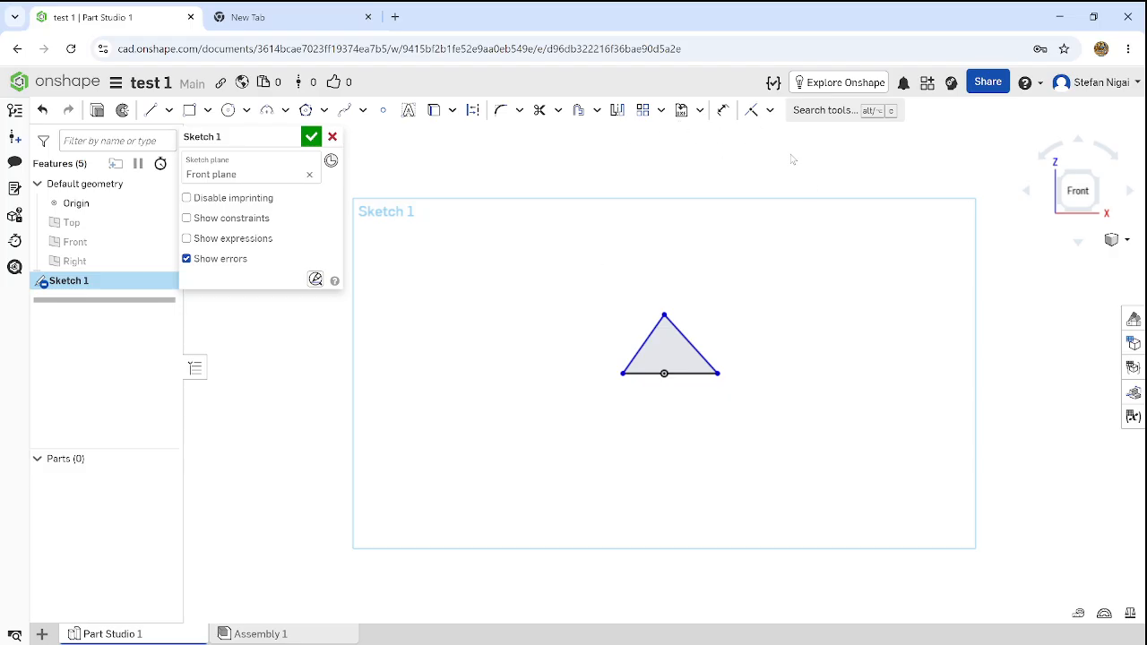
Dimension the triangle's right sloping side and set its length to 28 mm.
{"action": "left_click", "coordinate": [724, 111]}
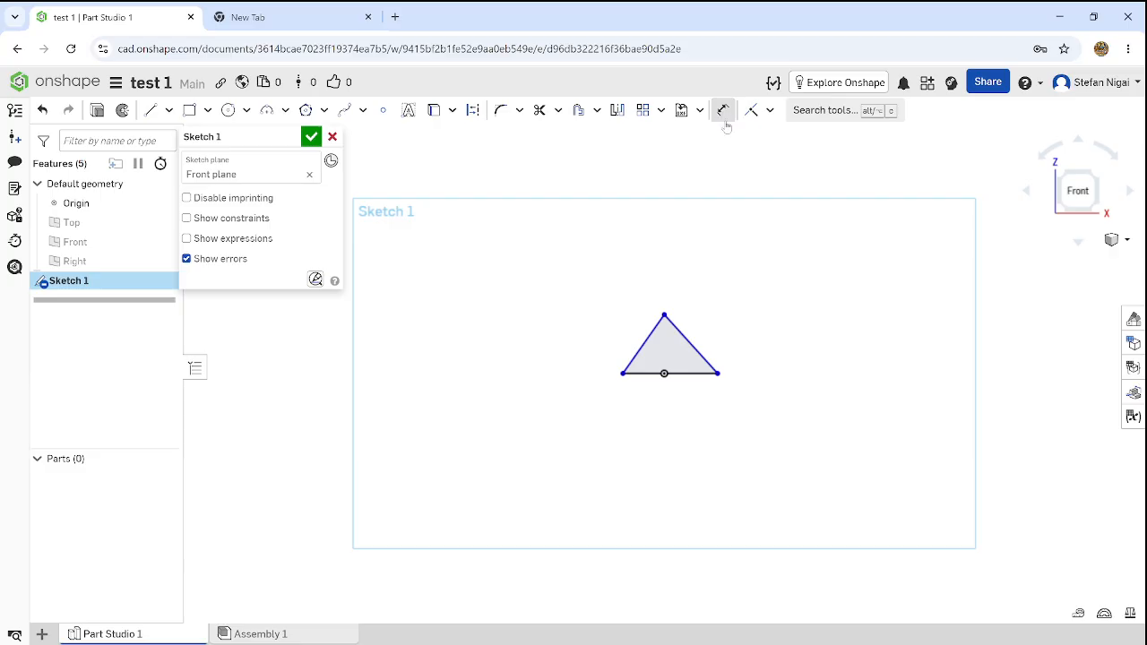
{"action": "left_click", "coordinate": [692, 344]}
{"action": "left_click", "coordinate": [781, 343]}
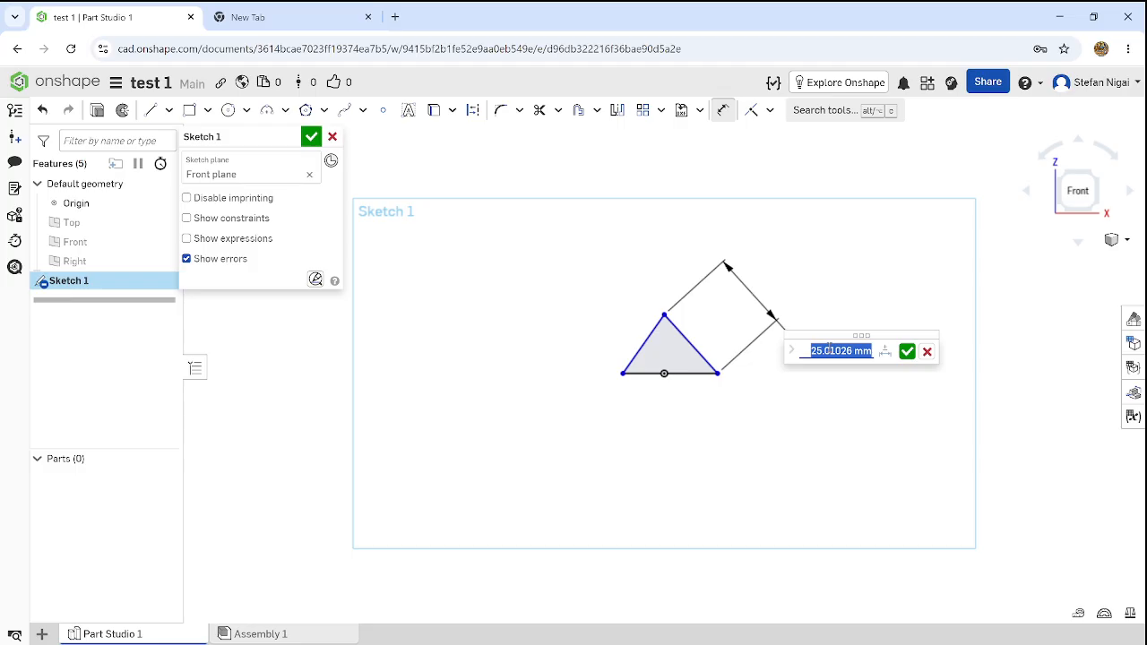
{"action": "key", "text": "BackSpace"}
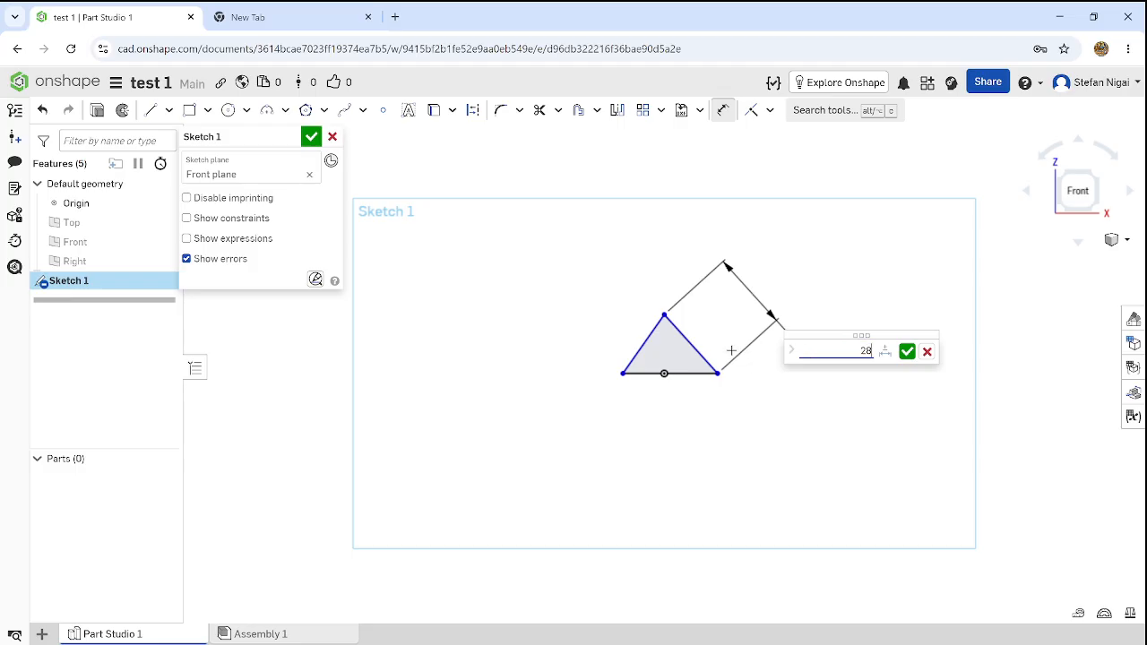
{"action": "type", "text": "28mm"}
{"action": "key", "text": "Return"}
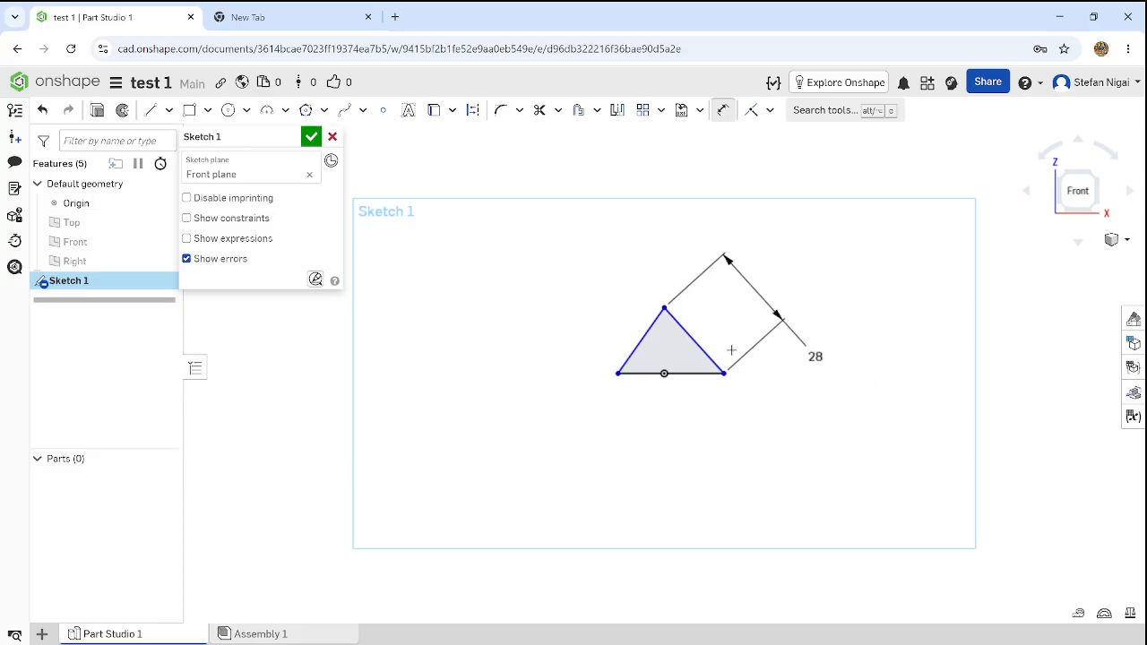
Dimension the triangle's left sloping side and set its length to 28 mm.
{"action": "left_click", "coordinate": [631, 346]}
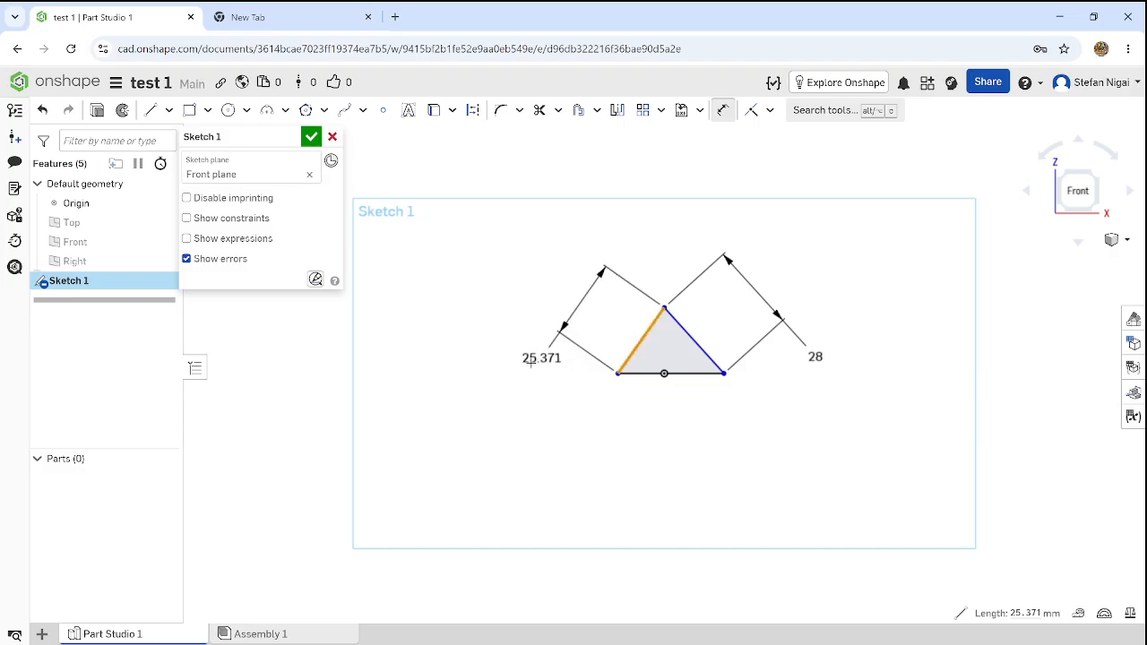
{"action": "left_click", "coordinate": [527, 368]}
{"action": "key", "text": "BackSpace"}
{"action": "type", "text": "2"}
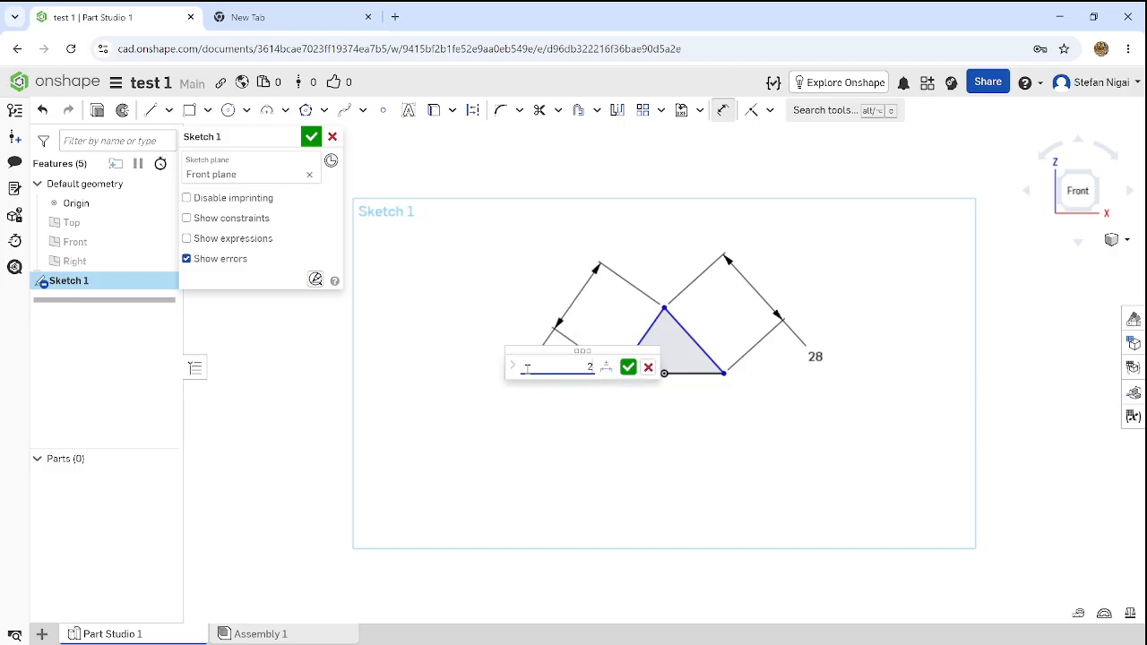
{"action": "type", "text": "8mm"}
{"action": "key", "text": "Return"}
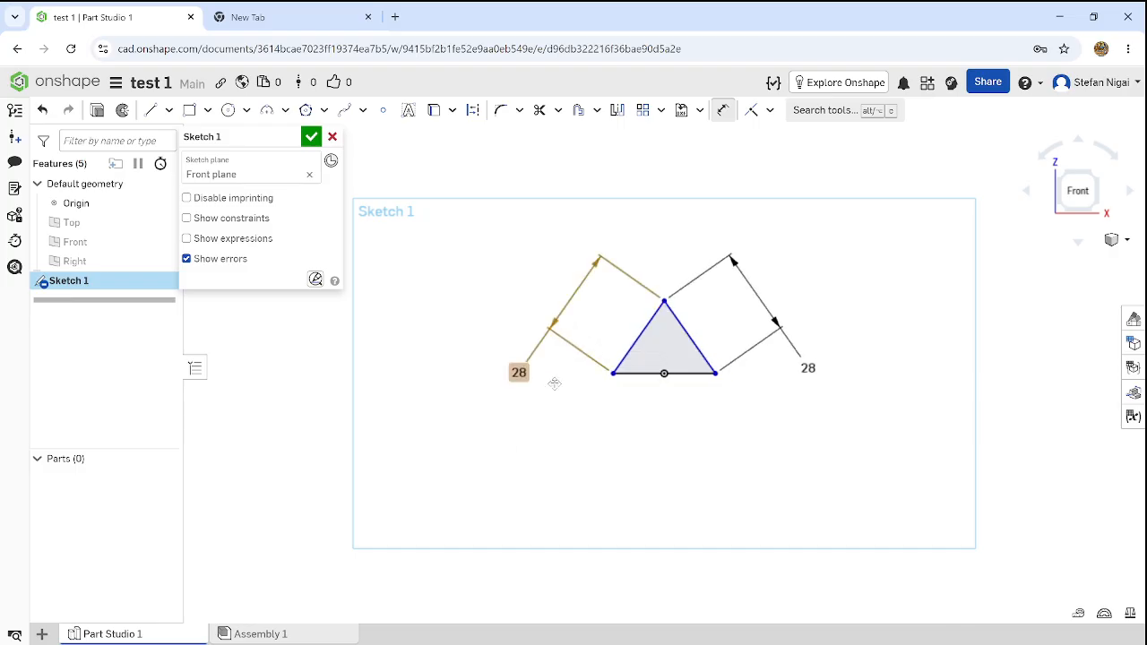
Dimension the triangle's base, set its length to 28 mm, and finish the sketch.
{"action": "left_click", "coordinate": [689, 374]}
{"action": "left_click", "coordinate": [549, 450]}
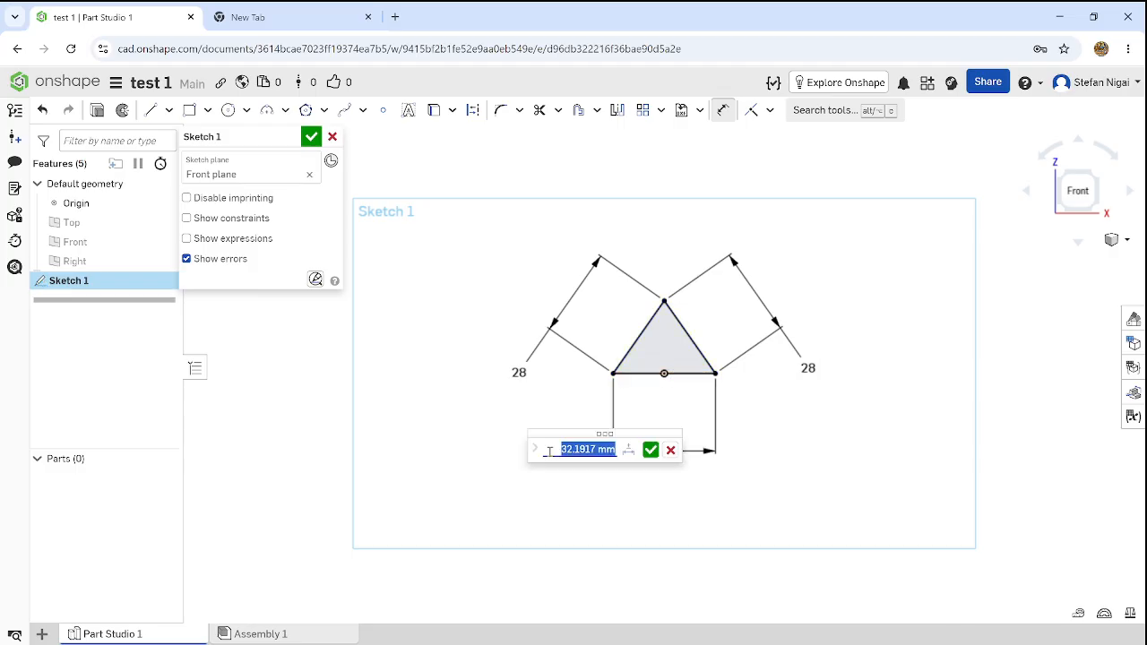
{"action": "type", "text": "28mm"}
{"action": "key", "text": "Return"}
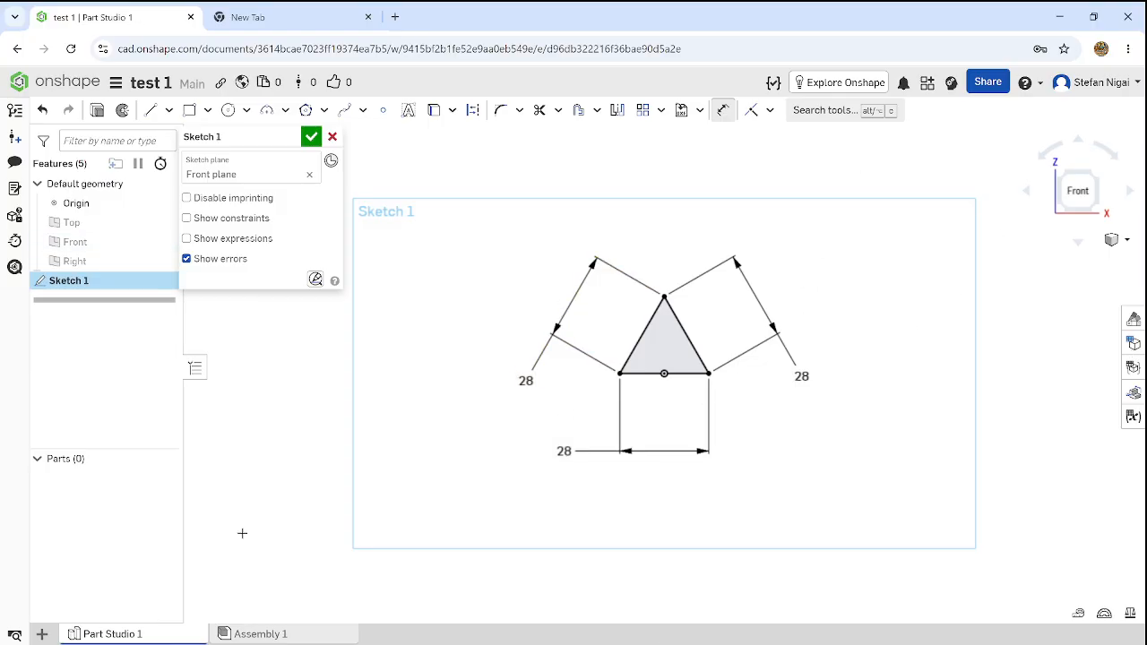
{"action": "left_click", "coordinate": [311, 137]}
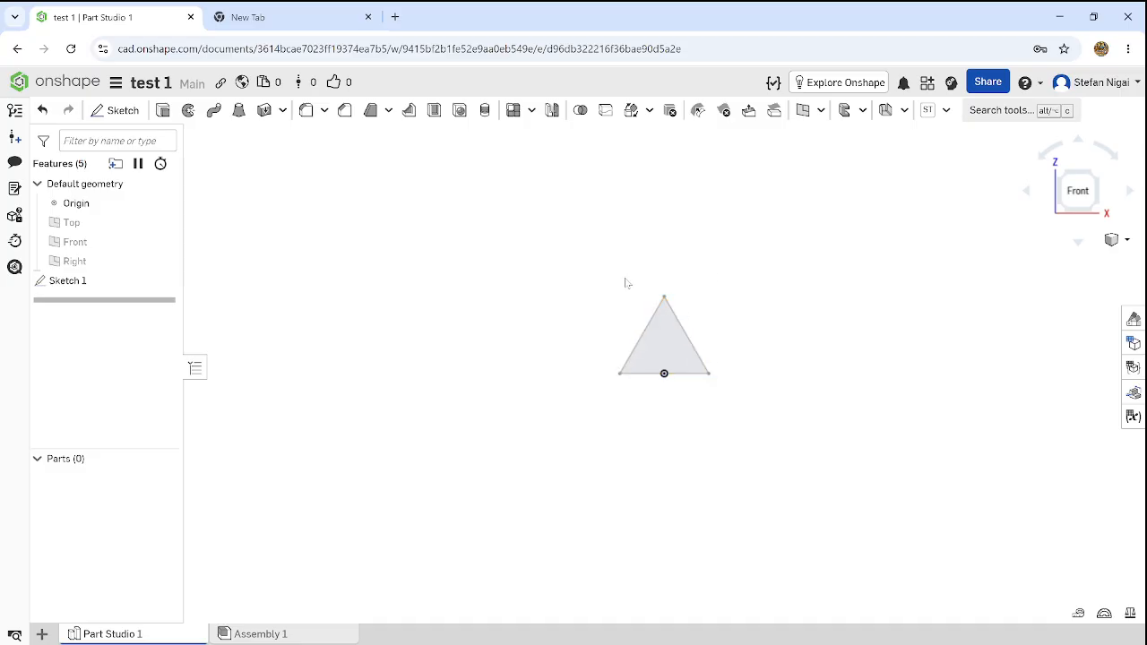
Extrude the triangular sketch region as a new solid with a blind depth of 5 mm.
{"action": "left_click", "coordinate": [160, 112]}
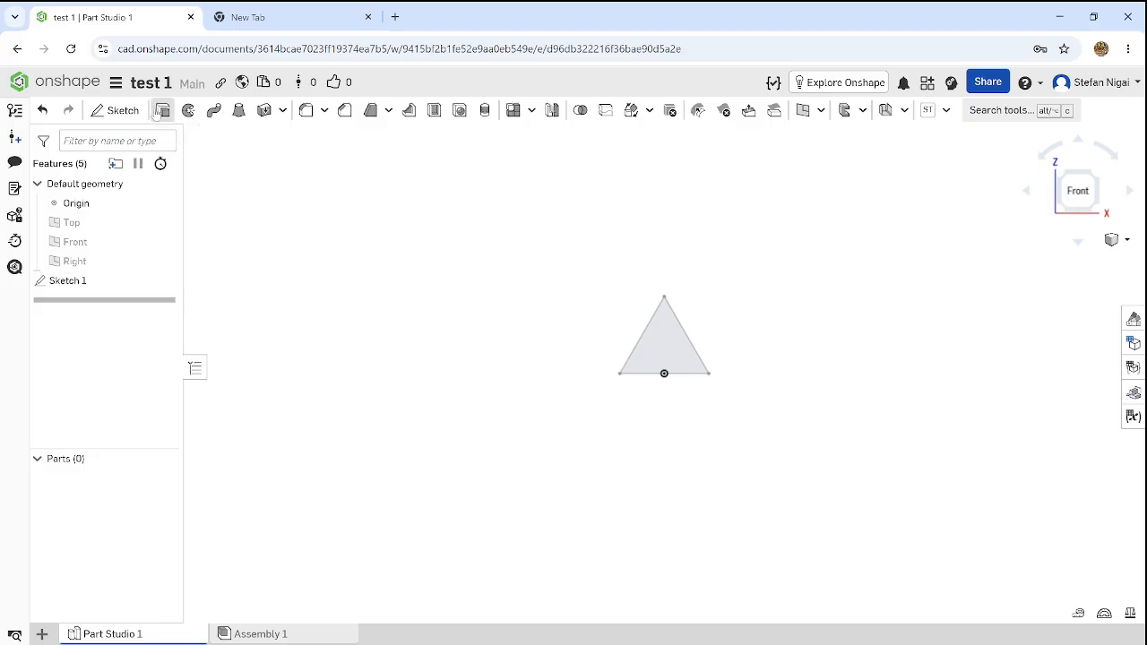
{"action": "left_click", "coordinate": [680, 359]}
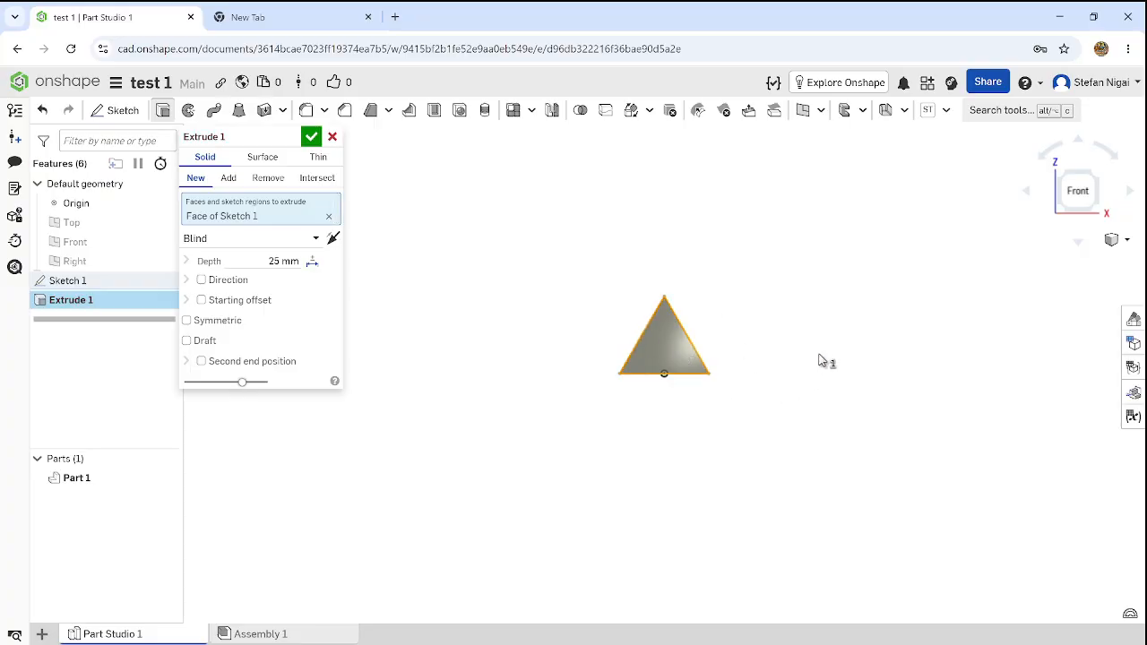
{"action": "right_click_drag", "start_coordinate": [818, 361], "coordinate": [768, 391]}
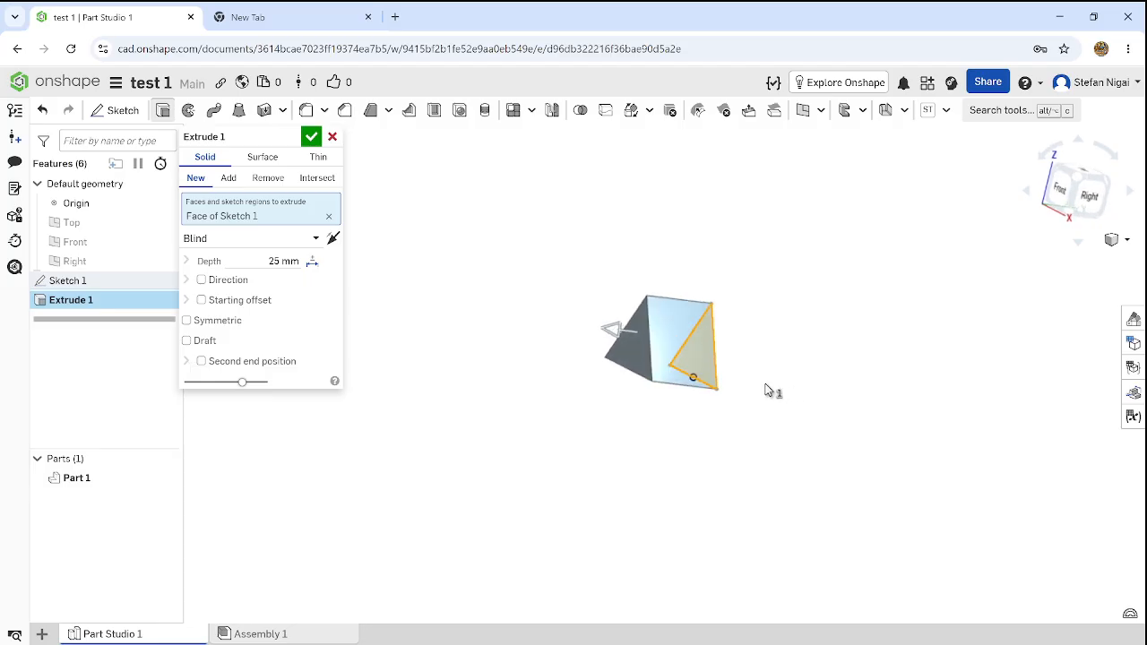
{"action": "left_click", "coordinate": [285, 260]}
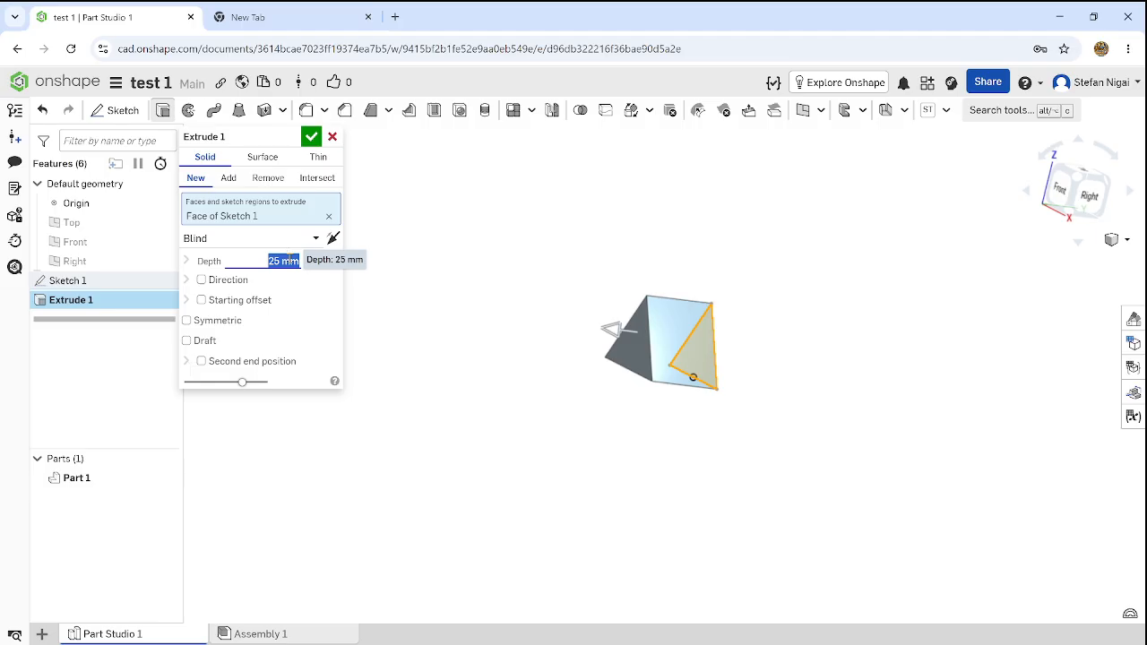
{"action": "key", "text": "BackSpace"}
{"action": "type", "text": "5"}
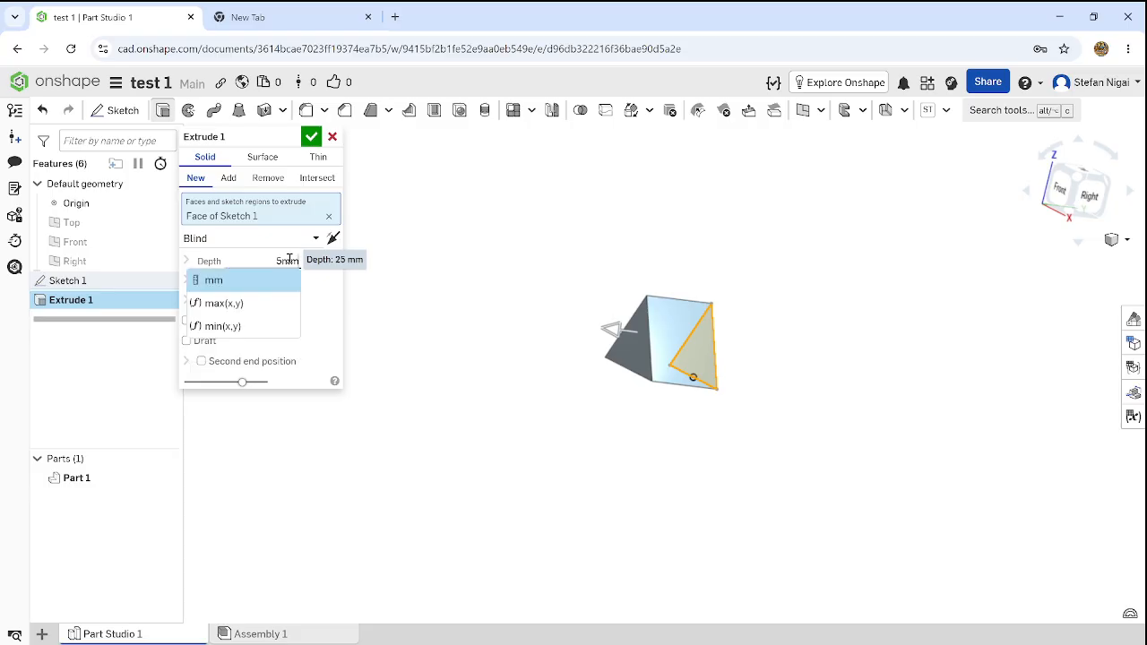
{"action": "key", "text": "Return"}
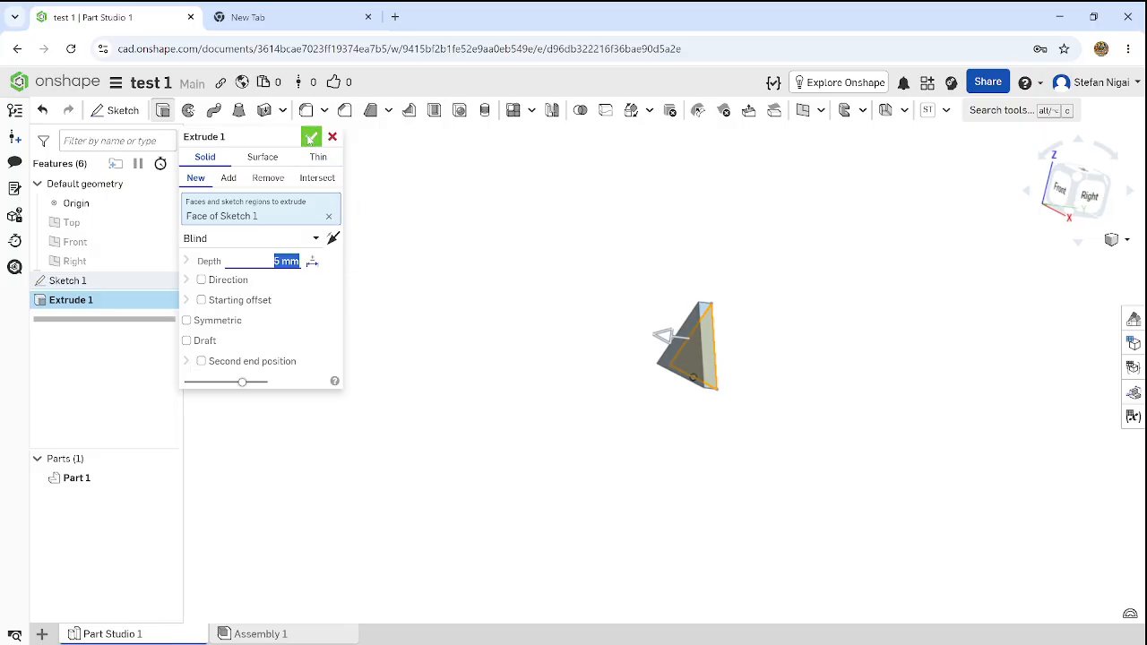
{"action": "left_click", "coordinate": [309, 138]}
Start an edge fillet on the short edge across the thickness at the triangle's apex.
{"action": "right_click_drag", "start_coordinate": [712, 398], "coordinate": [758, 453]}
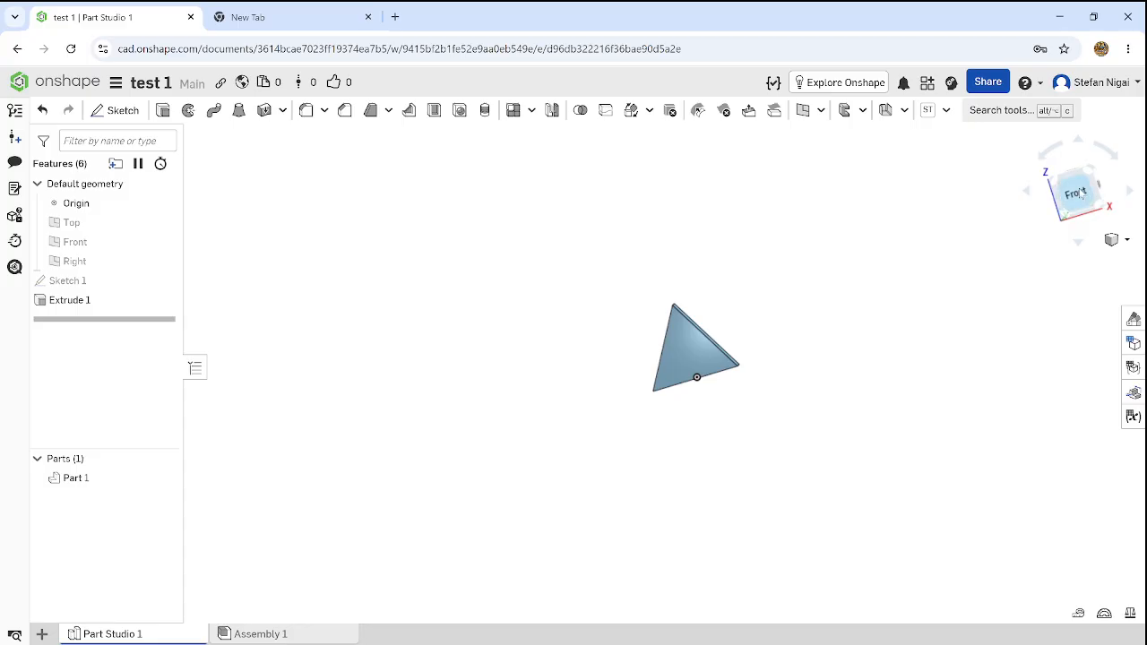
{"action": "mouse_move", "coordinate": [789, 410]}
{"action": "right_mouse_down"}
{"action": "mouse_move", "coordinate": [835, 420]}
{"action": "mouse_move", "coordinate": [805, 415]}
{"action": "right_mouse_up"}
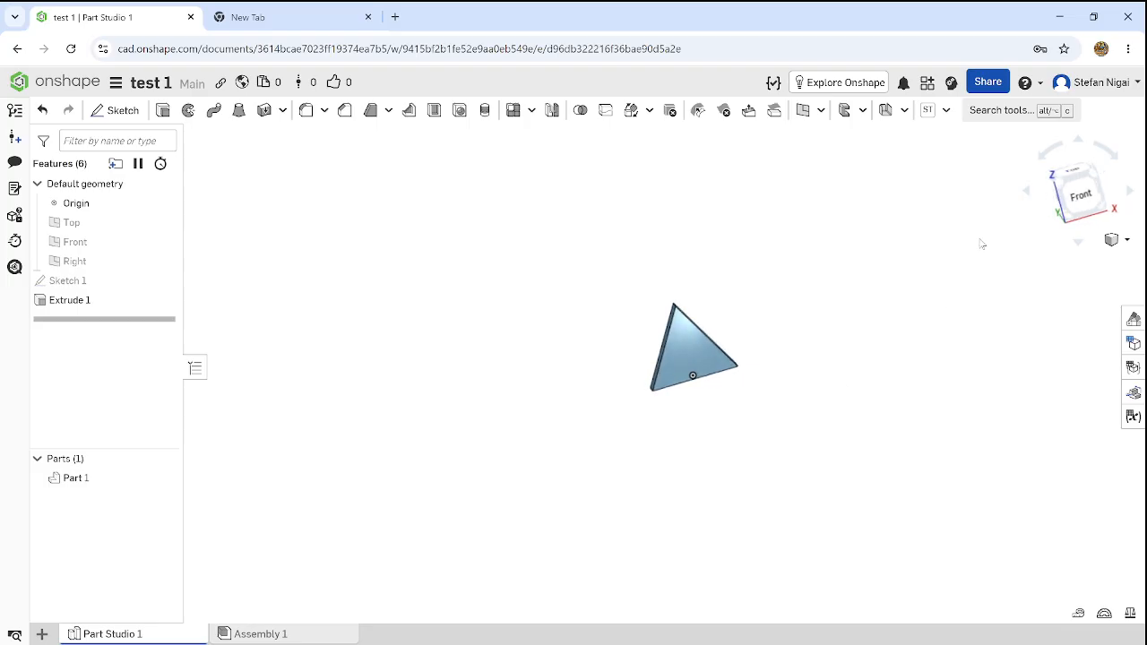
{"action": "left_click", "coordinate": [1084, 191]}
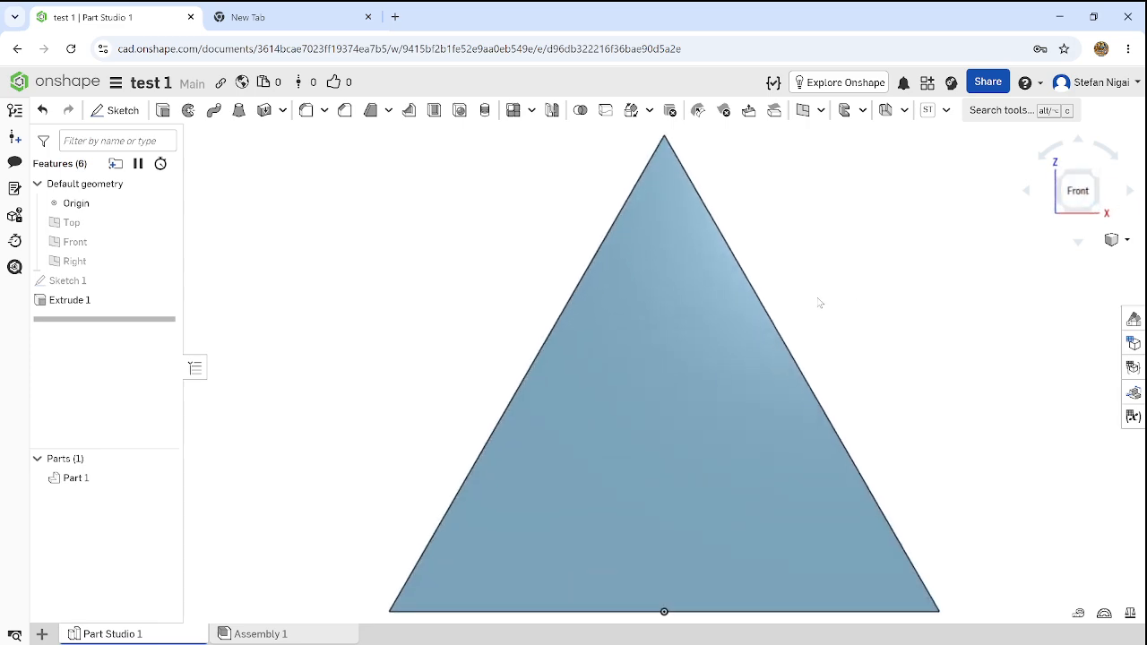
{"action": "right_click_drag", "start_coordinate": [819, 303], "coordinate": [848, 318]}
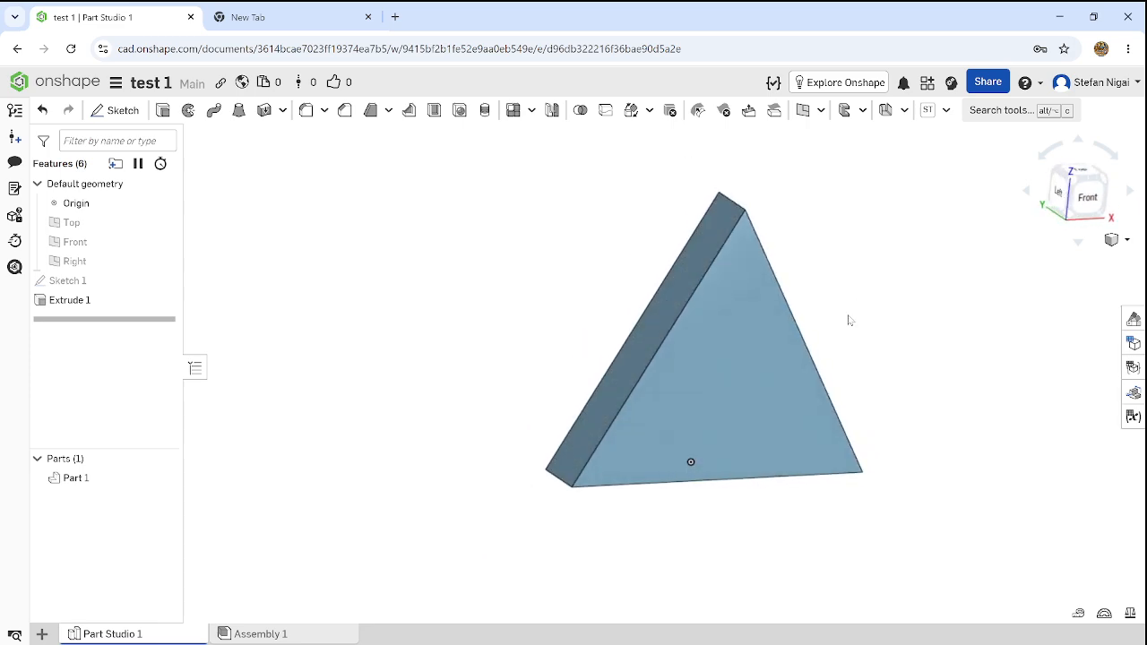
{"action": "right_click_drag", "start_coordinate": [914, 338], "coordinate": [886, 345]}
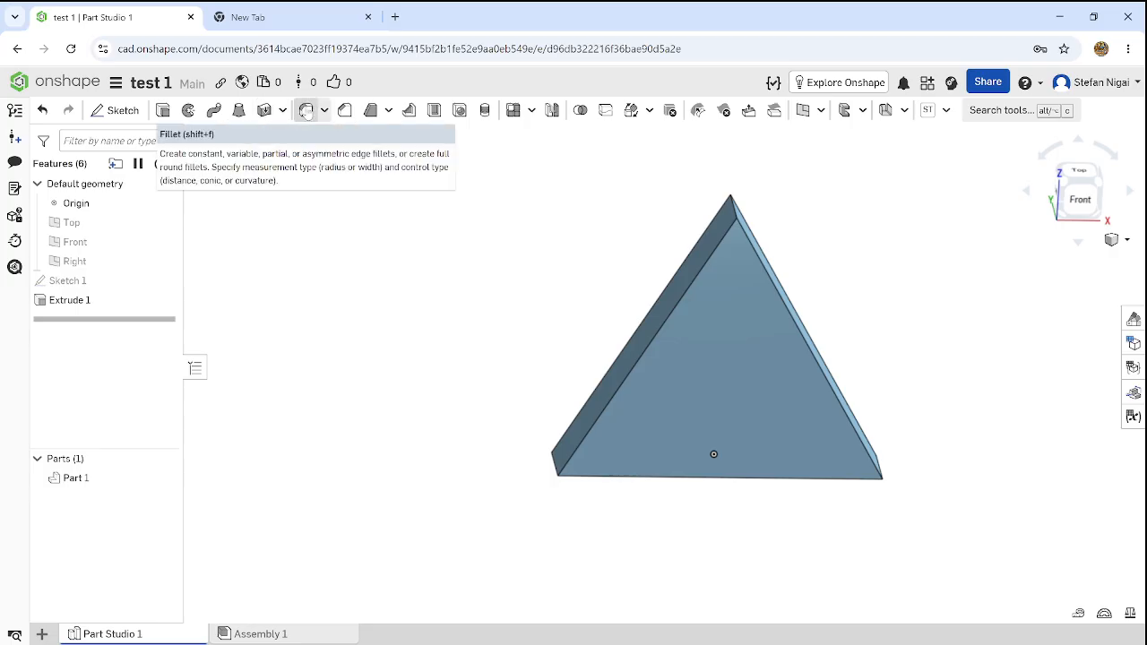
{"action": "left_click", "coordinate": [306, 109]}
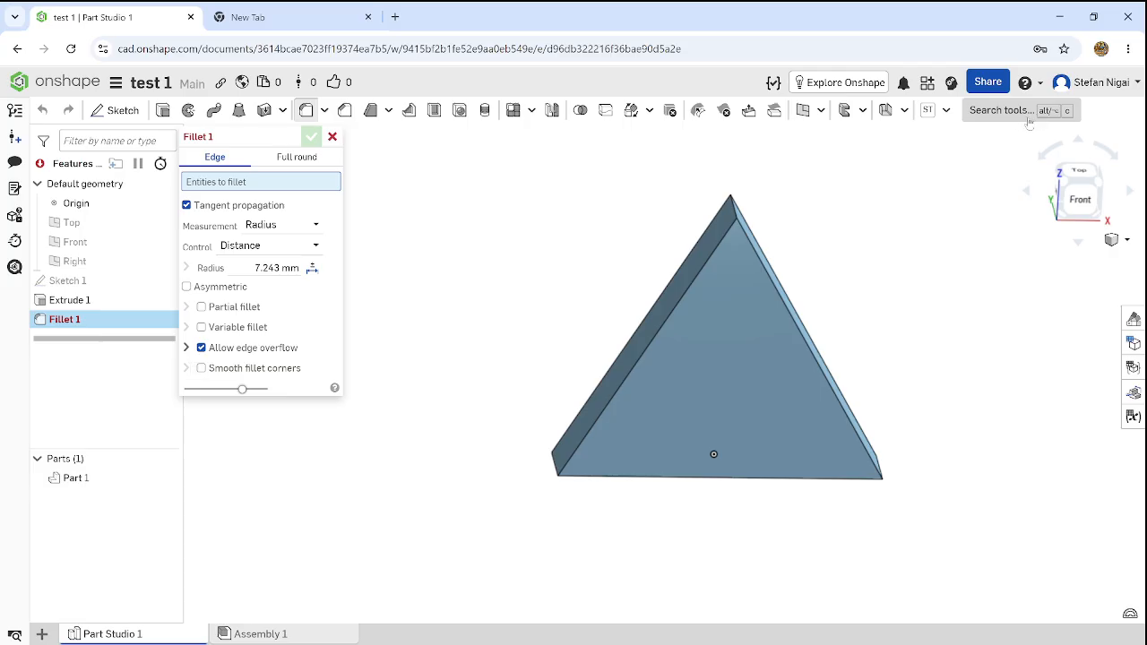
{"action": "right_click_drag", "start_coordinate": [805, 226], "coordinate": [786, 277]}
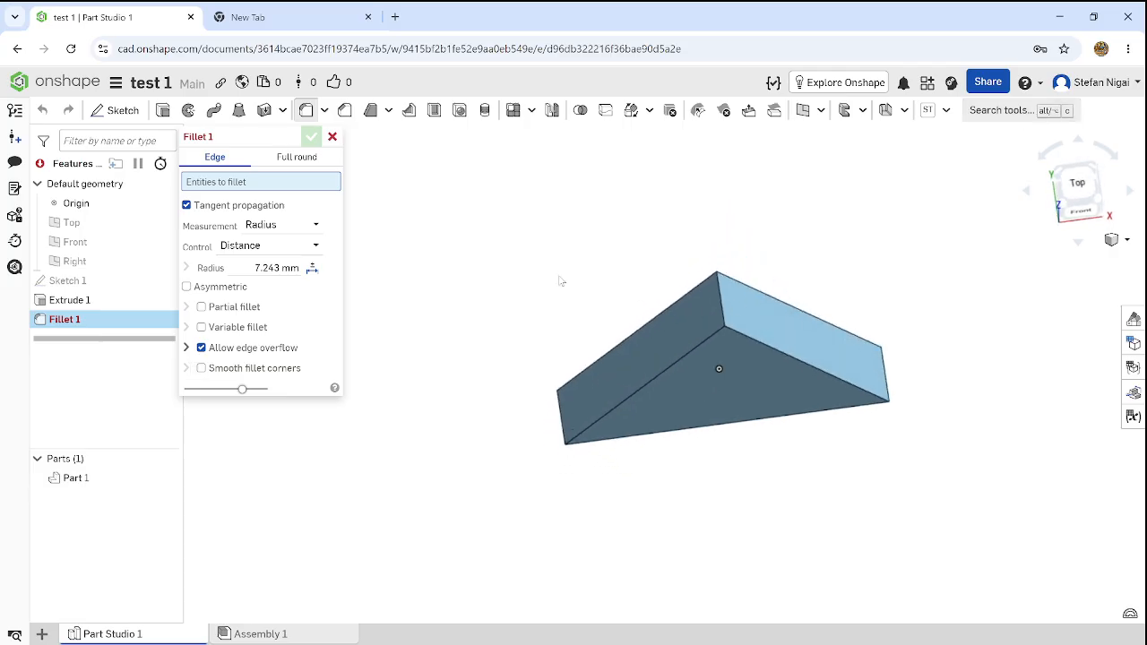
{"action": "left_click", "coordinate": [666, 329]}
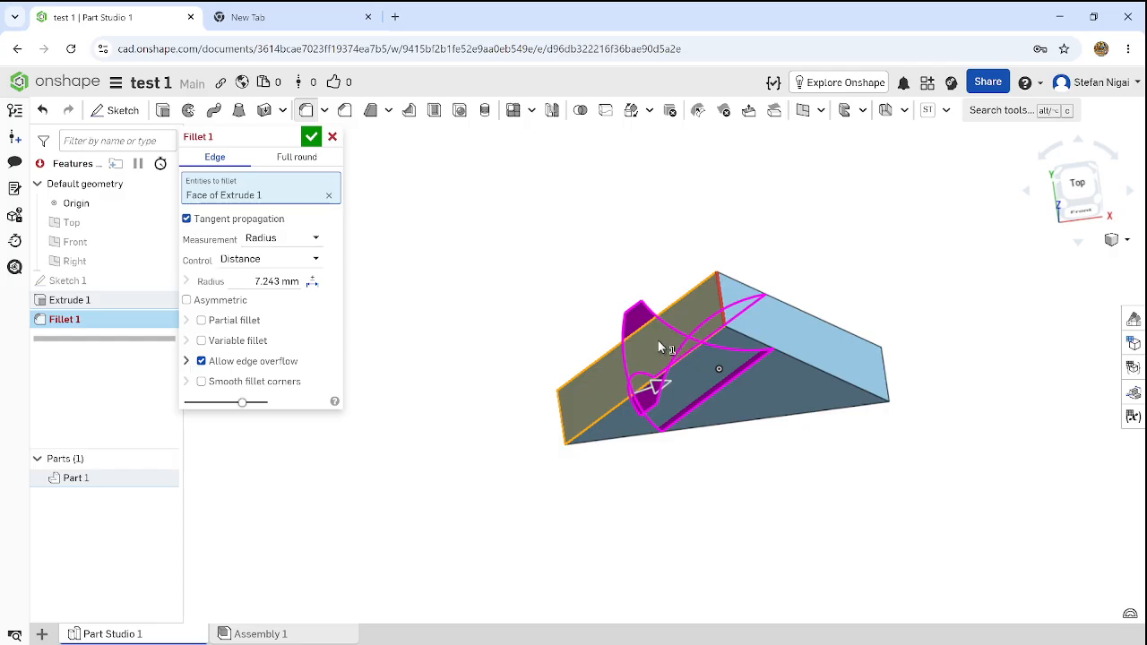
{"action": "left_click", "coordinate": [660, 346]}
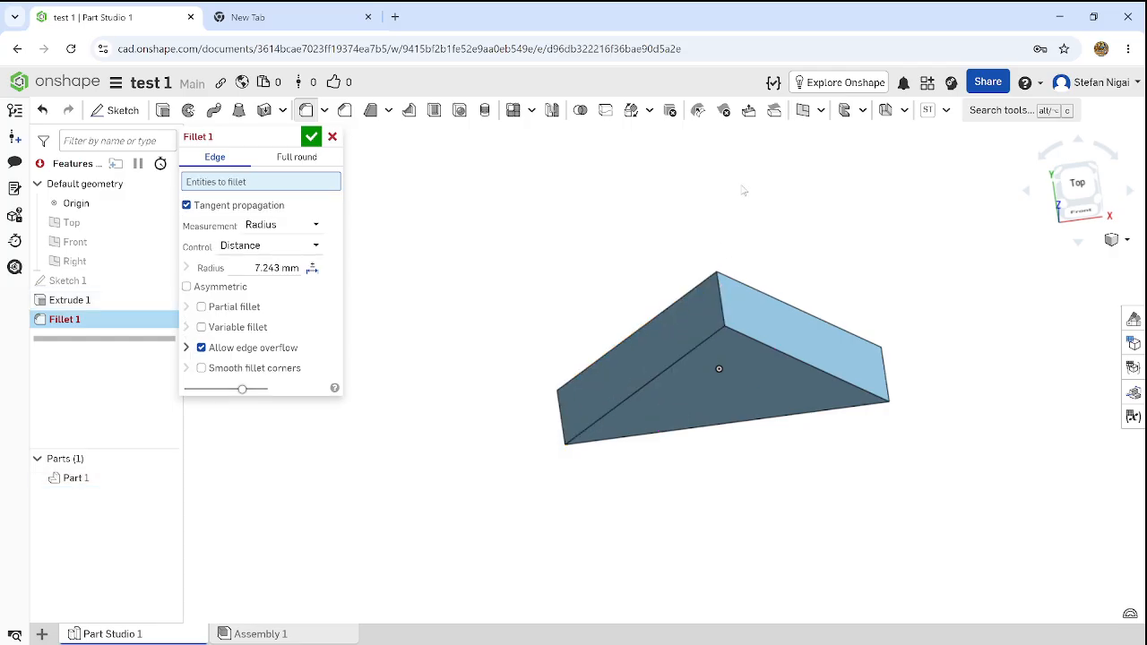
{"action": "left_click", "coordinate": [718, 301]}
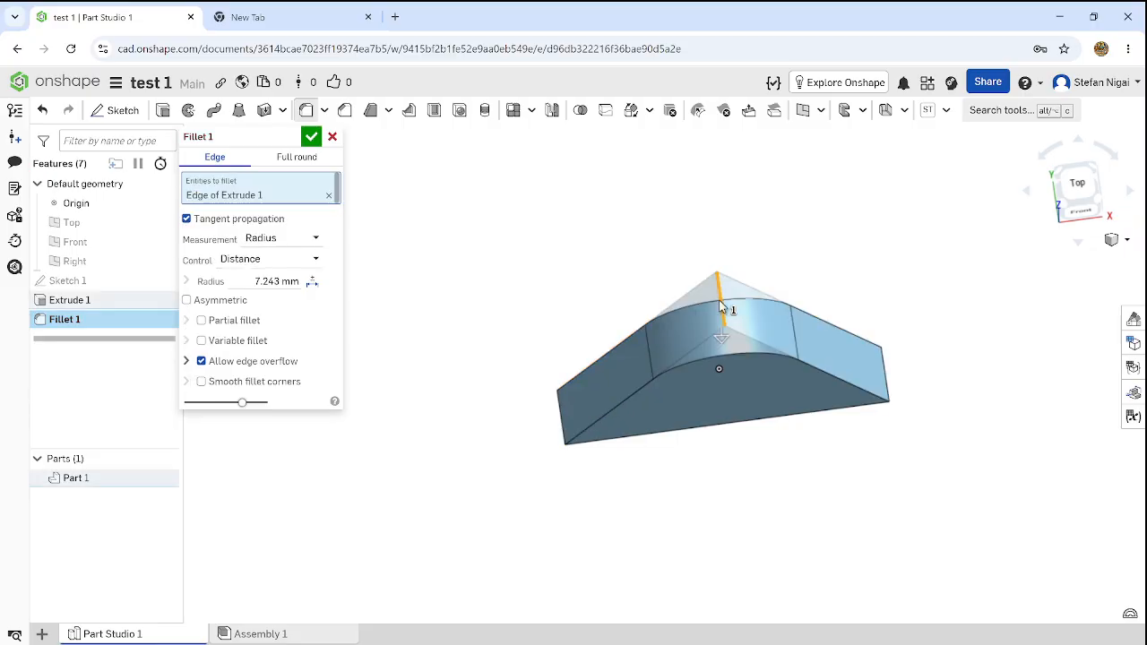
{"action": "right_click_drag", "start_coordinate": [789, 261], "coordinate": [789, 216]}
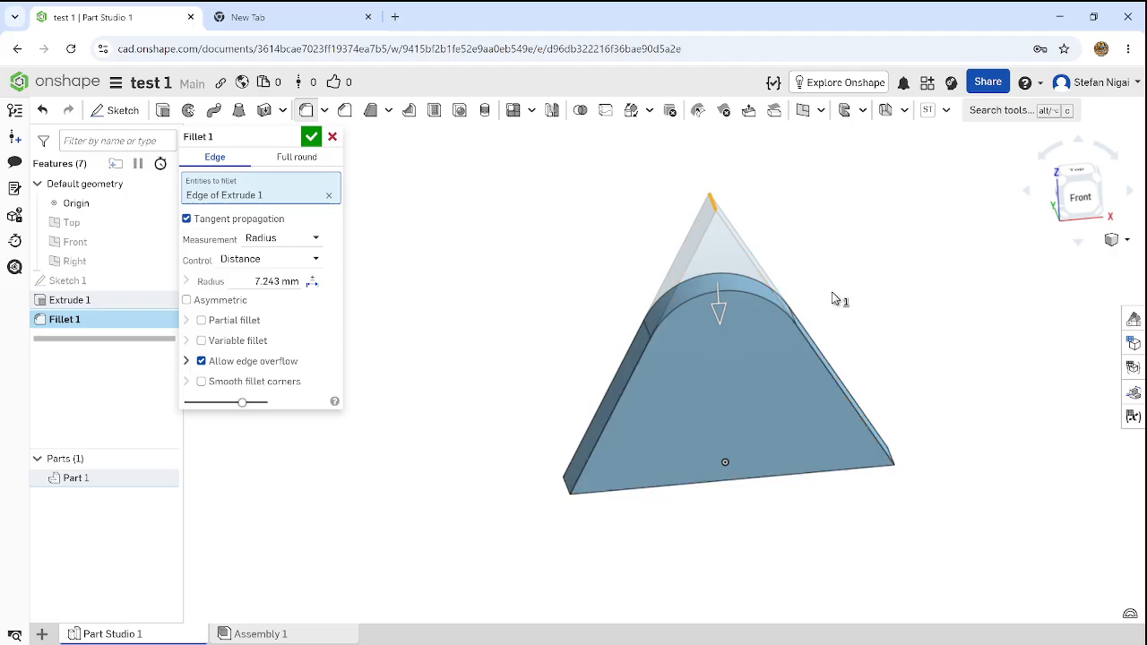
Reduce the fillet radius to about 2.173 mm and keep only the apex edge selected.
{"action": "left_click", "coordinate": [816, 354]}
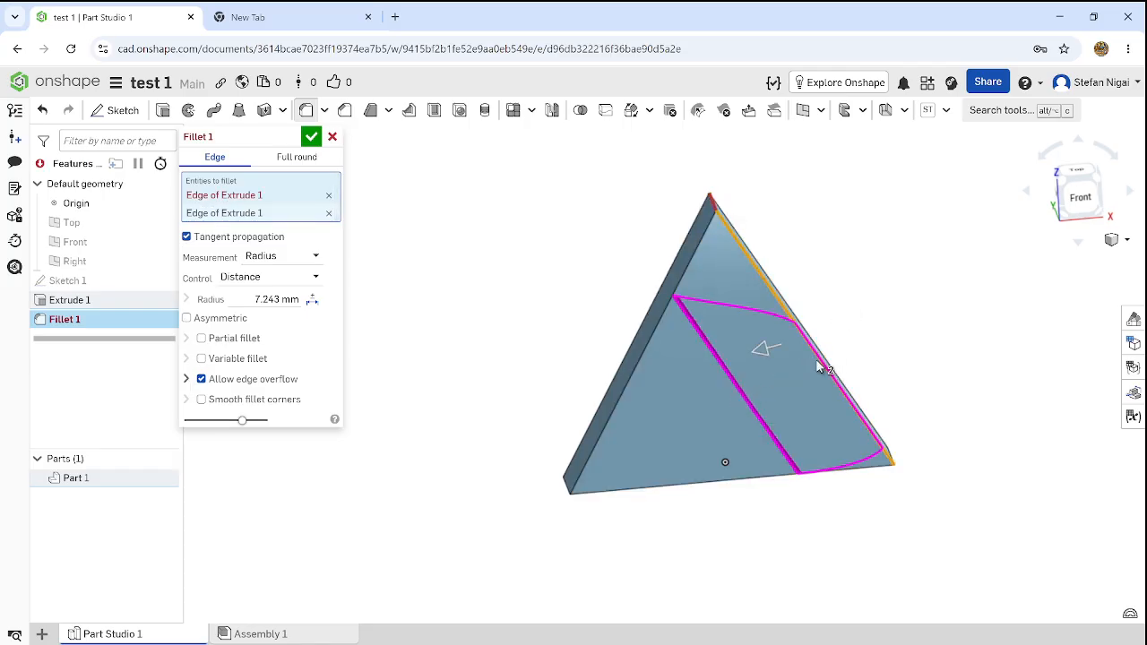
{"action": "left_click", "coordinate": [823, 366]}
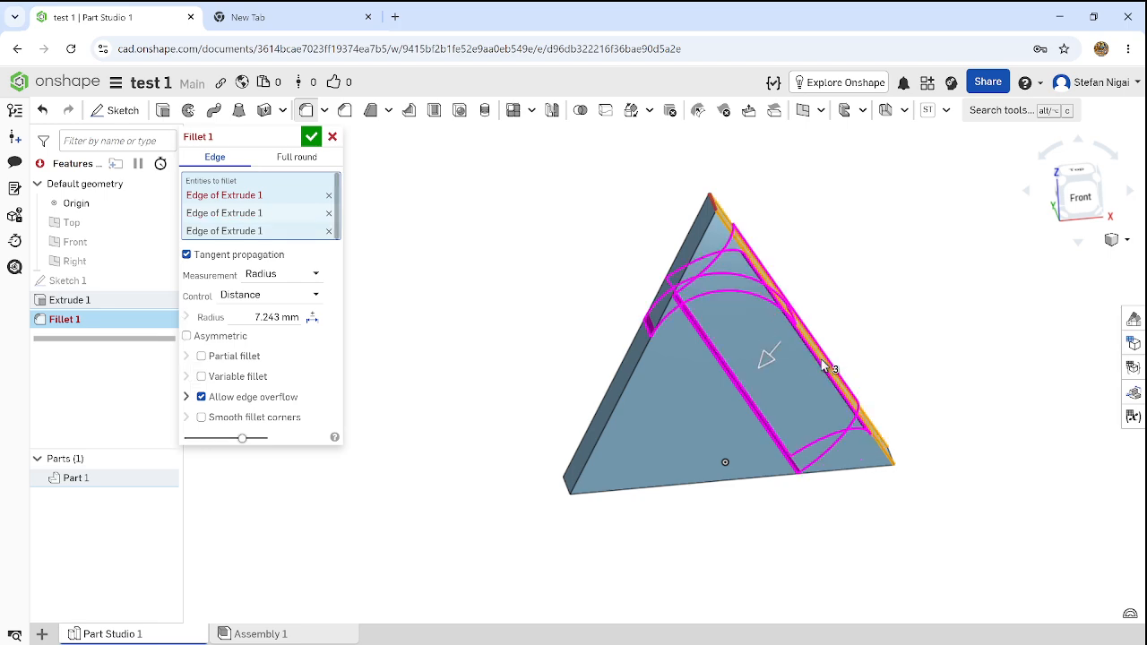
{"action": "right_click_drag", "start_coordinate": [861, 348], "coordinate": [833, 359]}
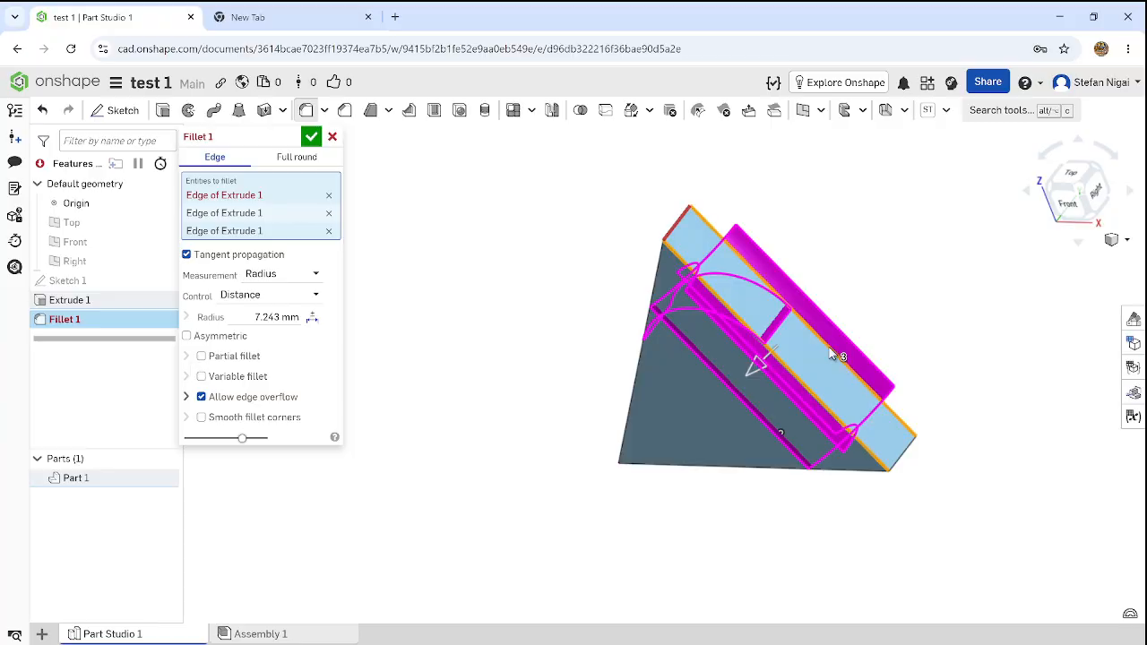
{"action": "left_click", "coordinate": [833, 354]}
{"action": "right_click_drag", "start_coordinate": [924, 349], "coordinate": [953, 333]}
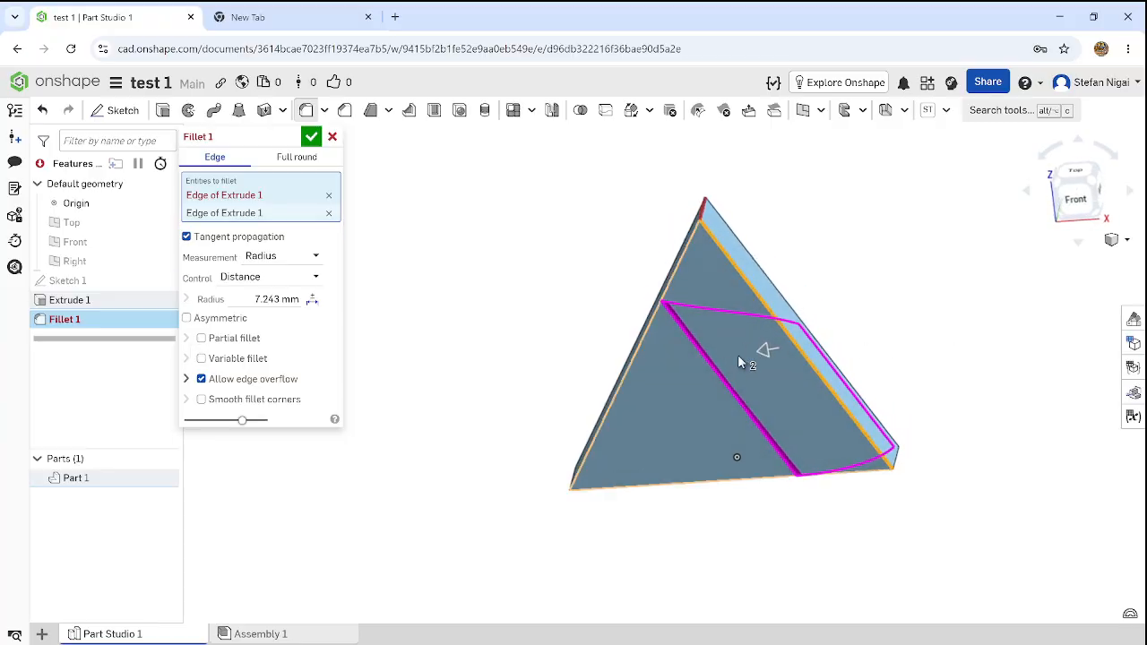
{"action": "mouse_move", "coordinate": [763, 347]}
{"action": "left_mouse_down"}
{"action": "mouse_move", "coordinate": [786, 343]}
{"action": "mouse_move", "coordinate": [776, 355]}
{"action": "left_mouse_up"}
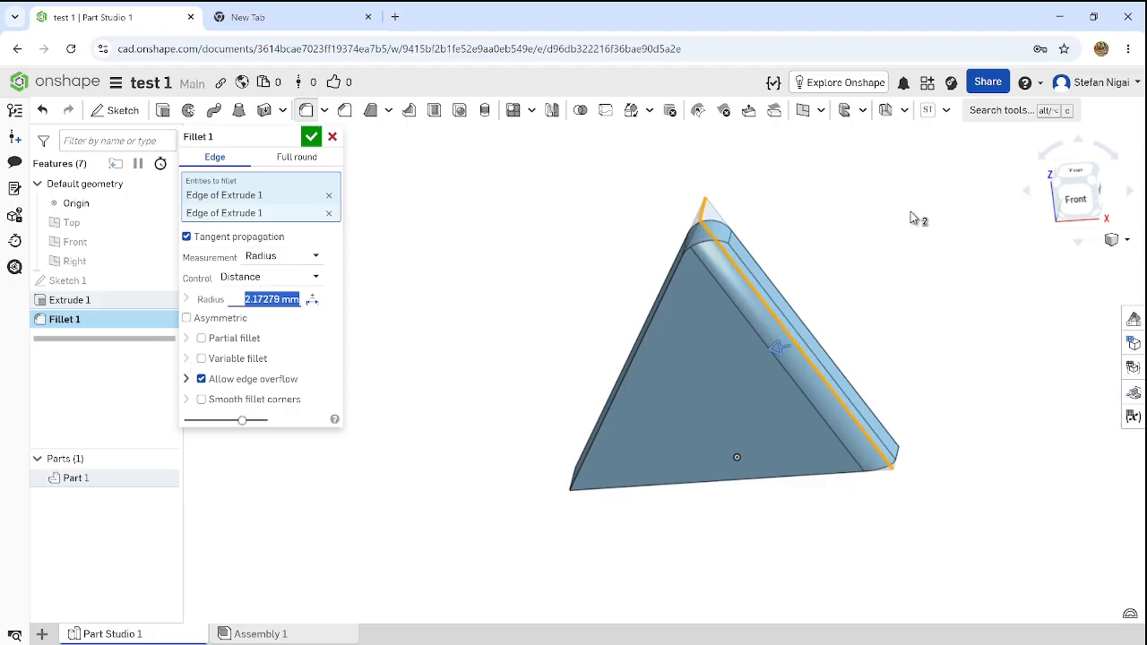
{"action": "left_click", "coordinate": [820, 372]}
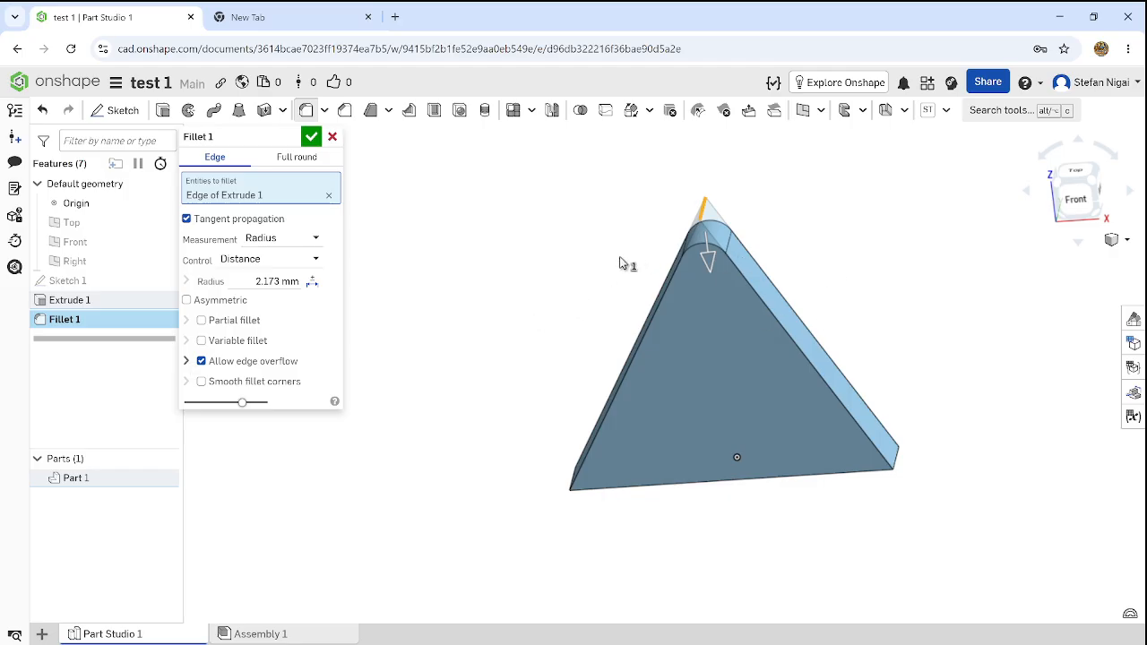
Add the short edges at the triangle's two base corners to the fillet and accept it.
{"action": "right_click_drag", "start_coordinate": [605, 321], "coordinate": [729, 305]}
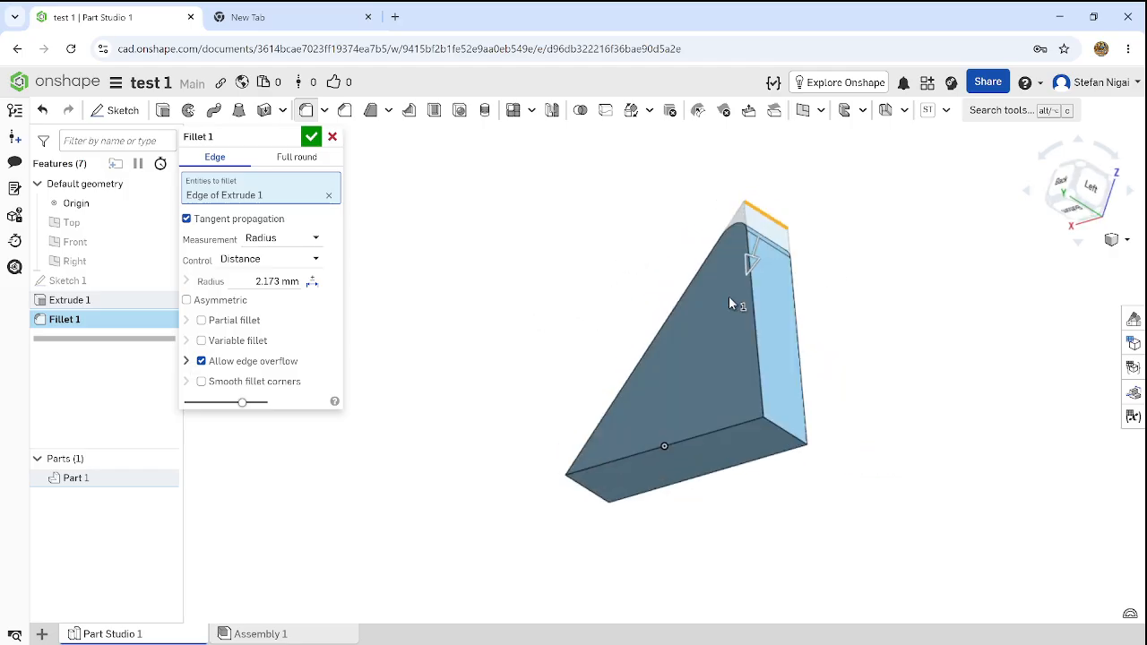
{"action": "left_click", "coordinate": [783, 429]}
{"action": "right_click_drag", "start_coordinate": [587, 355], "coordinate": [678, 473]}
{"action": "left_click", "coordinate": [678, 474]}
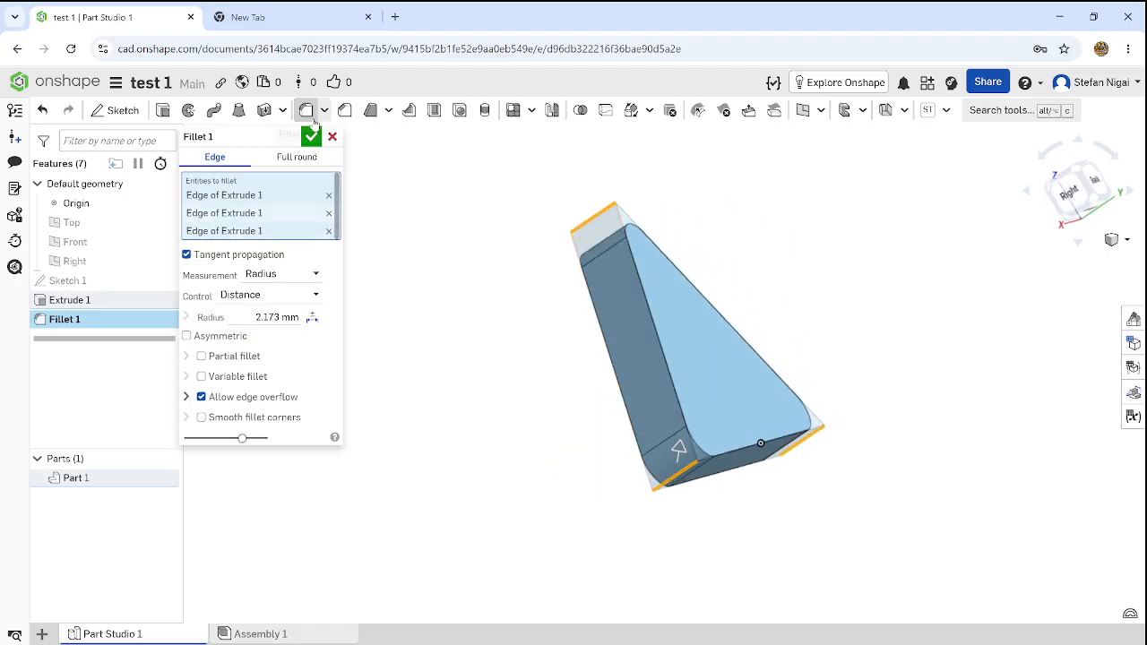
{"action": "left_click", "coordinate": [311, 136]}
Try to chamfer the triangle's front face with an equal distance of 5 mm.
{"action": "right_click_drag", "start_coordinate": [951, 392], "coordinate": [948, 423]}
{"action": "left_click", "coordinate": [1084, 190]}
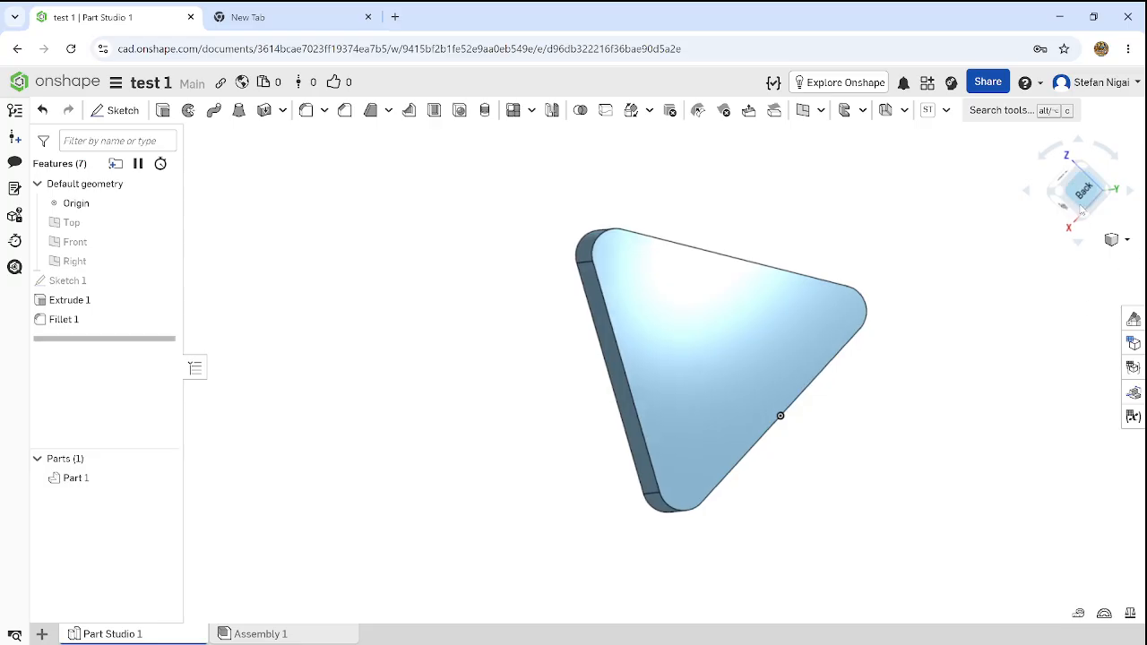
{"action": "right_click_drag", "start_coordinate": [909, 318], "coordinate": [1092, 324]}
{"action": "right_click_drag", "start_coordinate": [883, 310], "coordinate": [856, 253]}
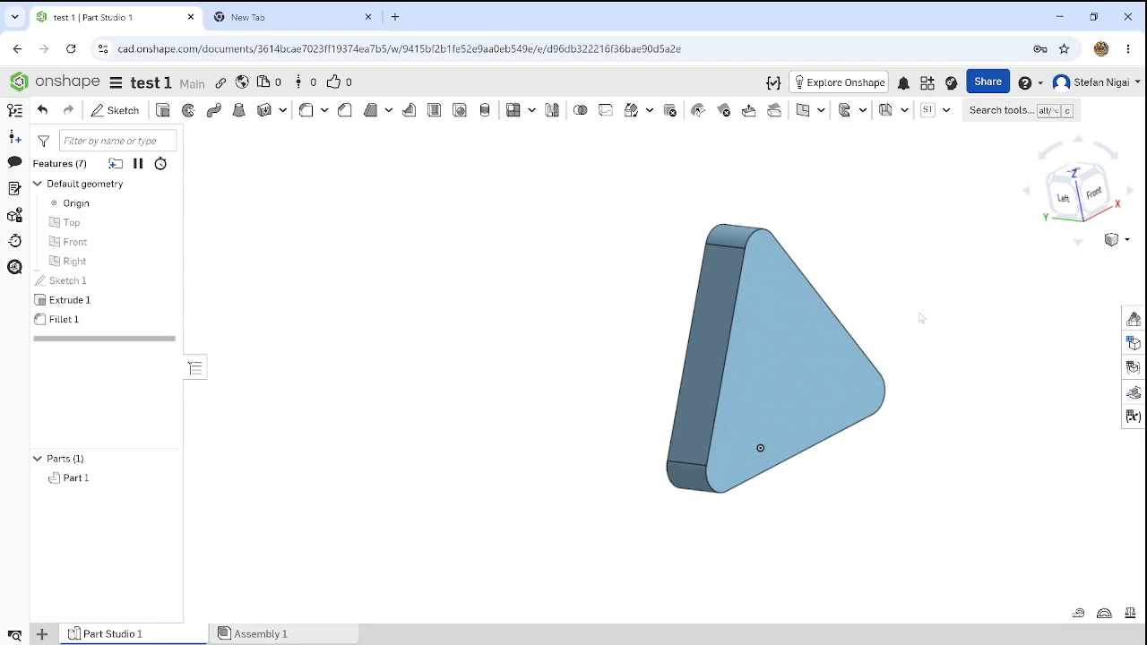
{"action": "left_click", "coordinate": [345, 110]}
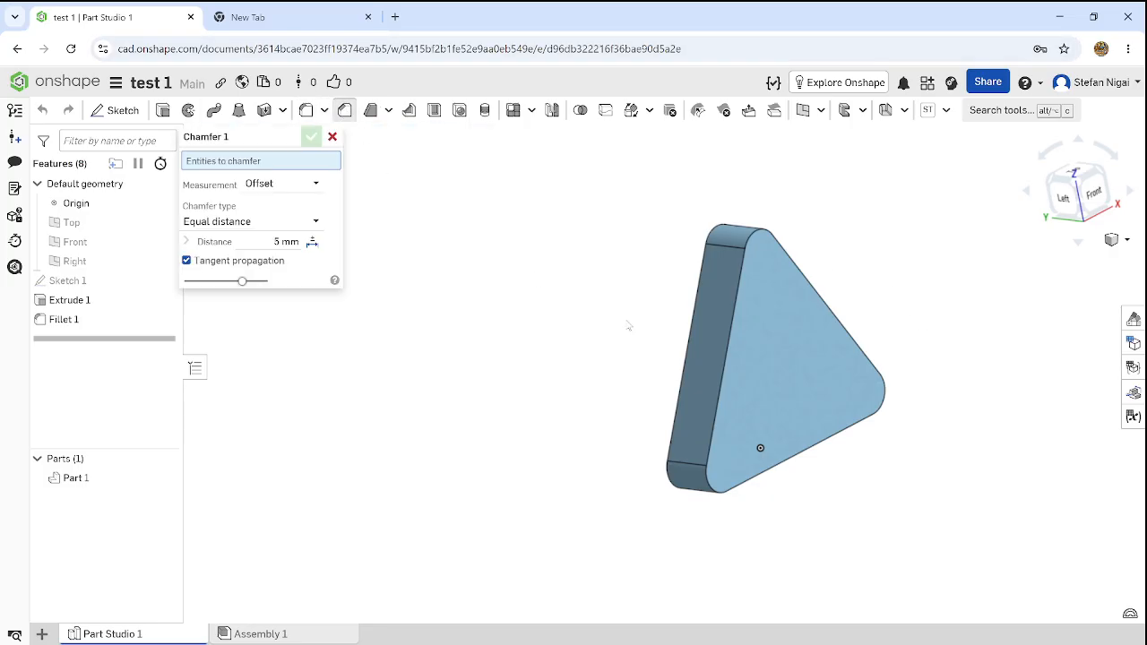
{"action": "left_click", "coordinate": [762, 355]}
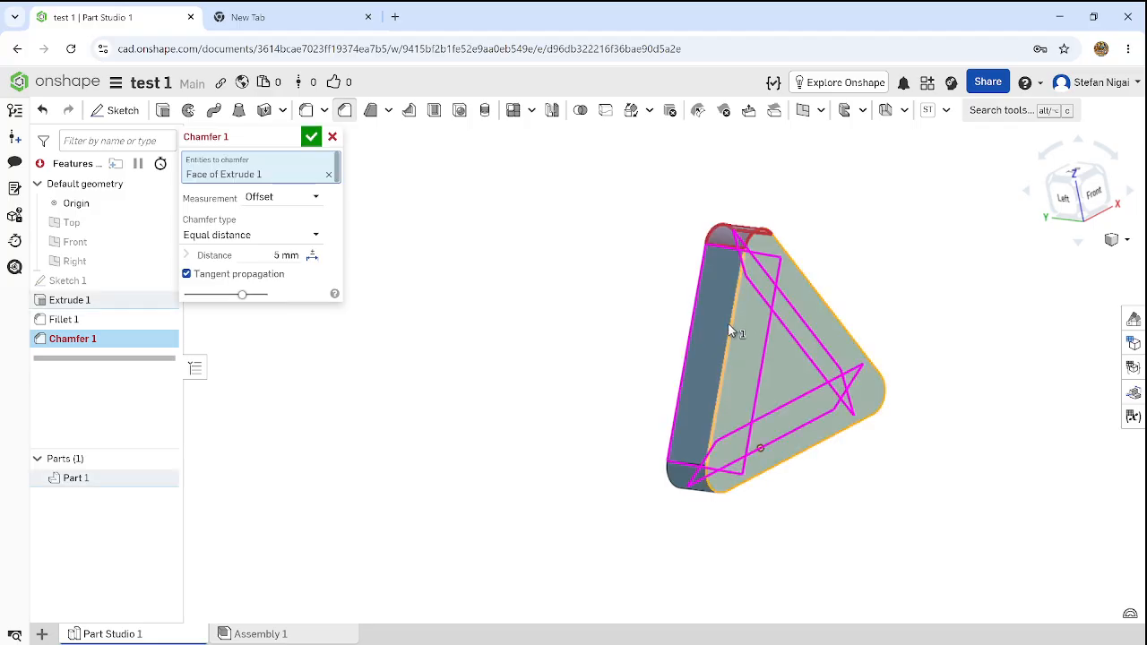
{"action": "left_click", "coordinate": [782, 346]}
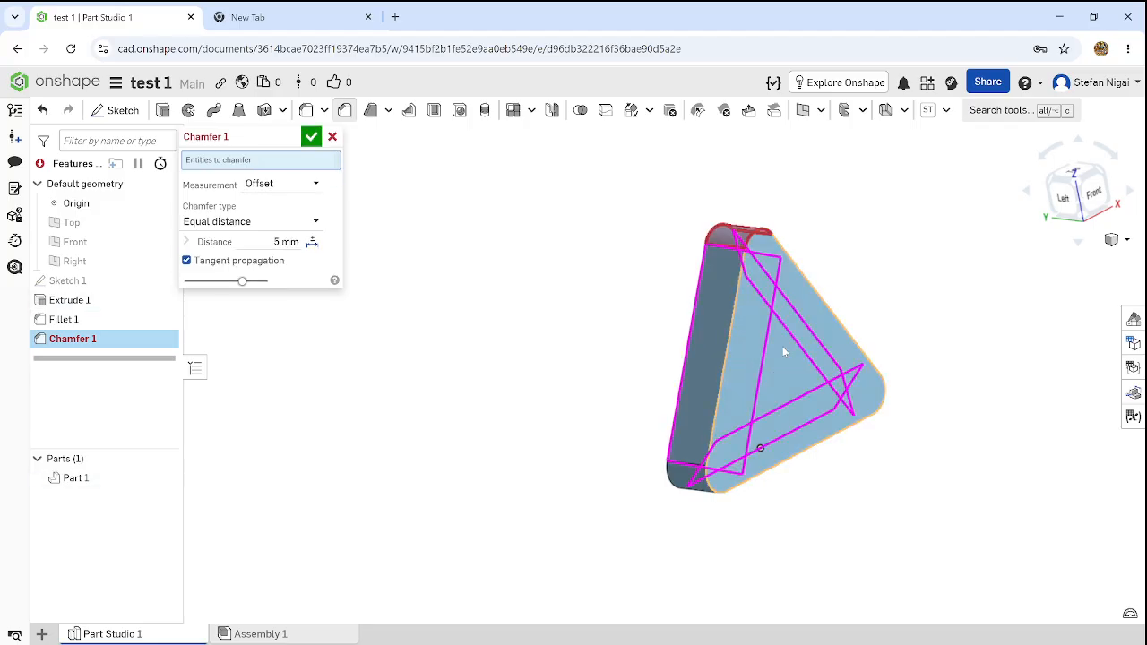
{"action": "left_click", "coordinate": [311, 136]}
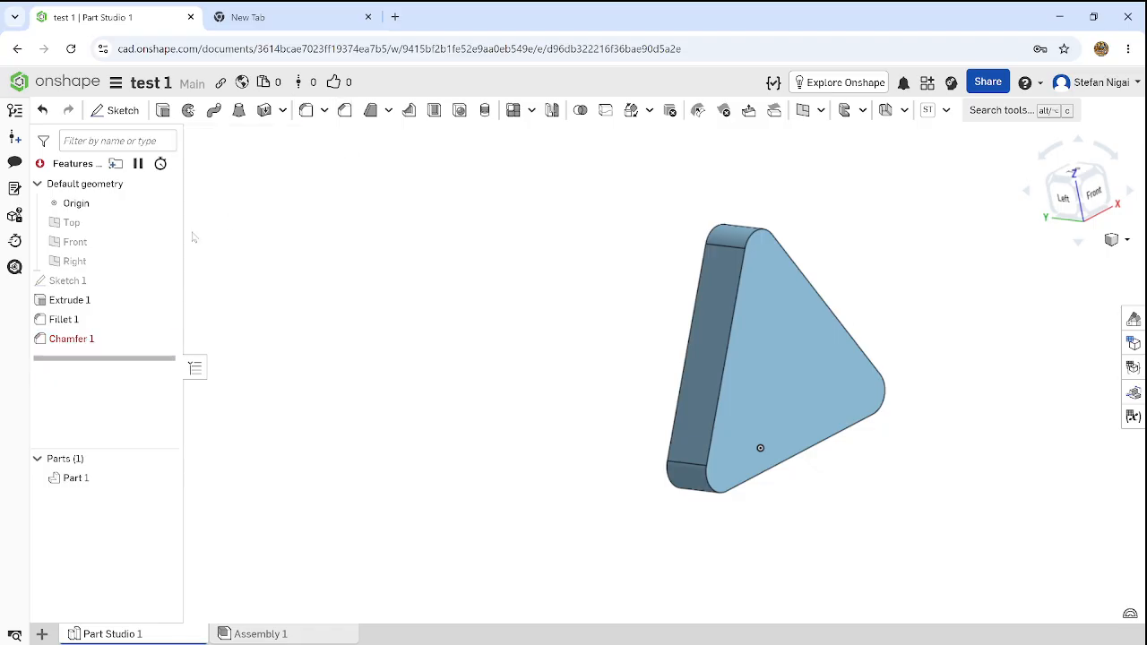
Delete the chamfer, extrude and fillet features, keeping only Sketch 1 in the feature list.
{"action": "left_click", "coordinate": [102, 299]}
{"action": "left_click", "coordinate": [106, 280], "text": "shift"}
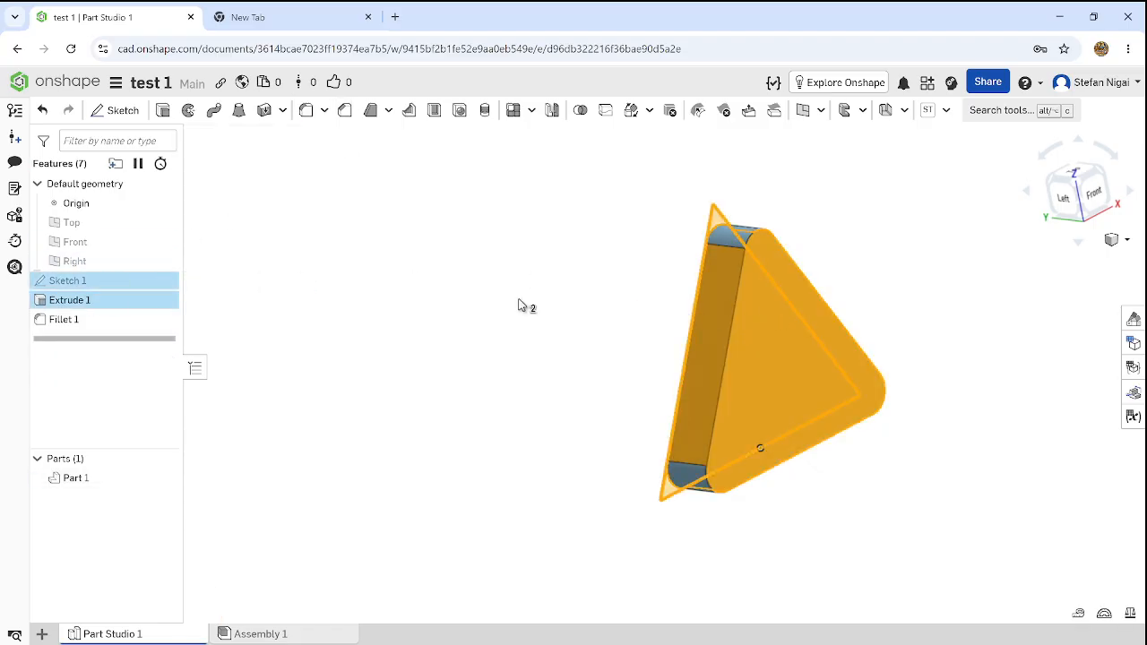
{"action": "left_click", "coordinate": [64, 284], "text": "ctrl"}
{"action": "right_click", "coordinate": [105, 325]}
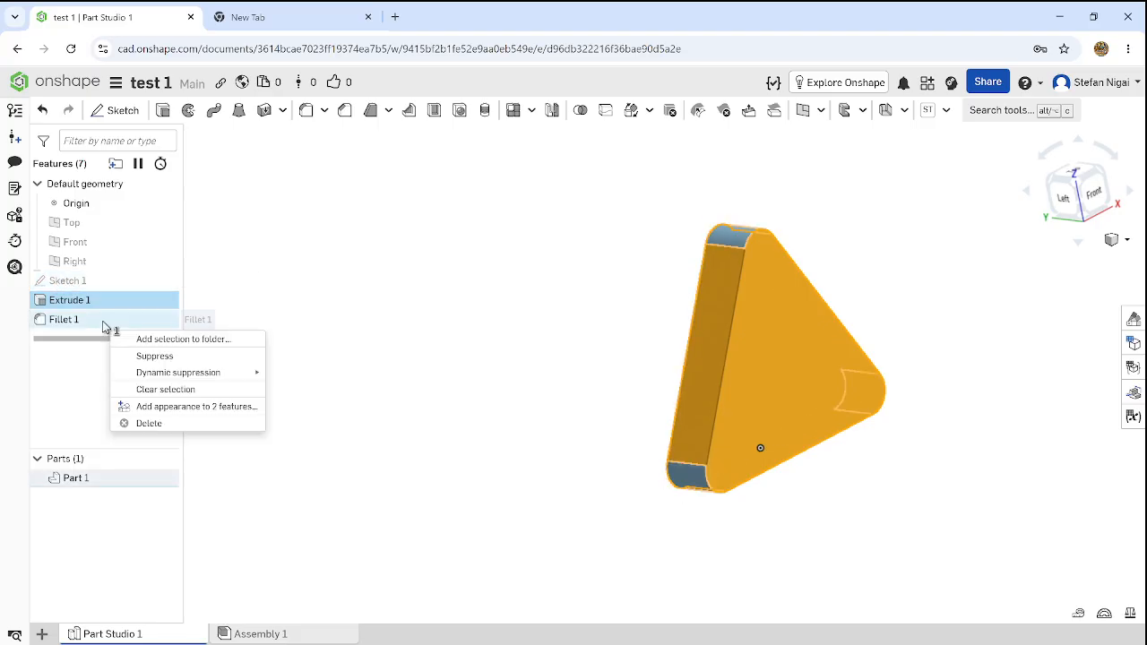
{"action": "left_click", "coordinate": [190, 427]}
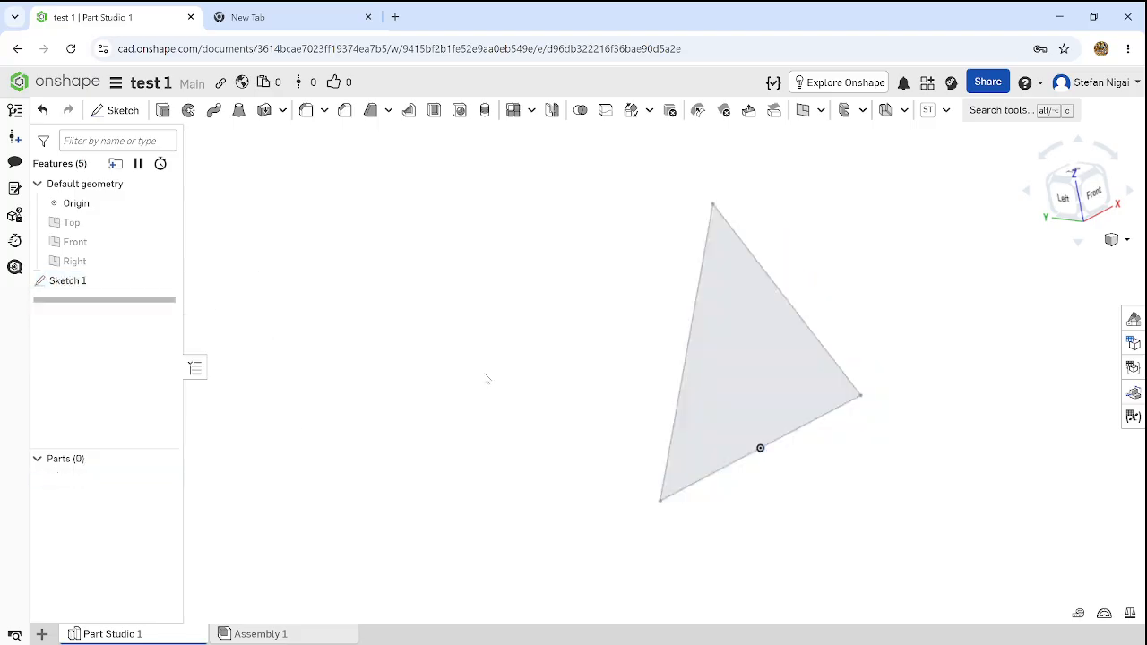
Edit Sketch 1 and delete all three lines of the triangle.
{"action": "double_click", "coordinate": [101, 281]}
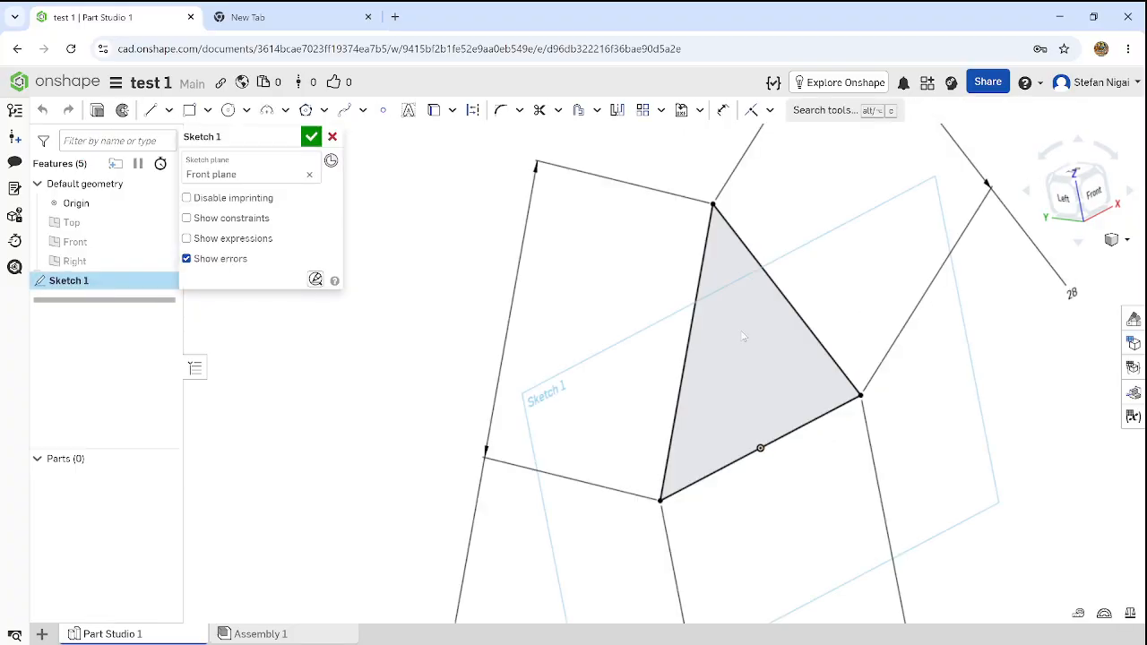
{"action": "left_click", "coordinate": [770, 309]}
{"action": "key", "text": "Delete"}
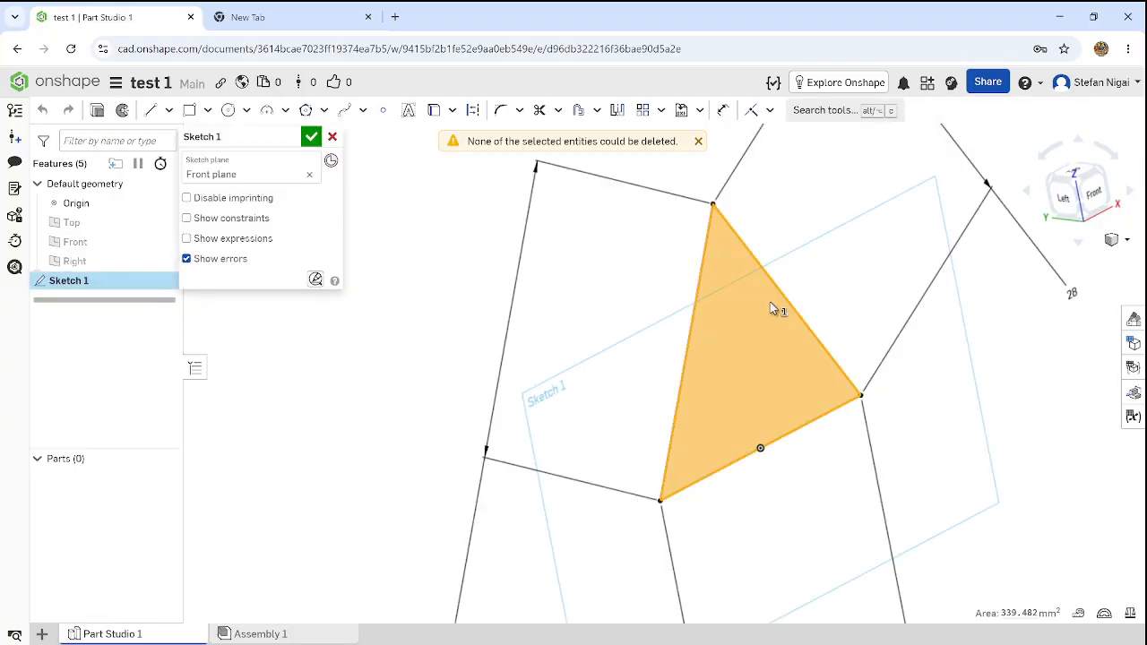
{"action": "key", "text": "Escape"}
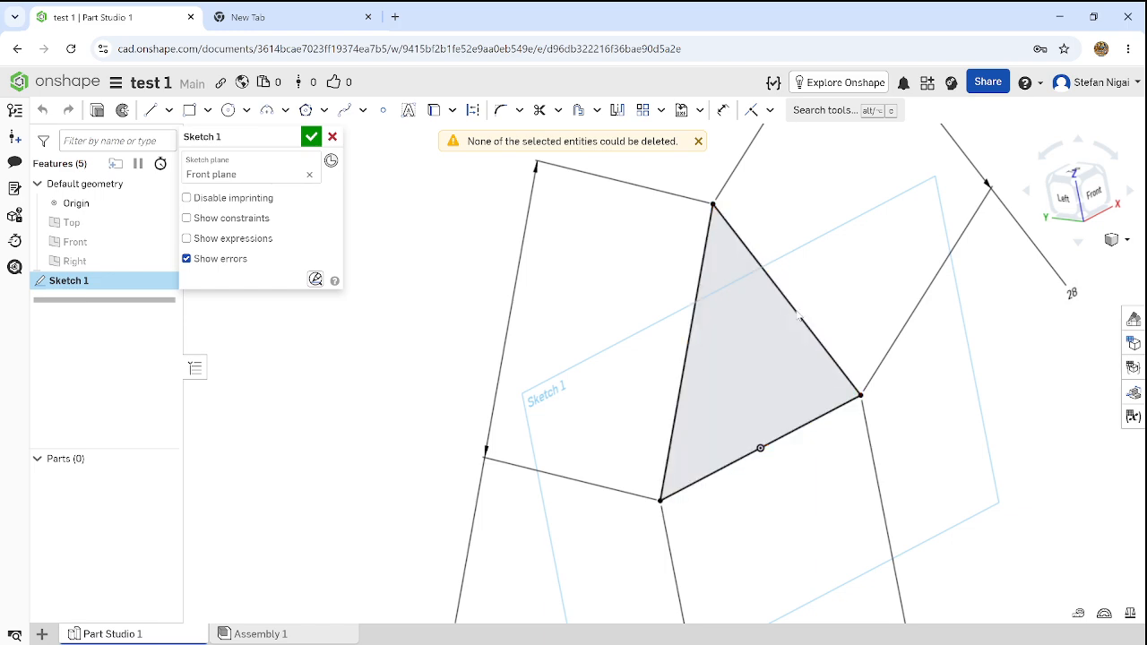
{"action": "left_click", "coordinate": [796, 312]}
{"action": "key", "text": "Delete"}
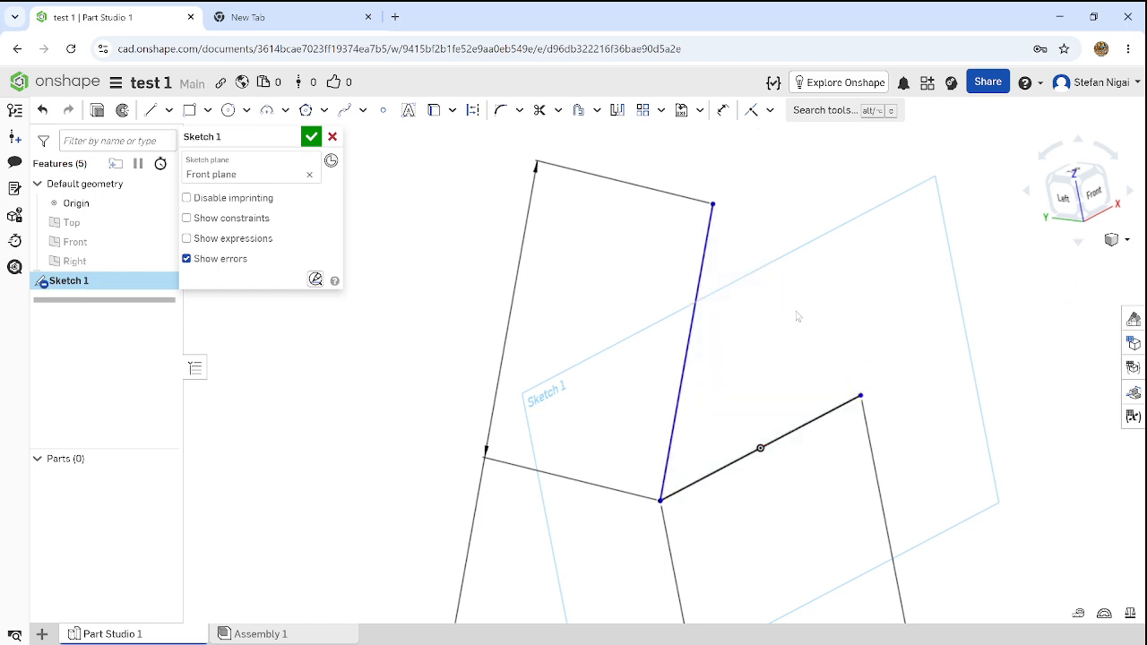
{"action": "left_click", "coordinate": [812, 426]}
{"action": "key", "text": "Delete"}
{"action": "left_click", "coordinate": [692, 349]}
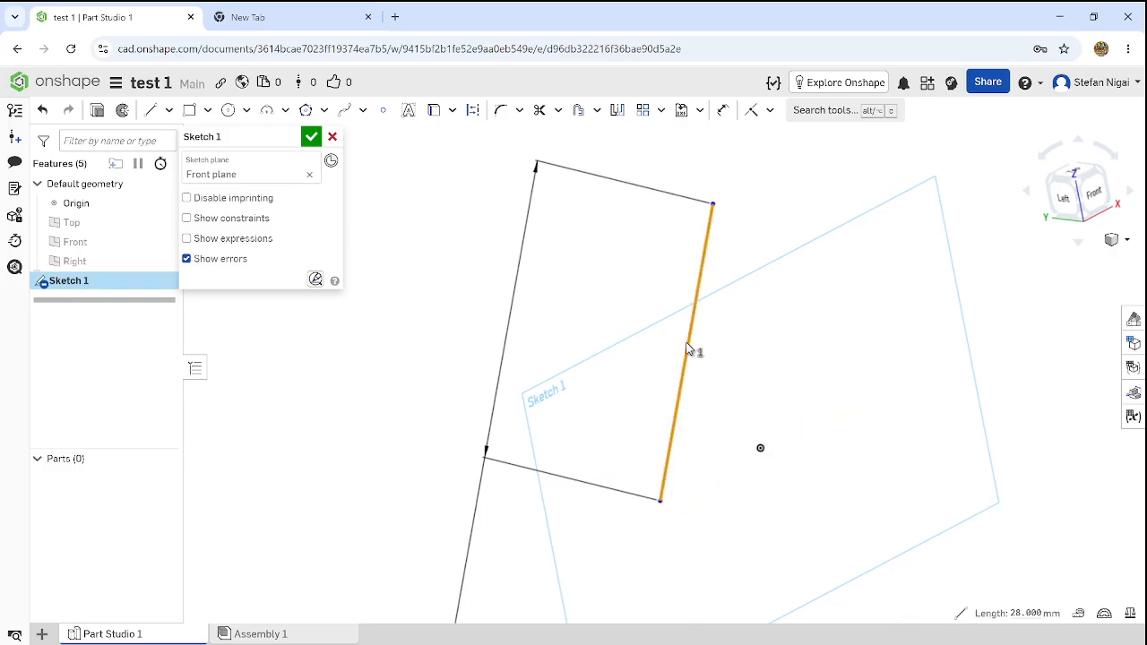
{"action": "key", "text": "Delete"}
Sketch a corner rectangle about 23.5 mm wide and 12.8 mm high around the origin, viewed from the front.
{"action": "right_click_drag", "start_coordinate": [867, 270], "coordinate": [800, 296]}
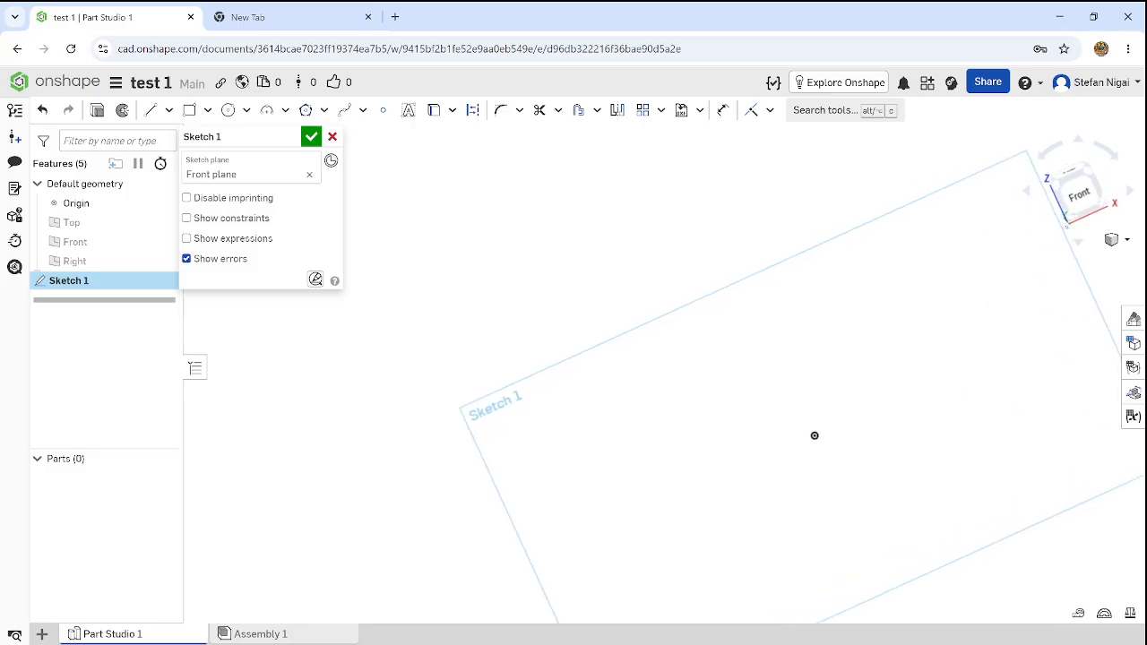
{"action": "left_click", "coordinate": [1079, 201]}
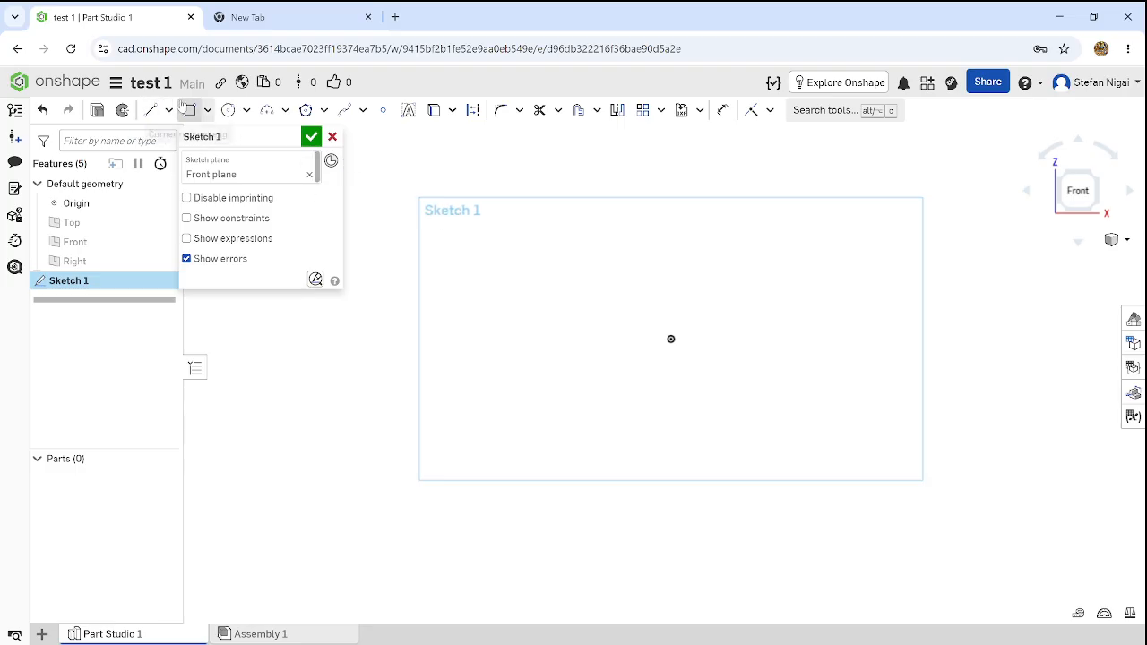
{"action": "left_click", "coordinate": [187, 109]}
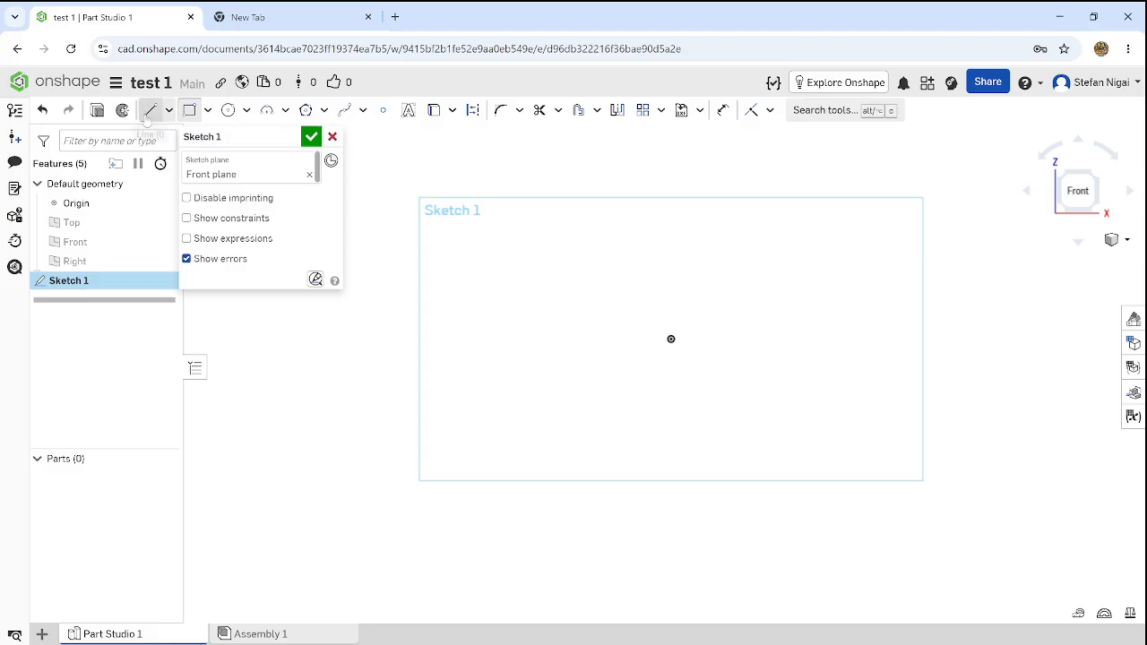
{"action": "left_click", "coordinate": [228, 109]}
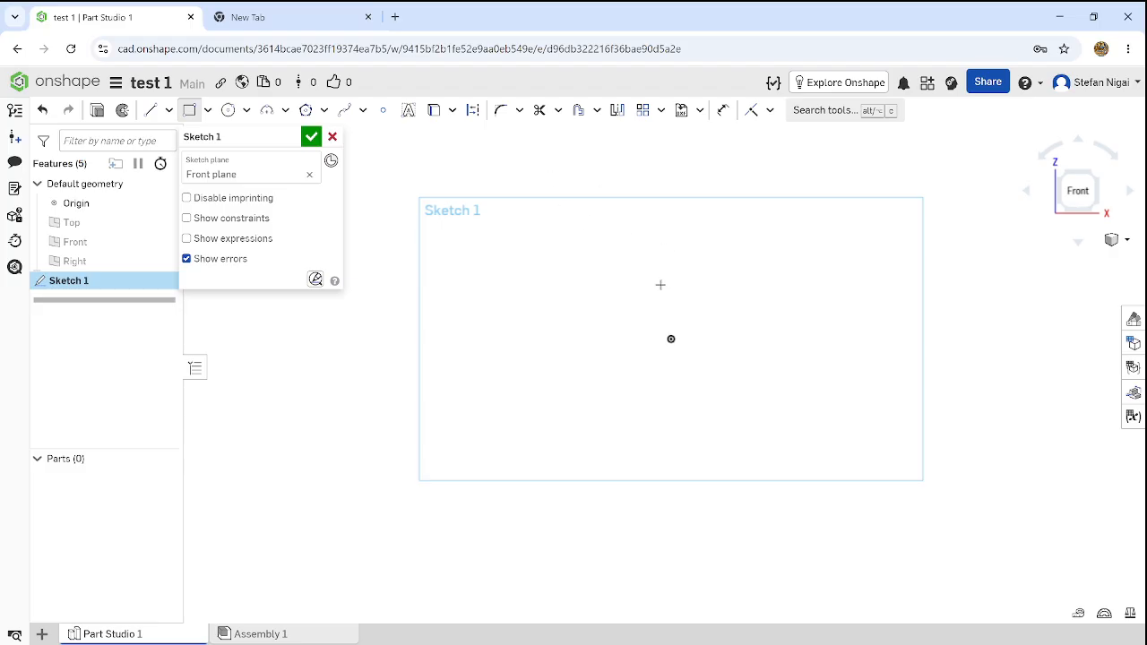
{"action": "left_click", "coordinate": [565, 270]}
{"action": "left_click", "coordinate": [772, 383]}
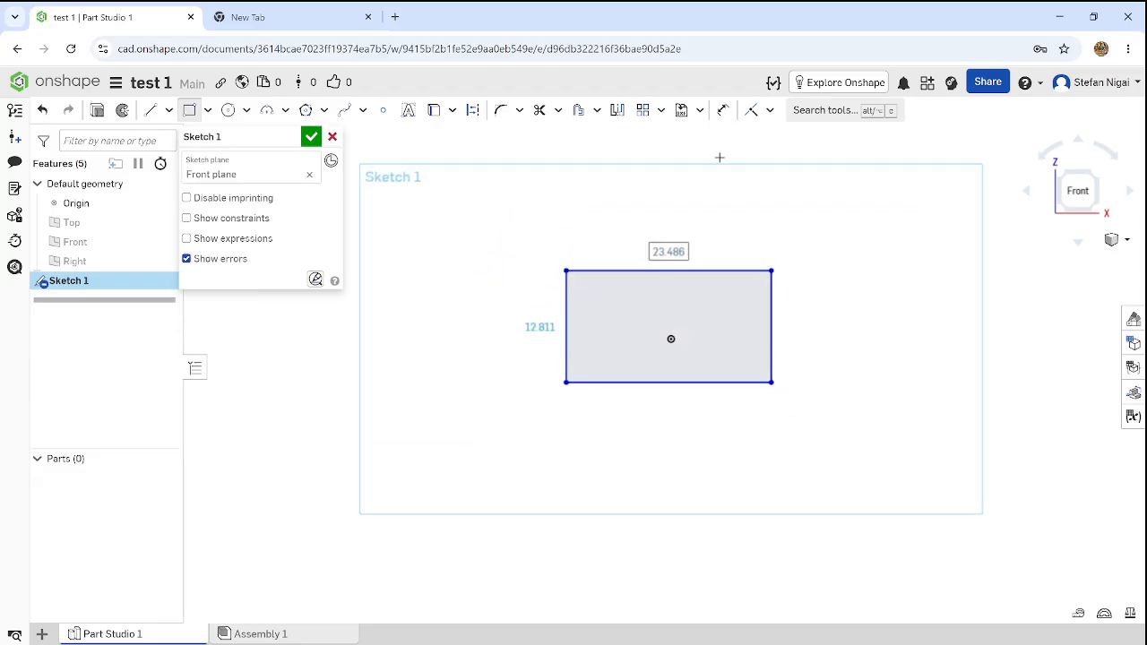
Dimension the rectangle's width and set it to 23 mm.
{"action": "left_click", "coordinate": [724, 109]}
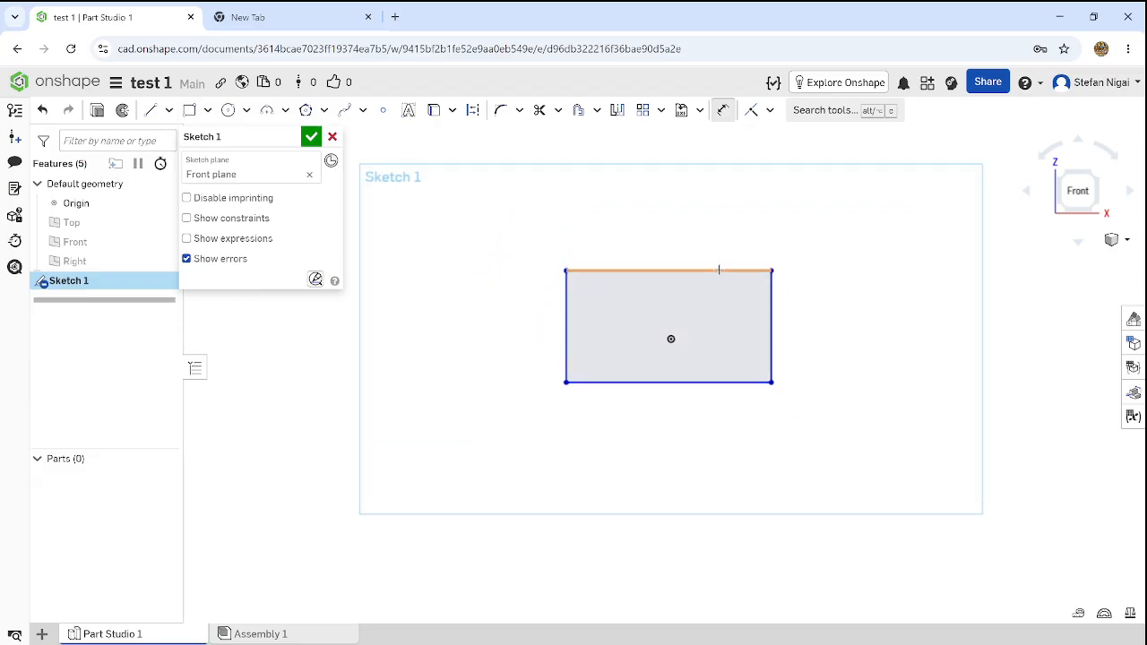
{"action": "left_click", "coordinate": [719, 269]}
{"action": "left_click", "coordinate": [897, 350]}
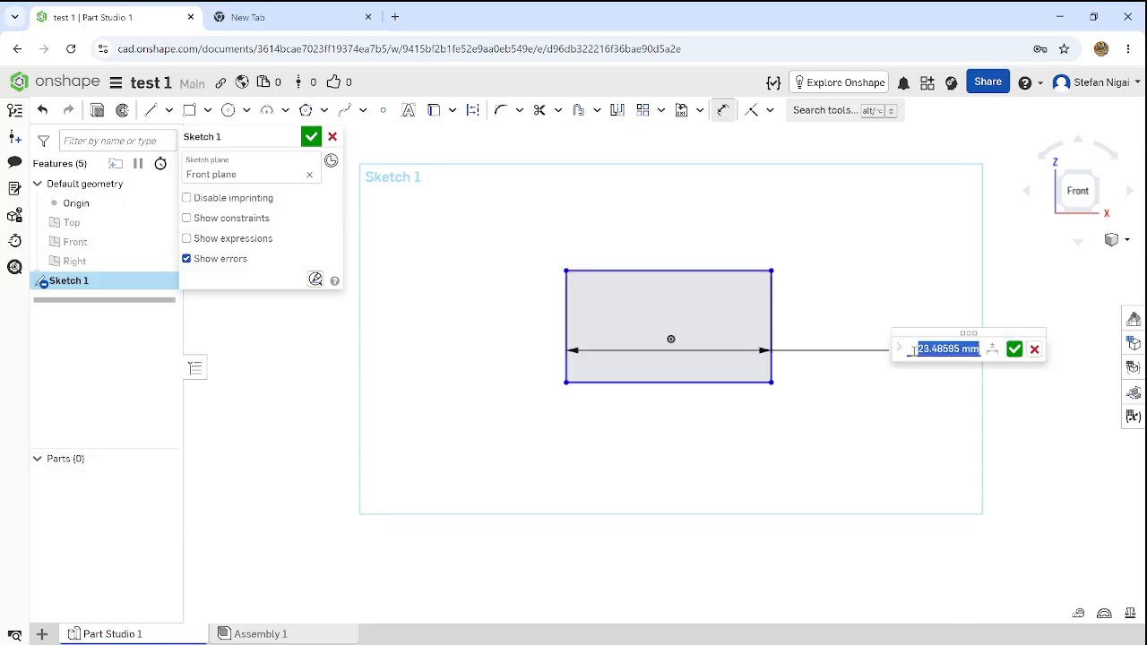
{"action": "key", "text": "BackSpace"}
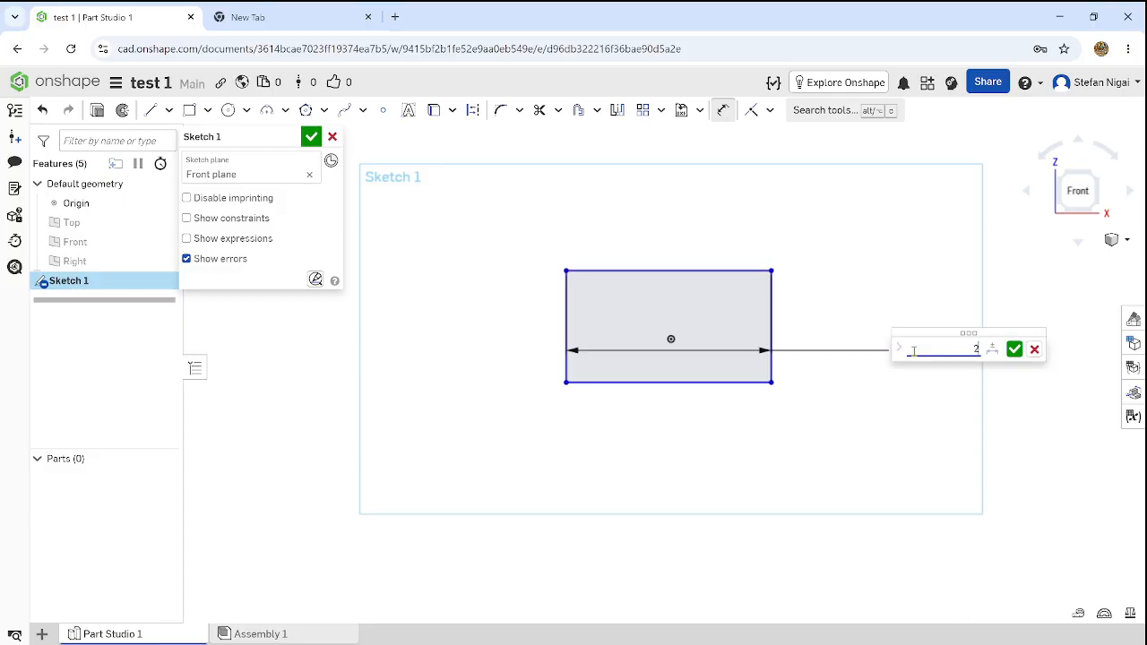
{"action": "type", "text": "23mm"}
{"action": "key", "text": "Return"}
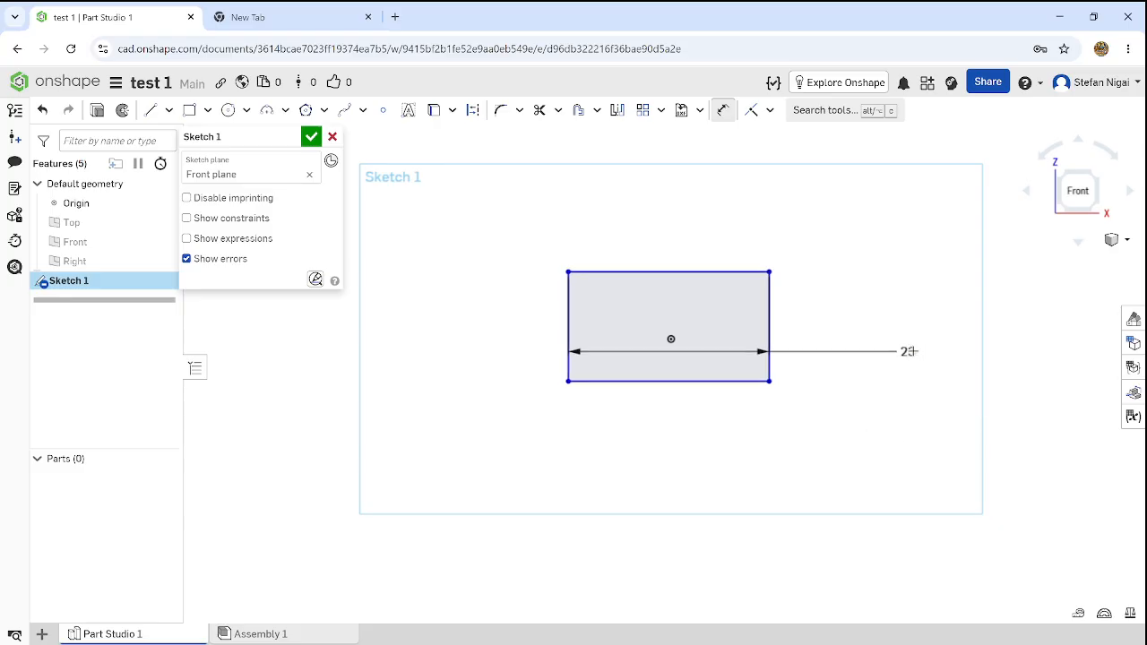
Dimension the rectangle's height and set it to 15.5 mm.
{"action": "left_click", "coordinate": [771, 320]}
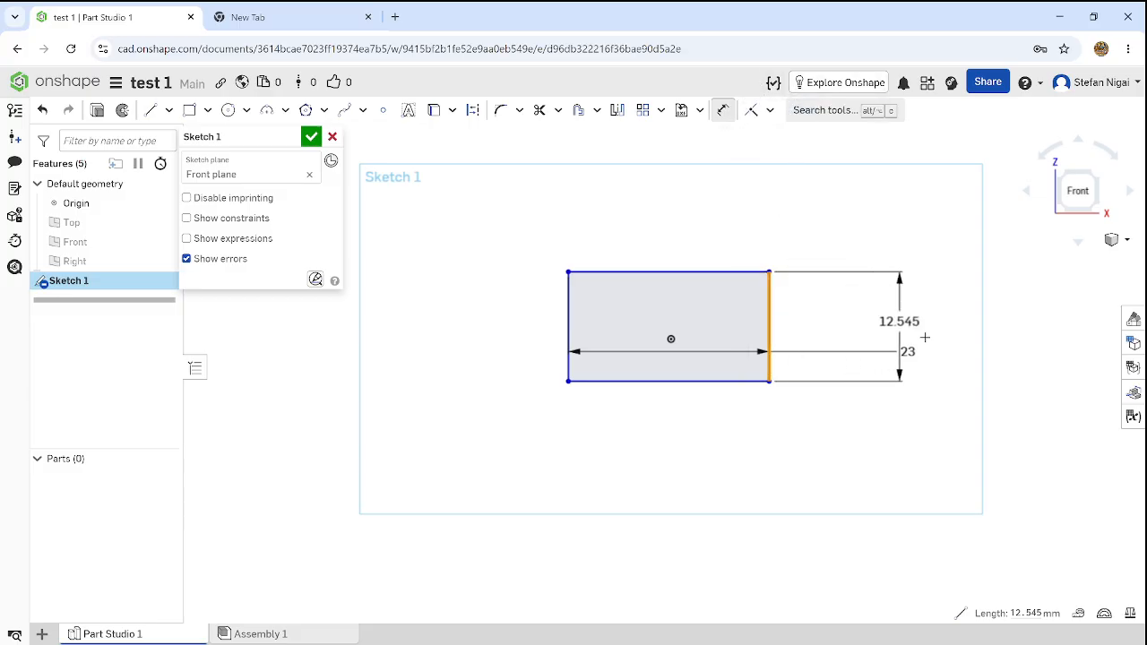
{"action": "left_click", "coordinate": [957, 335]}
{"action": "key", "text": "BackSpace"}
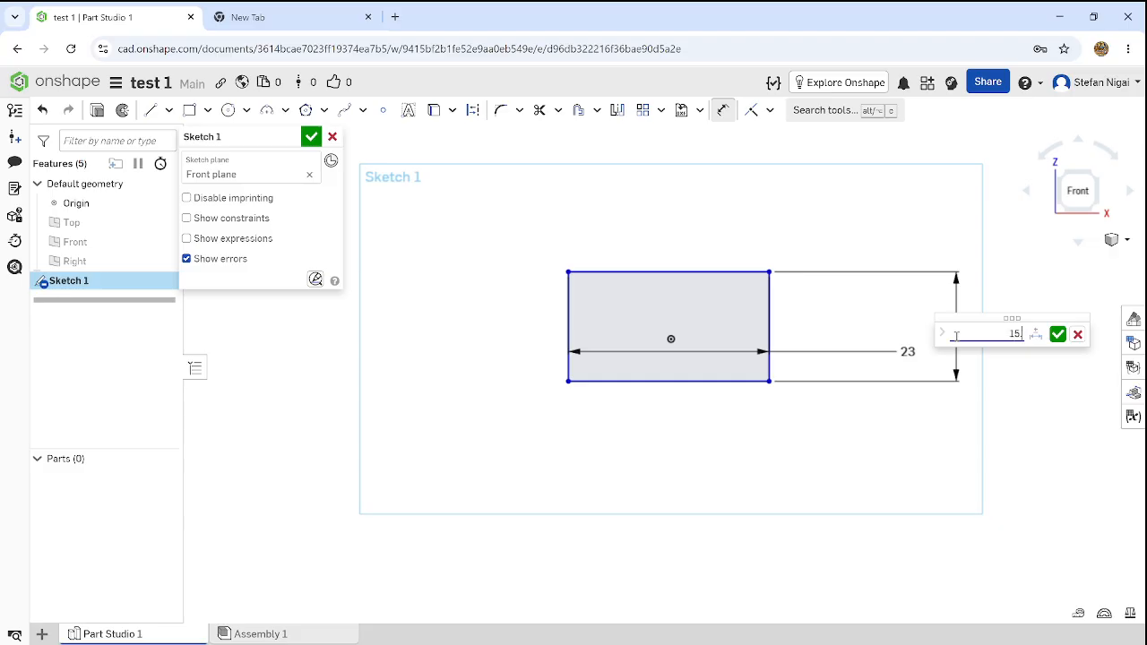
{"action": "key", "text": "Return"}
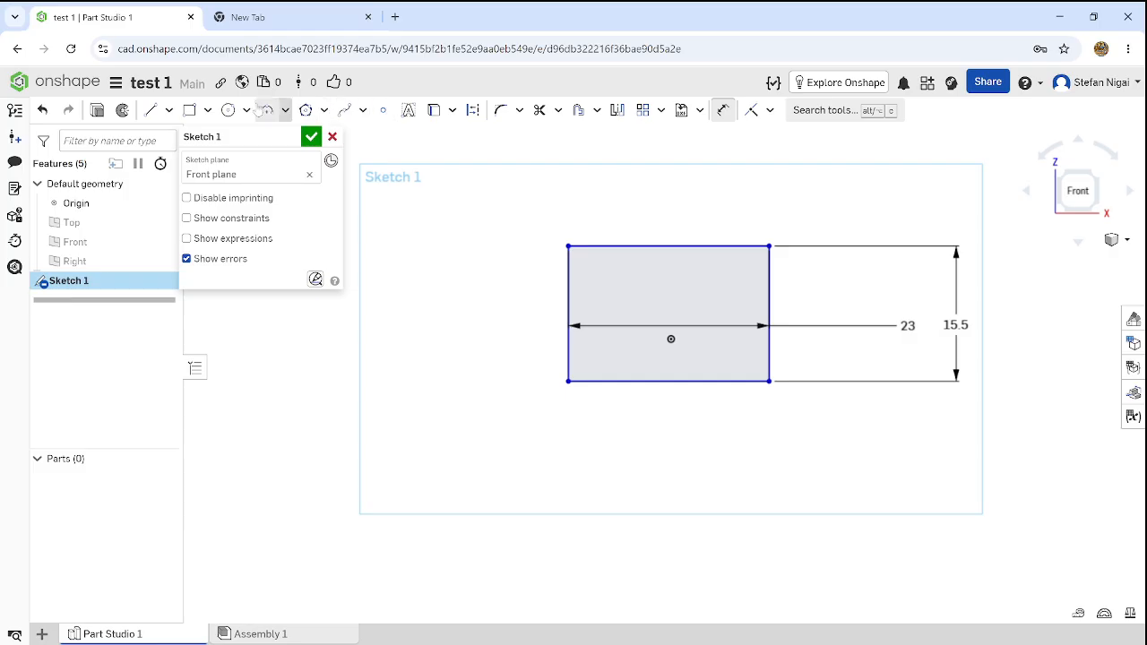
Try a horizontal construction line between the midpoints of the rectangle's two vertical sides and delete it.
{"action": "scroll", "coordinate": [677, 251], "scroll_direction": "up", "scroll_amount": 1}
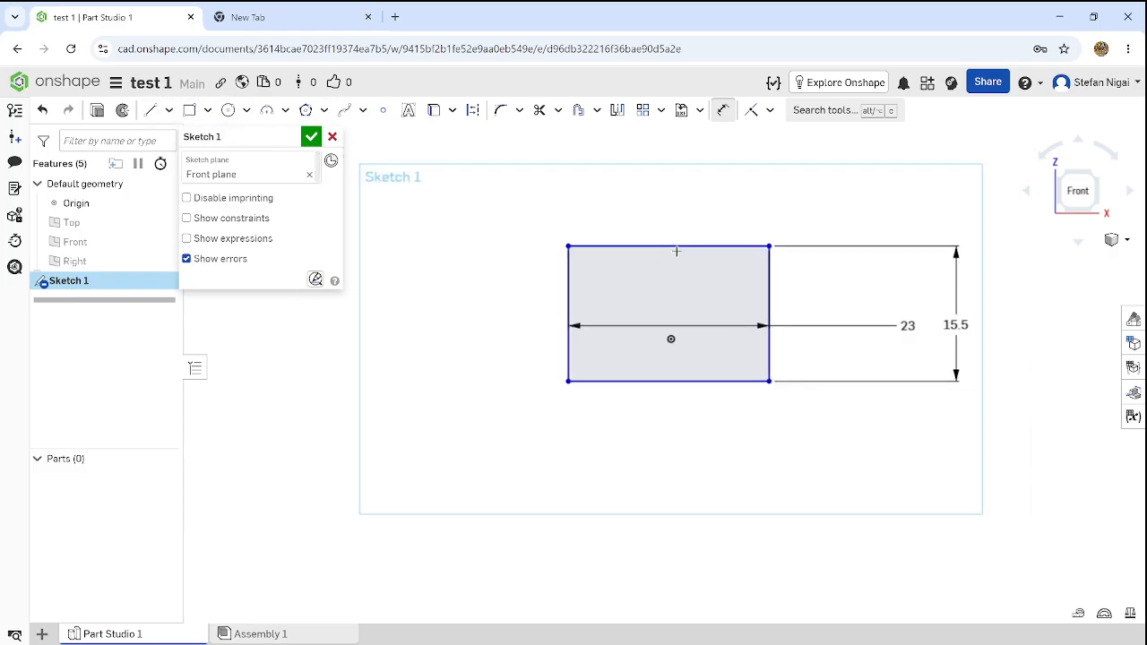
{"action": "scroll", "coordinate": [677, 251], "scroll_direction": "up", "scroll_amount": 1}
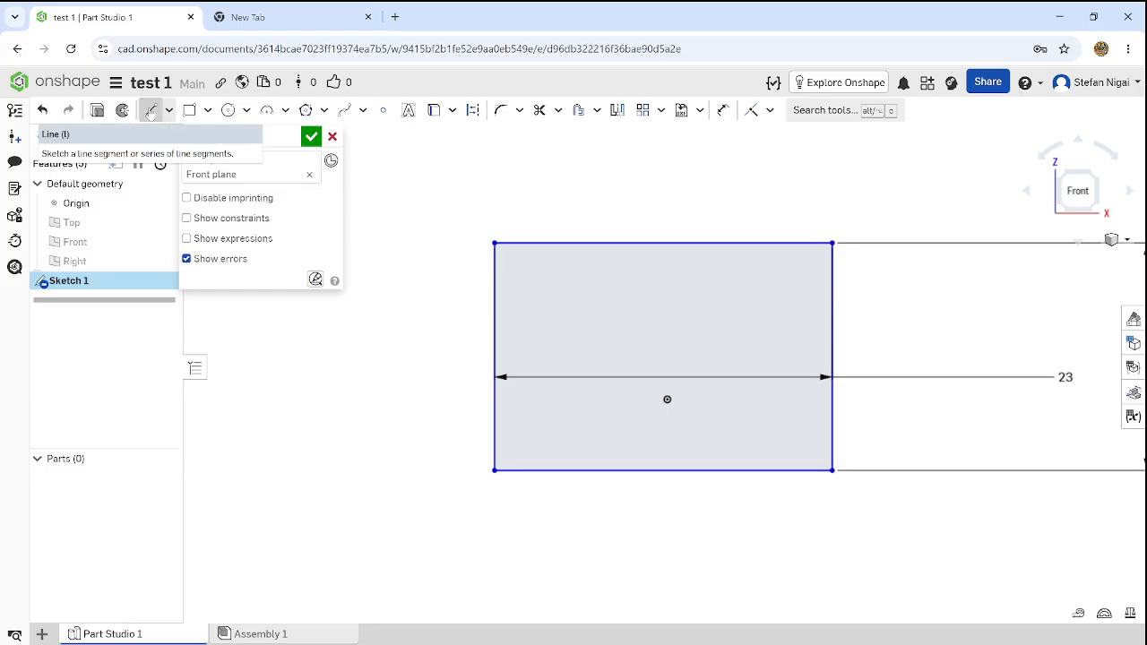
{"action": "left_click", "coordinate": [151, 110]}
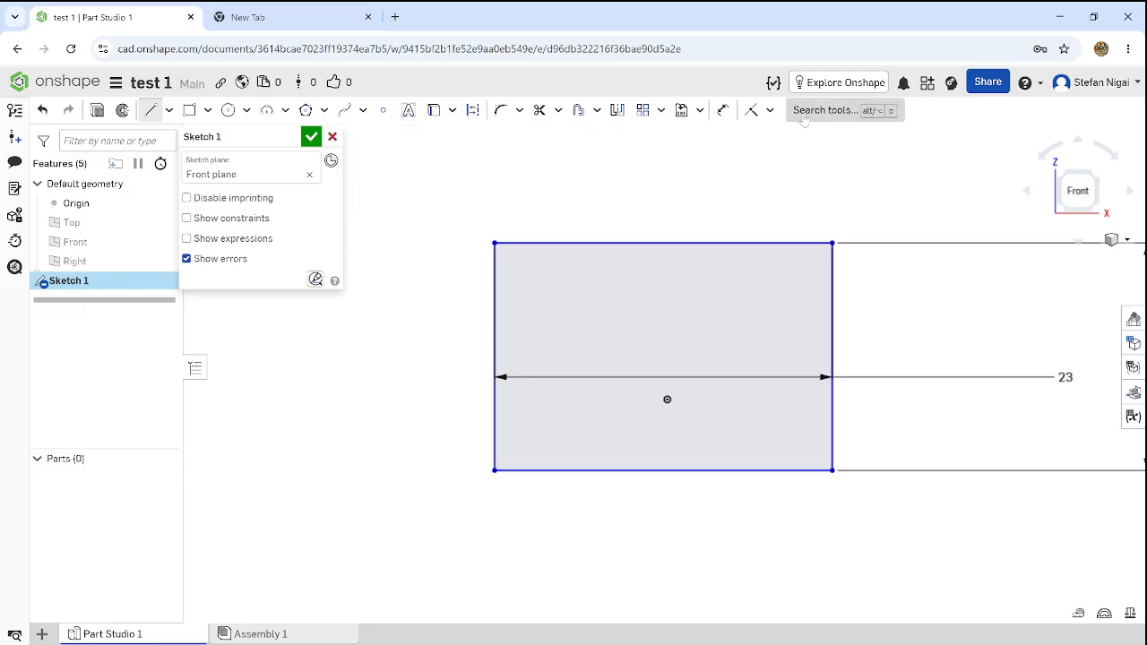
{"action": "left_click", "coordinate": [466, 119]}
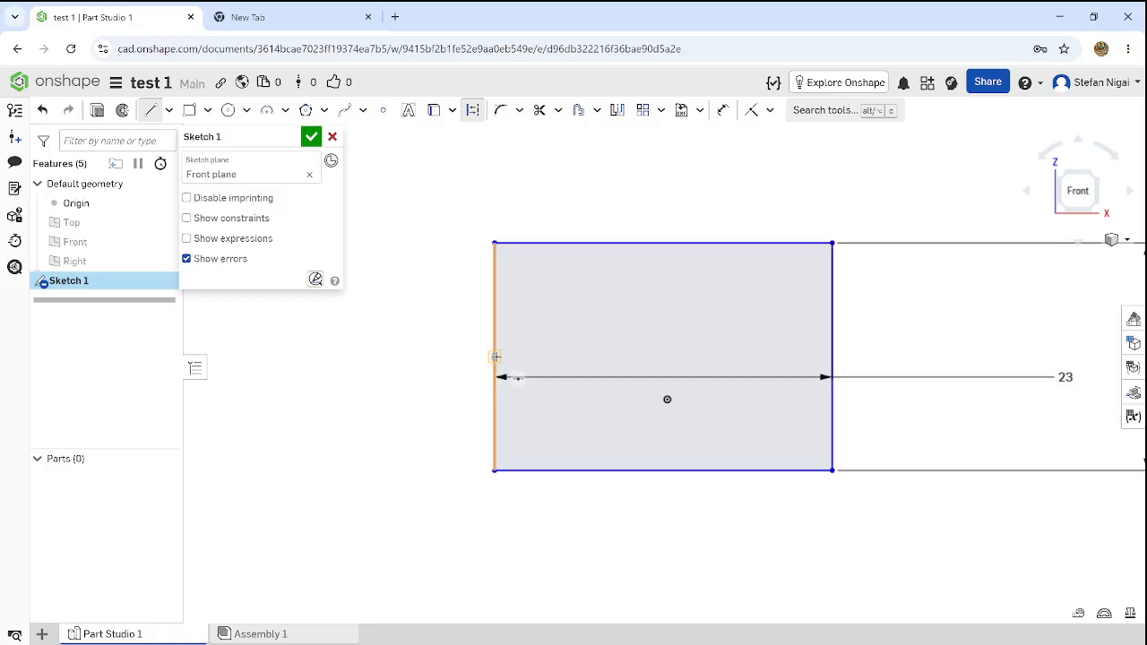
{"action": "left_click", "coordinate": [496, 357]}
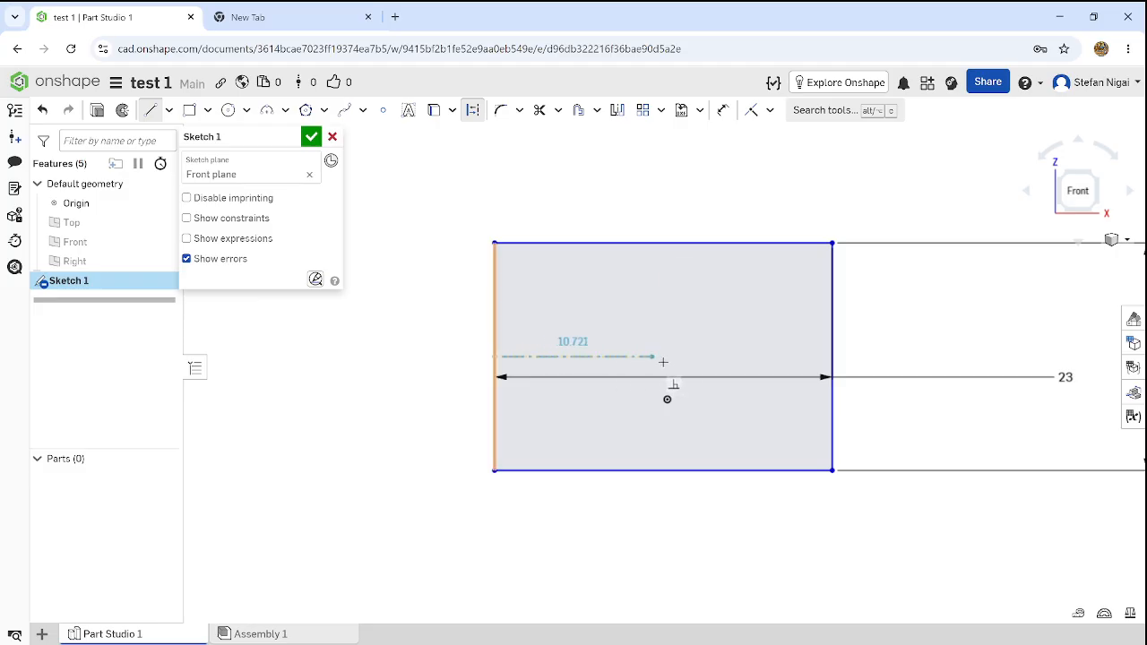
{"action": "left_click", "coordinate": [831, 357]}
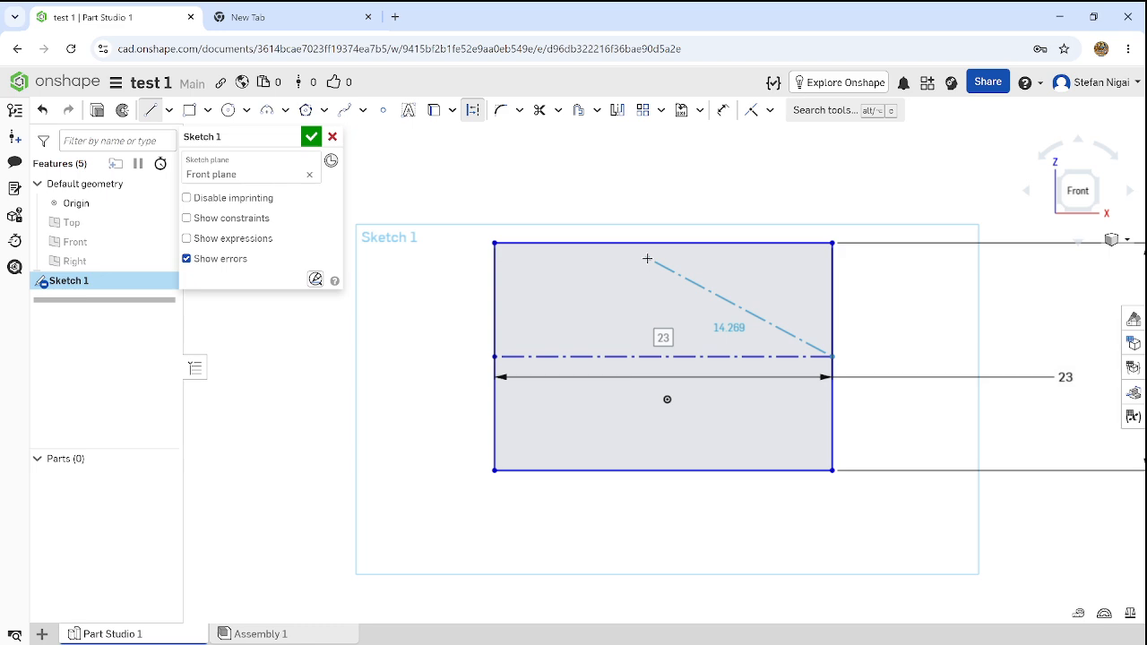
{"action": "key", "text": "Escape"}
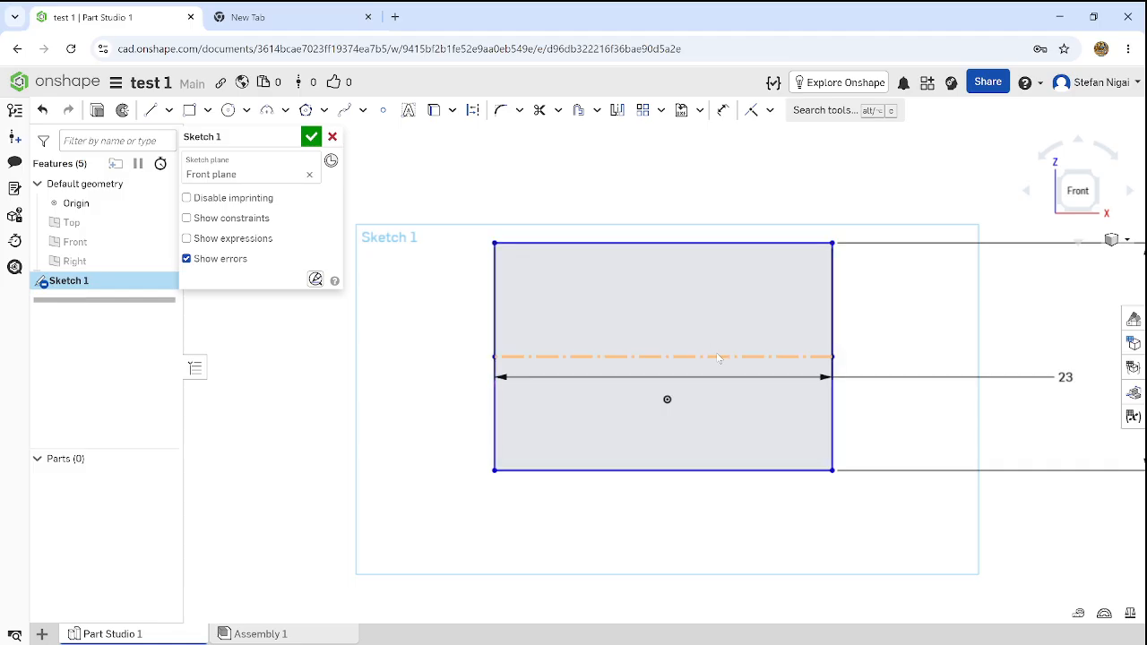
{"action": "left_click", "coordinate": [718, 358]}
{"action": "key", "text": "Delete"}
Draw construction lines along both diagonals of the rectangle, corner to corner.
{"action": "left_click", "coordinate": [148, 109]}
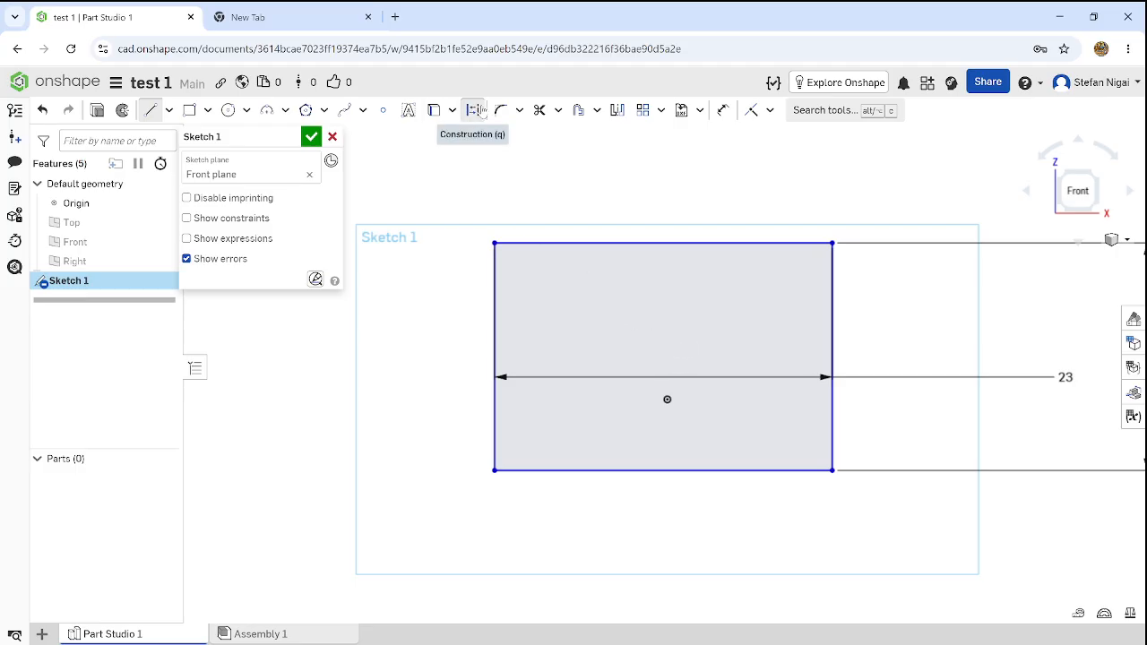
{"action": "left_click", "coordinate": [472, 111]}
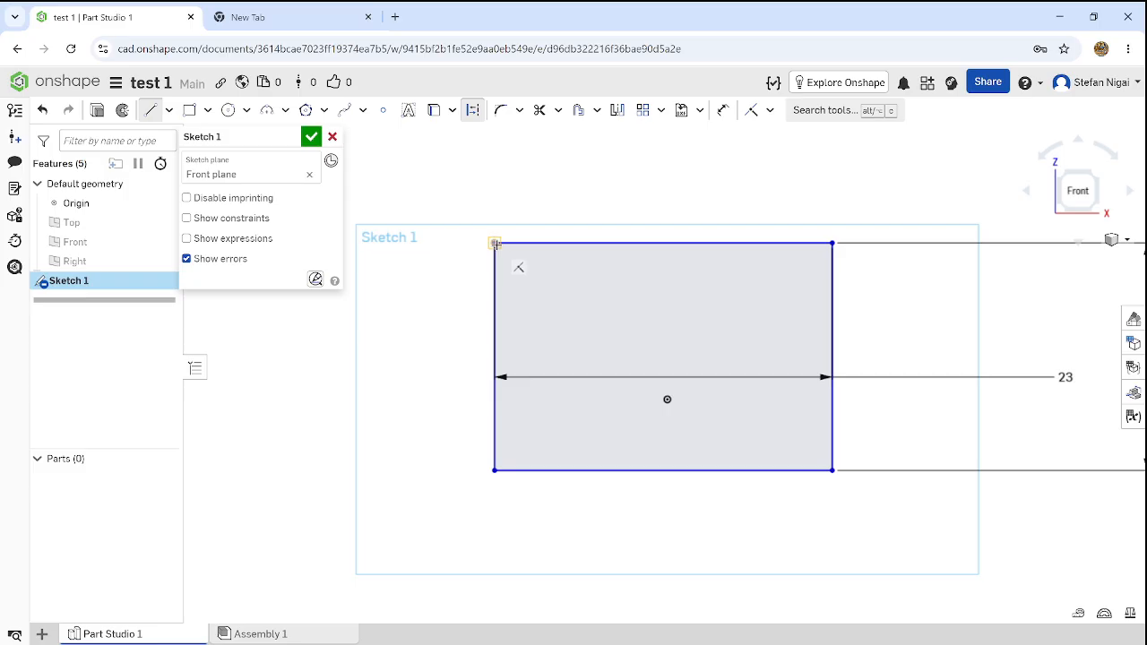
{"action": "left_click", "coordinate": [495, 243]}
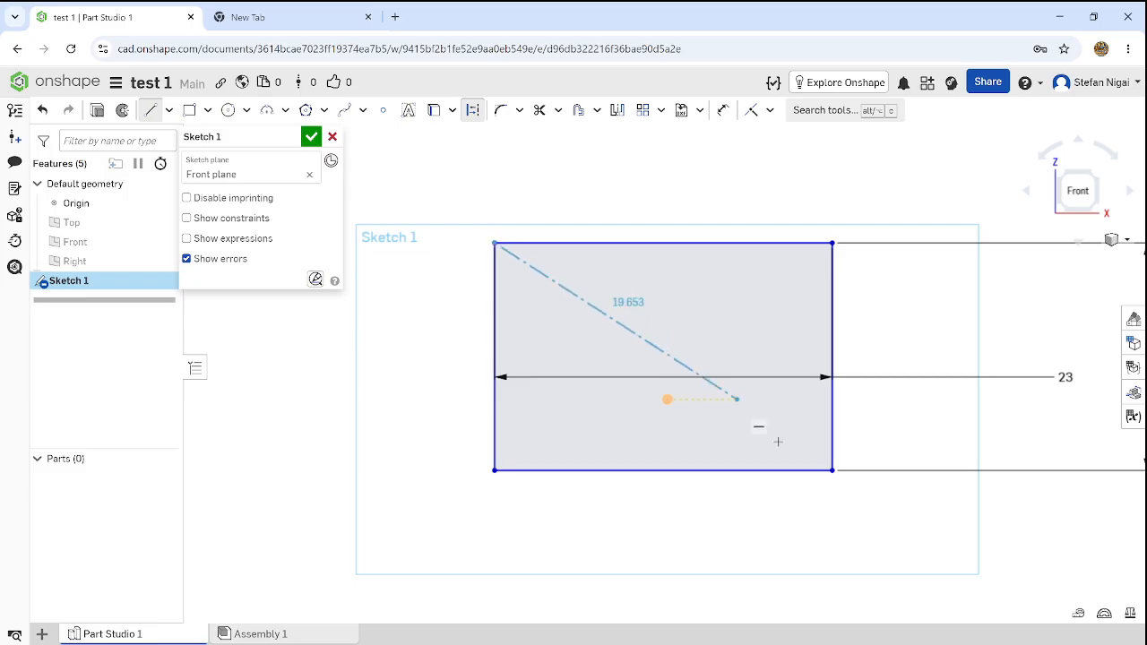
{"action": "left_click", "coordinate": [833, 468]}
{"action": "left_click", "coordinate": [833, 243]}
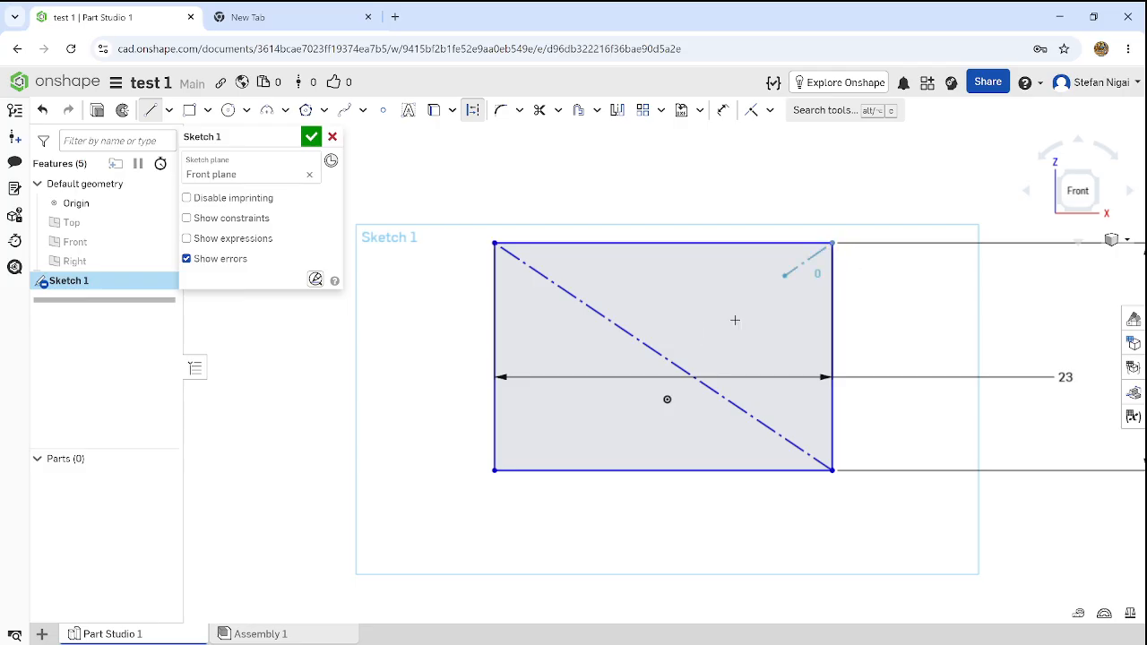
{"action": "left_click", "coordinate": [495, 470]}
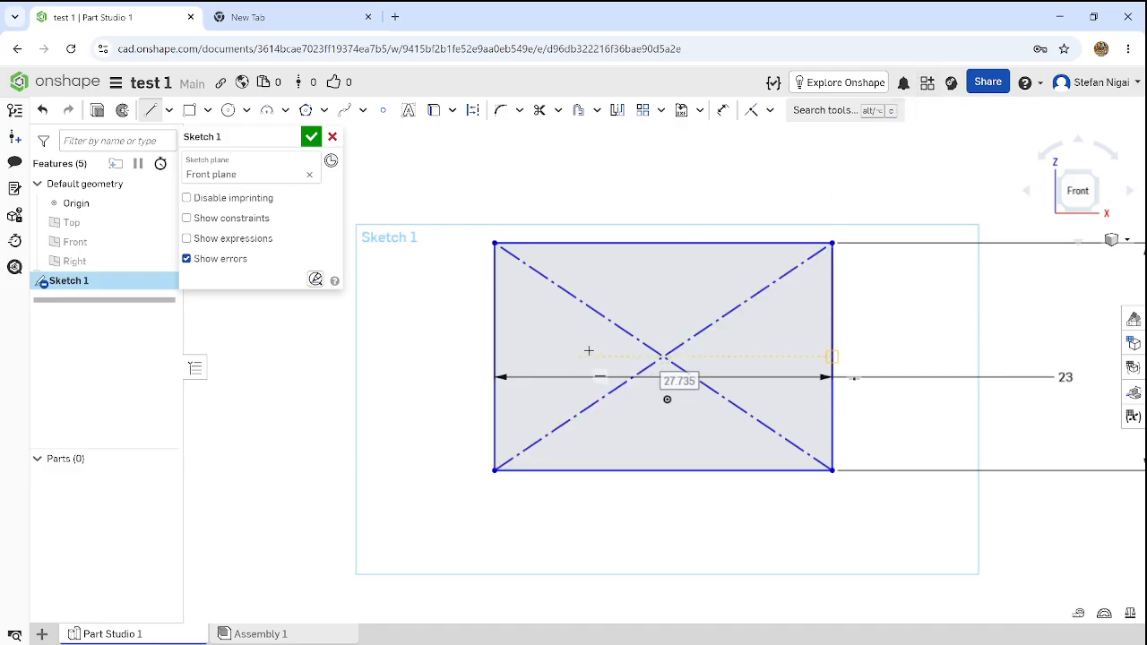
{"action": "left_click", "coordinate": [664, 355]}
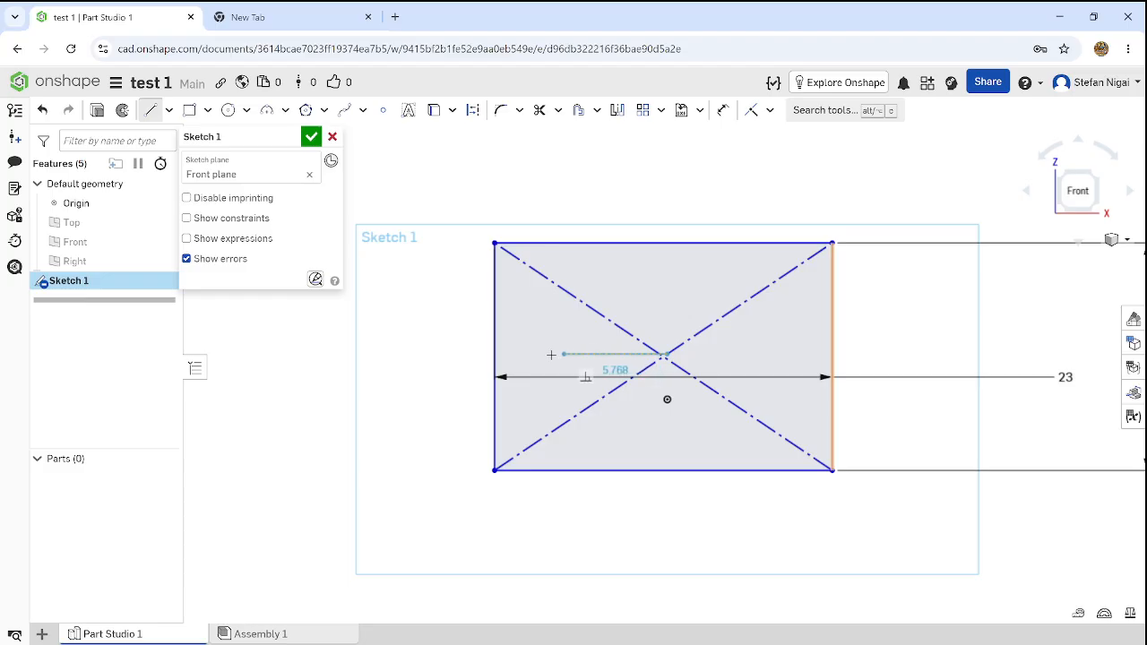
{"action": "key", "text": "Escape"}
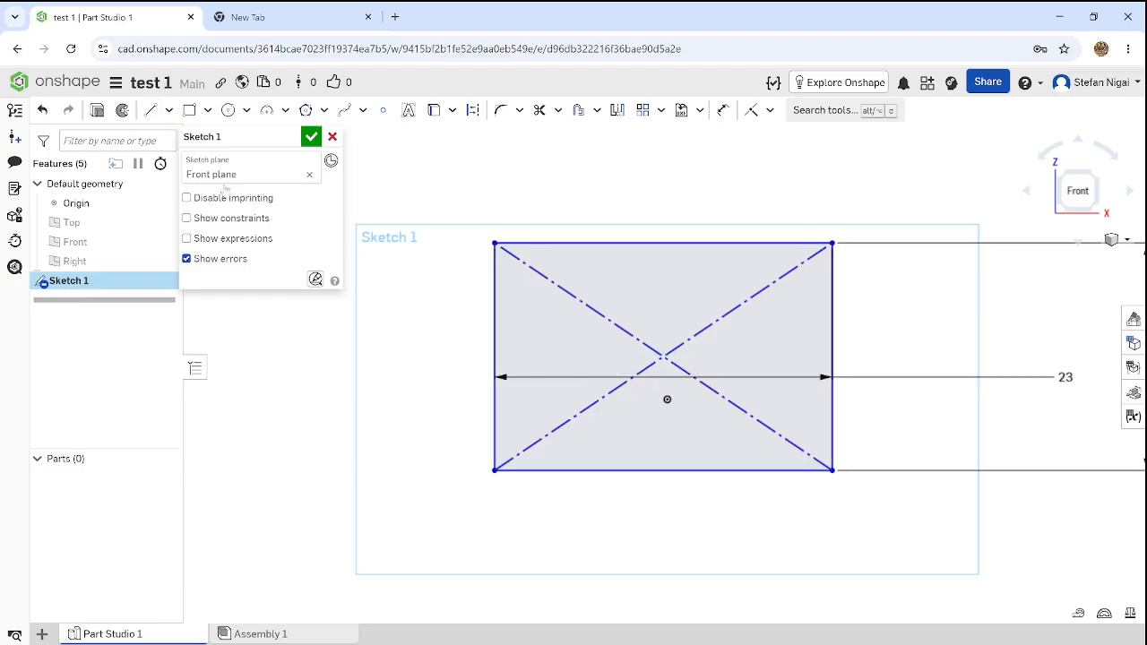
Draw a horizontal construction line through the rectangle's centre, joining the midpoints of its two vertical sides.
{"action": "left_click", "coordinate": [150, 109]}
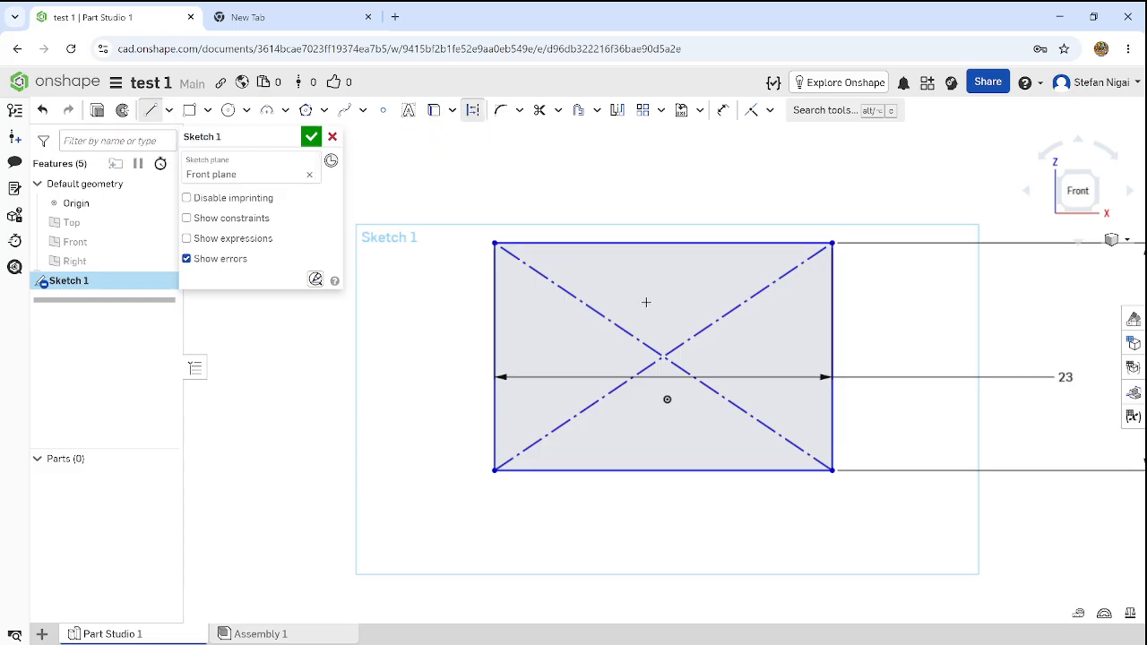
{"action": "left_click", "coordinate": [493, 357]}
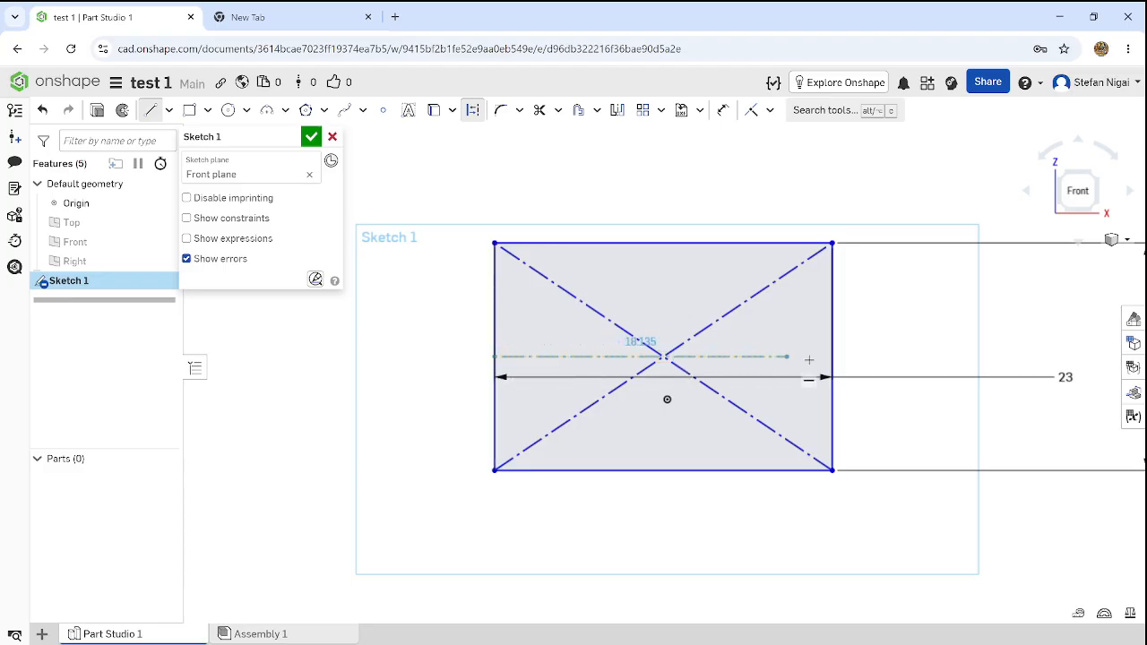
{"action": "left_click", "coordinate": [834, 357]}
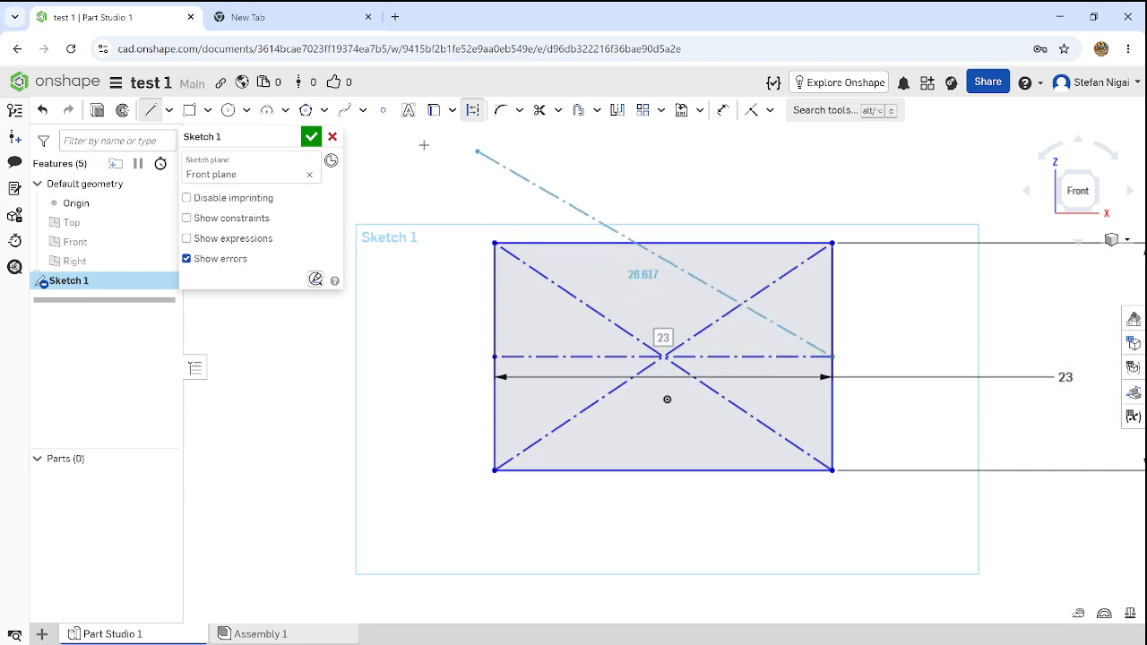
Draw a solid line over the horizontal construction line to split the rectangle in half, and finish the sketch.
{"action": "left_click", "coordinate": [472, 110]}
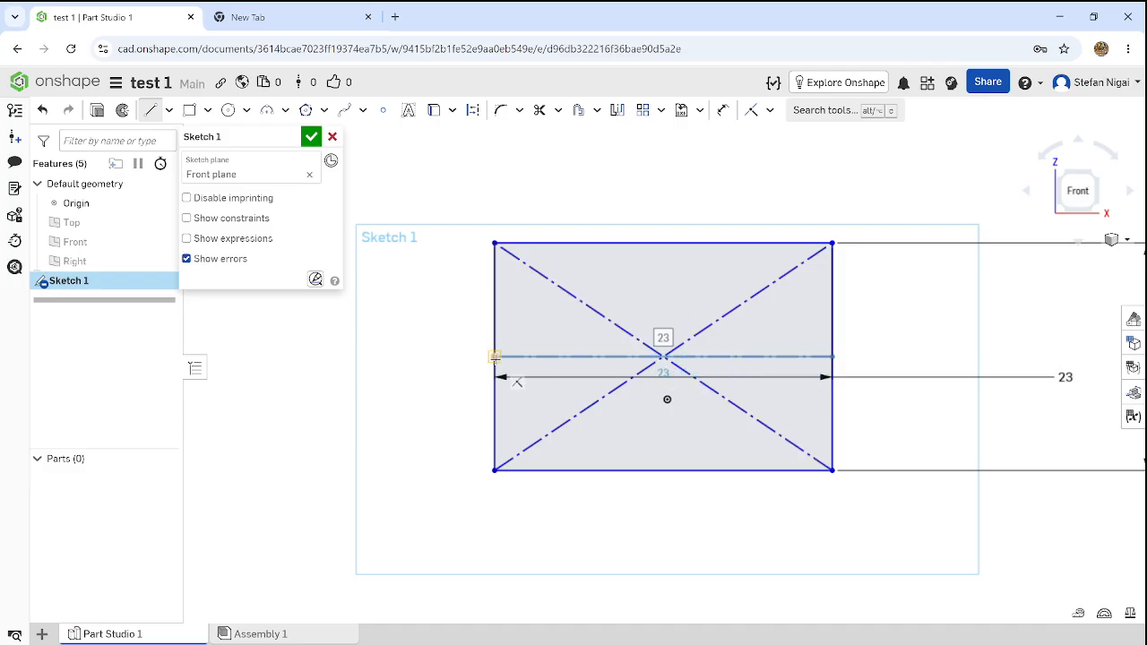
{"action": "left_click", "coordinate": [494, 357]}
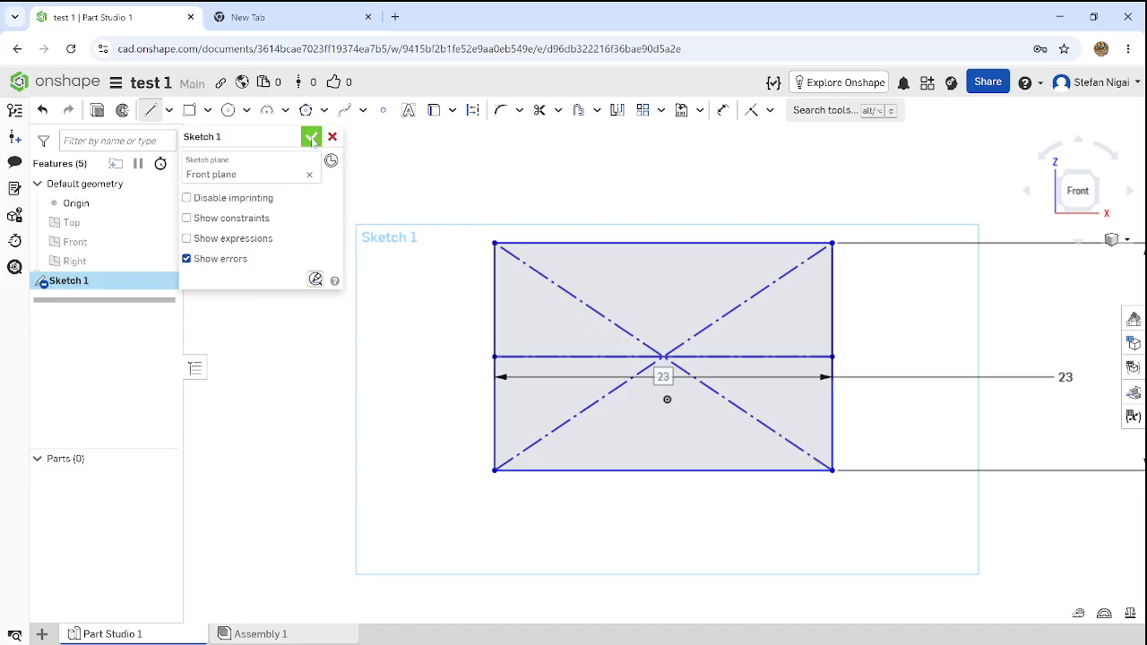
{"action": "left_click", "coordinate": [311, 137]}
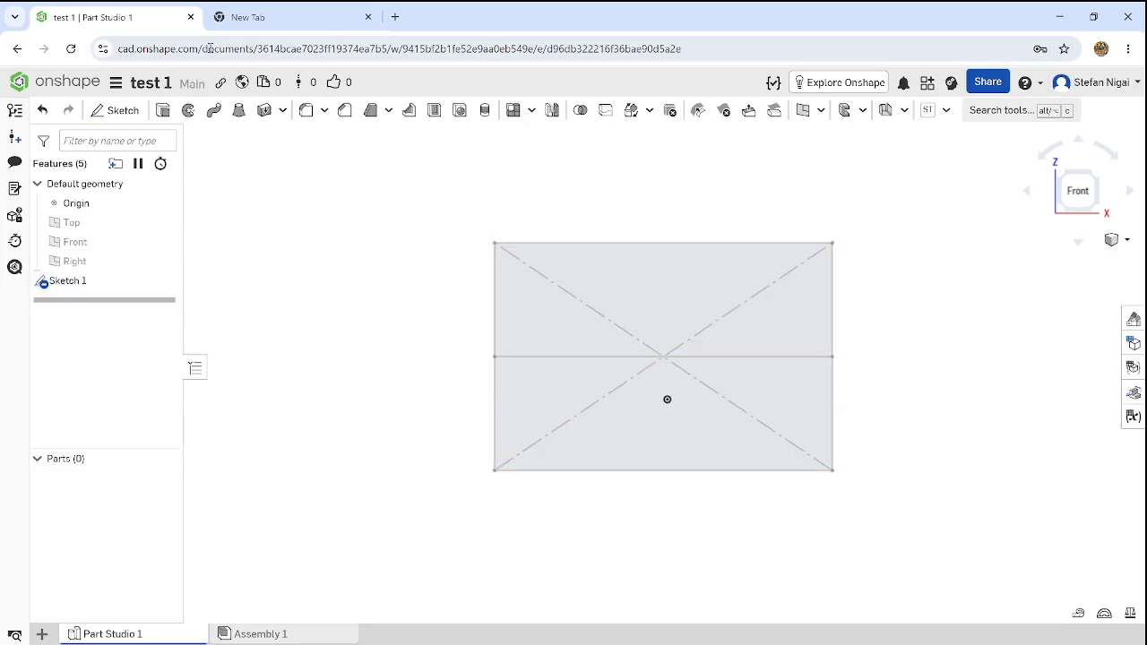
{"action": "left_click", "coordinate": [162, 111]}
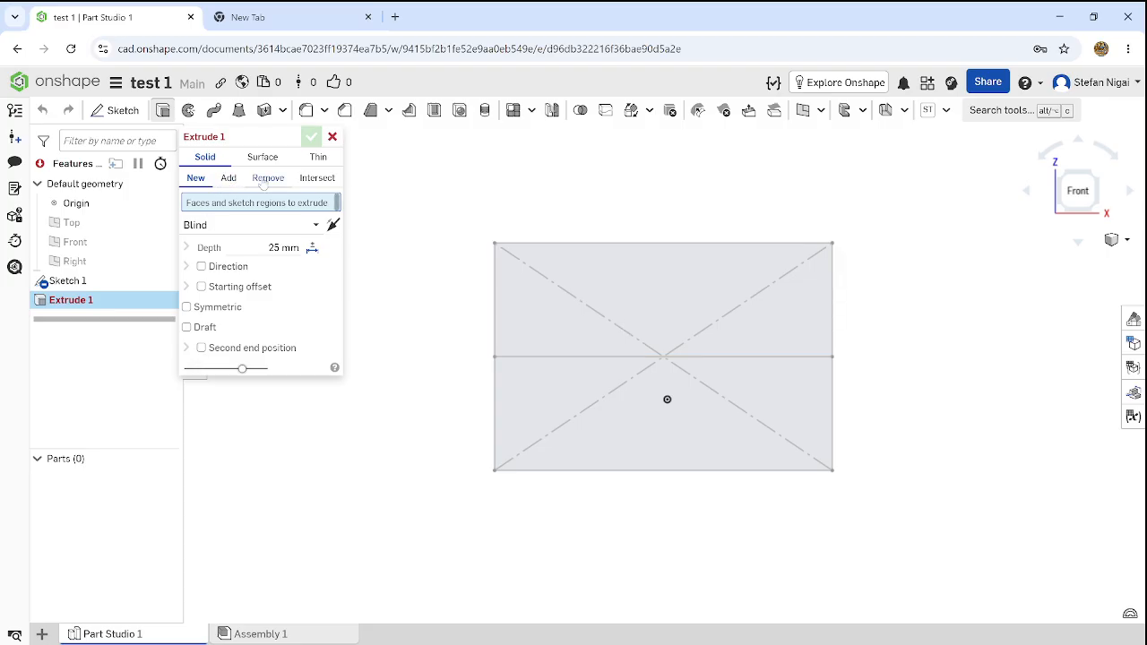
{"action": "left_click", "coordinate": [262, 179]}
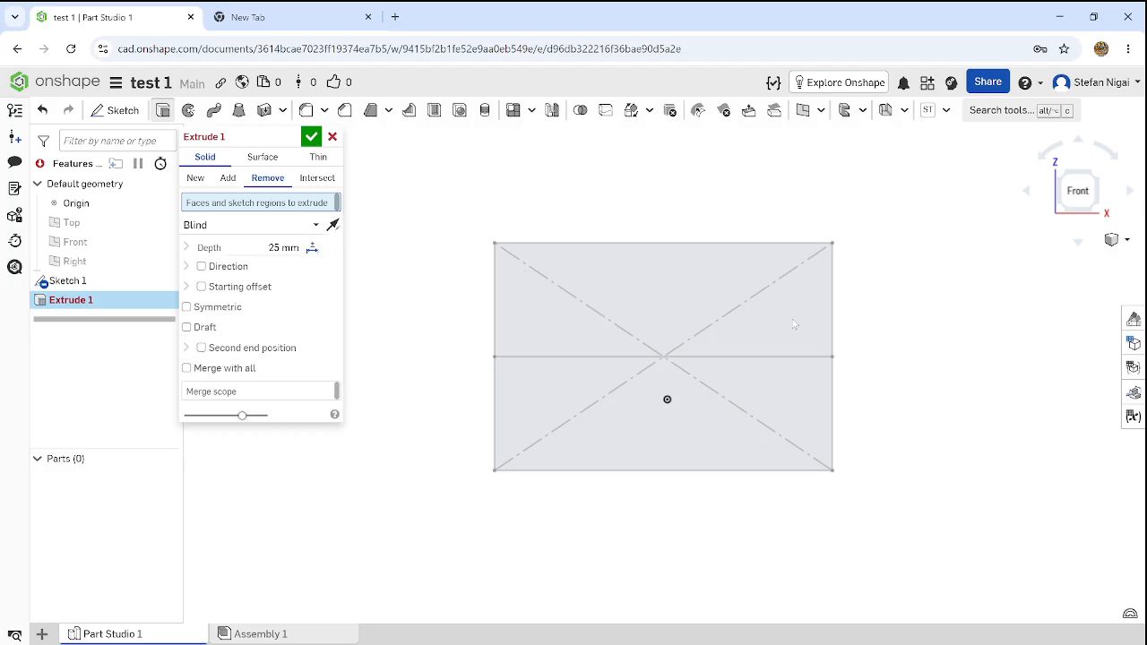
{"action": "left_click", "coordinate": [730, 303]}
{"action": "right_click_drag", "start_coordinate": [937, 338], "coordinate": [861, 347]}
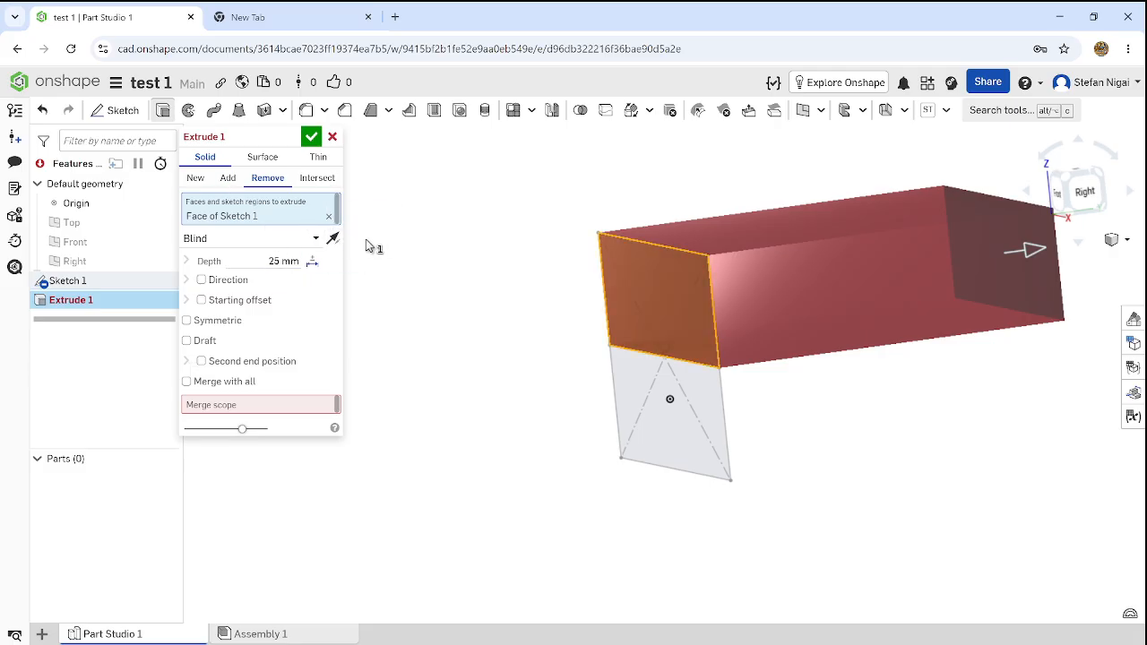
{"action": "left_click", "coordinate": [333, 239]}
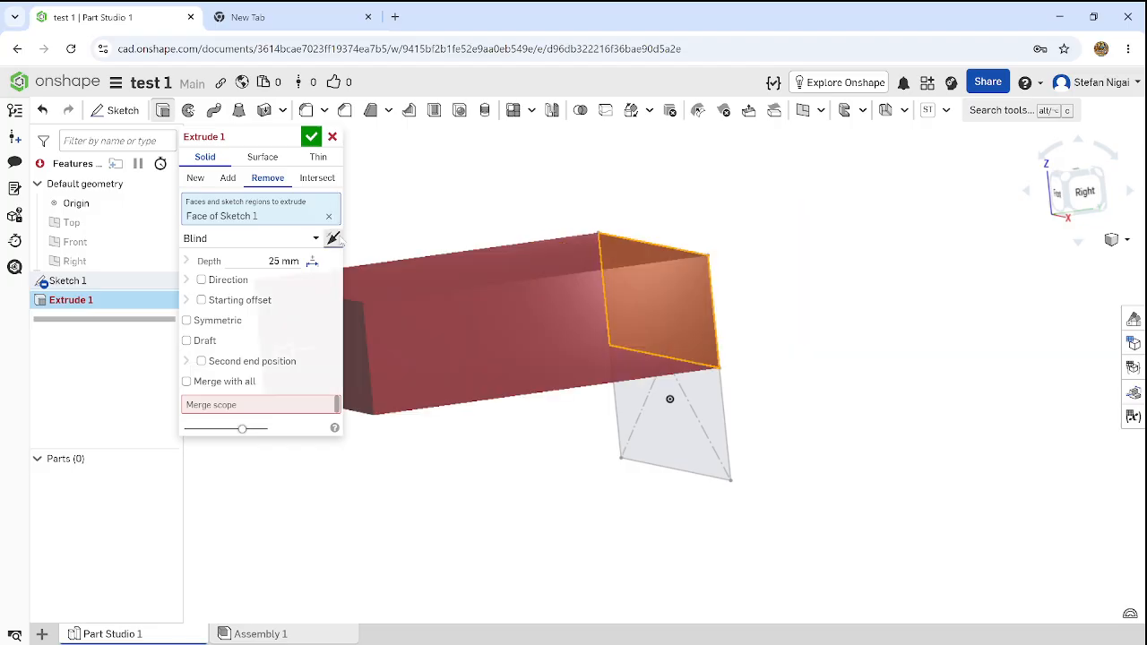
{"action": "left_click", "coordinate": [333, 137]}
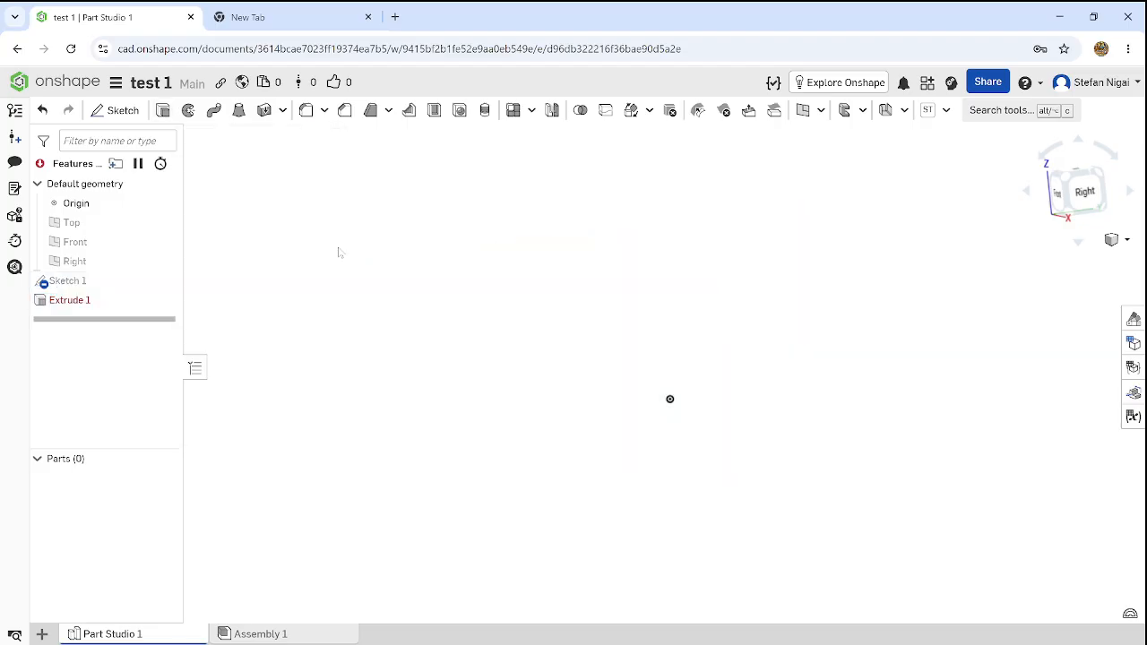
Begin a new solid extrusion with both halves of the rectangle, and drop the upper half from the selection.
{"action": "right_click_drag", "start_coordinate": [720, 370], "coordinate": [761, 374]}
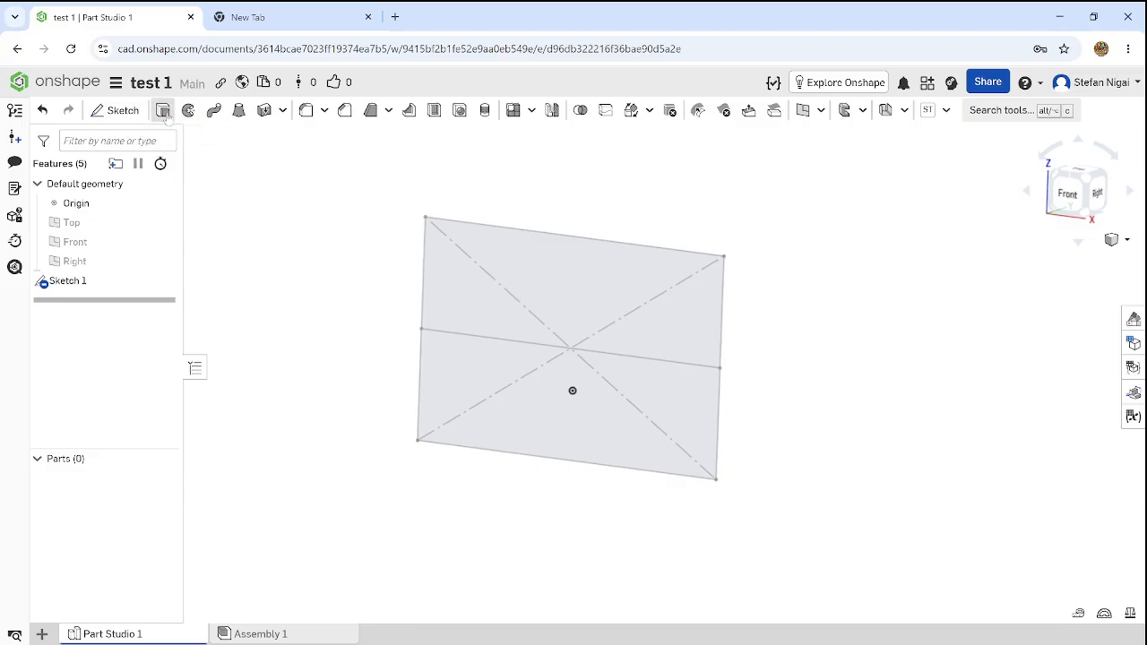
{"action": "left_click", "coordinate": [163, 110]}
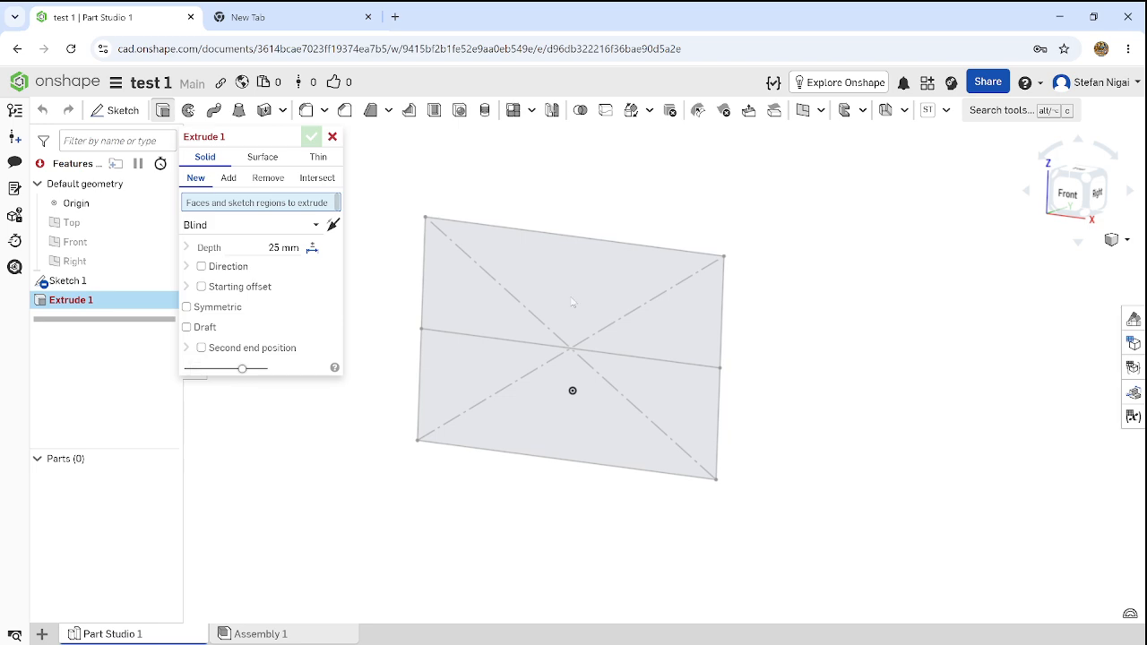
{"action": "left_click", "coordinate": [611, 290]}
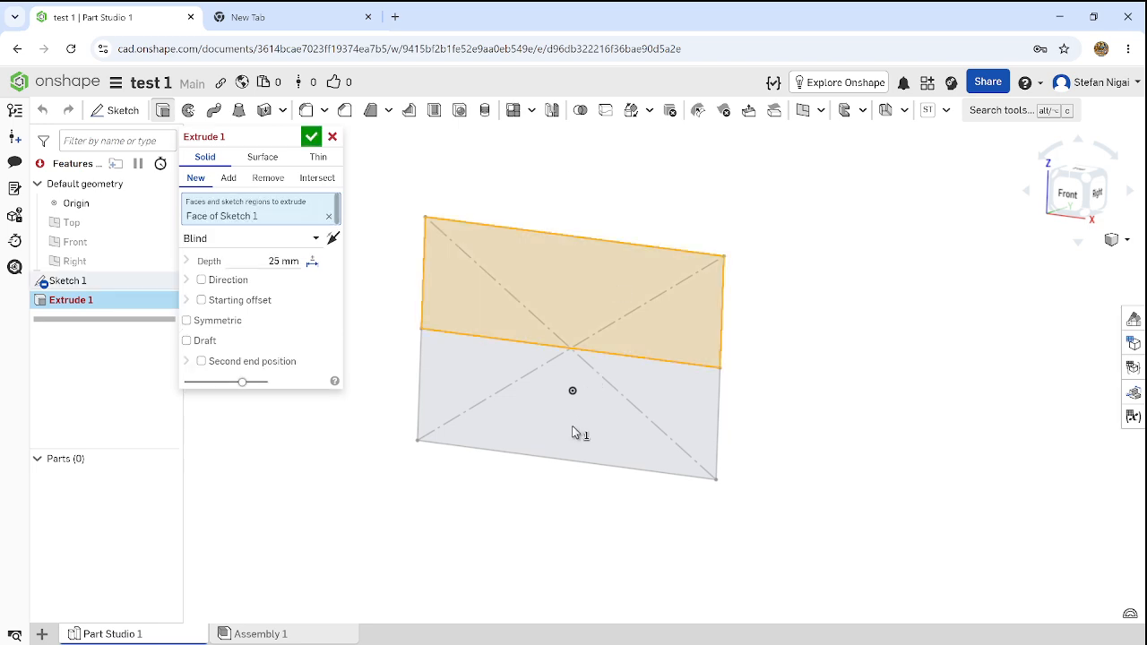
{"action": "left_click", "coordinate": [581, 430]}
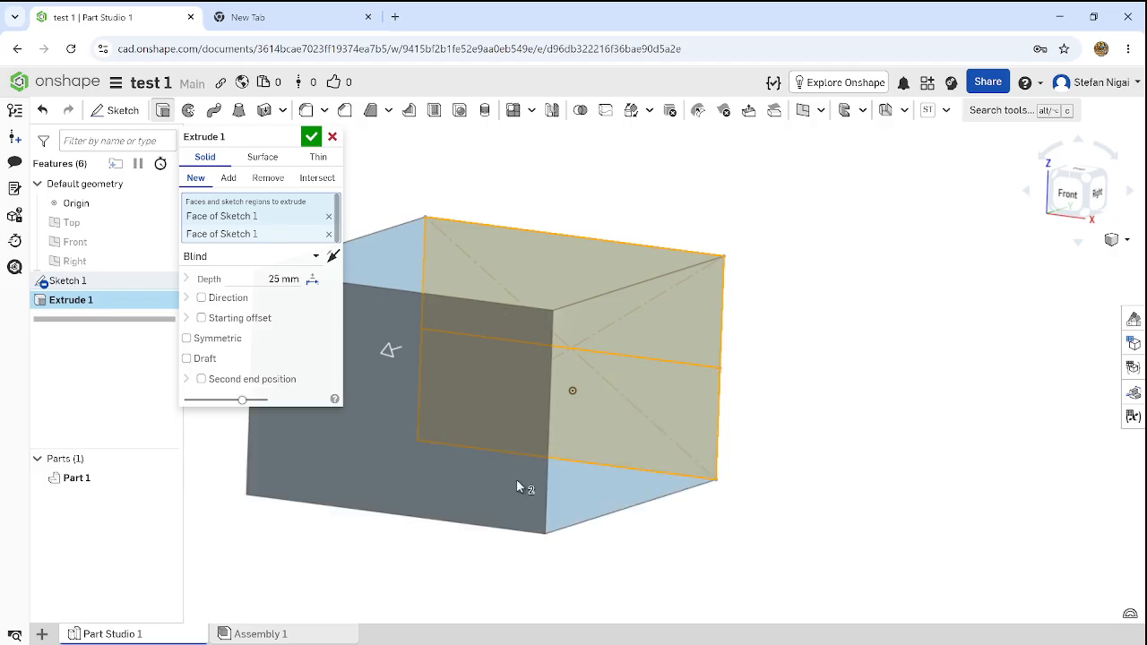
{"action": "key", "text": "shift+1"}
{"action": "right_click_drag", "start_coordinate": [905, 346], "coordinate": [894, 366]}
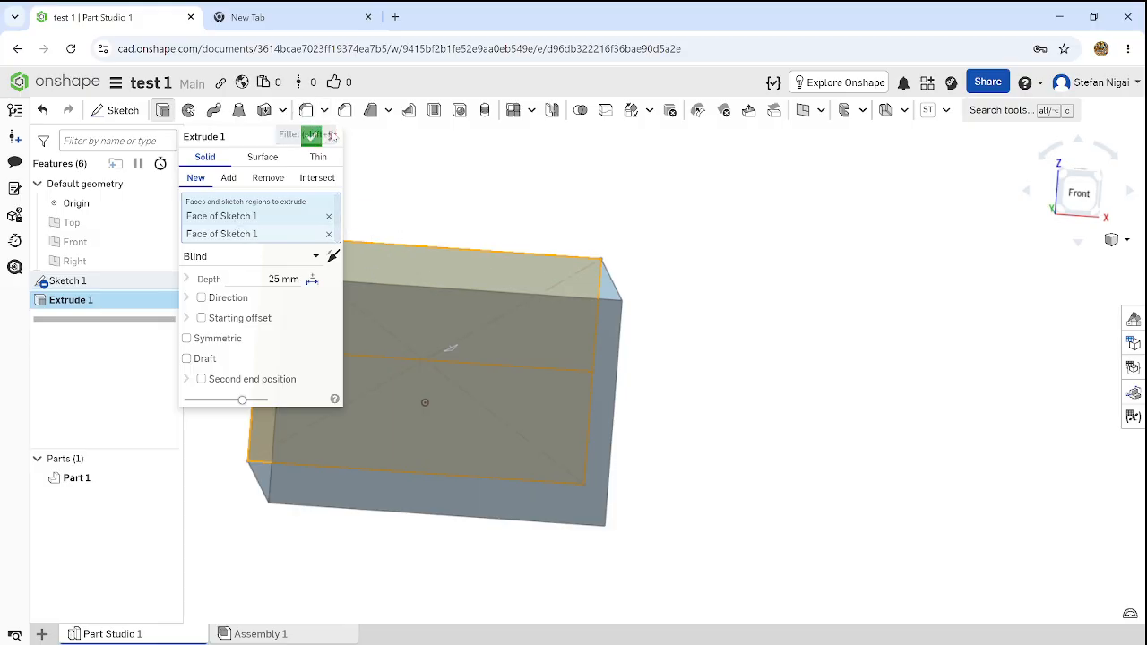
{"action": "left_click", "coordinate": [489, 296]}
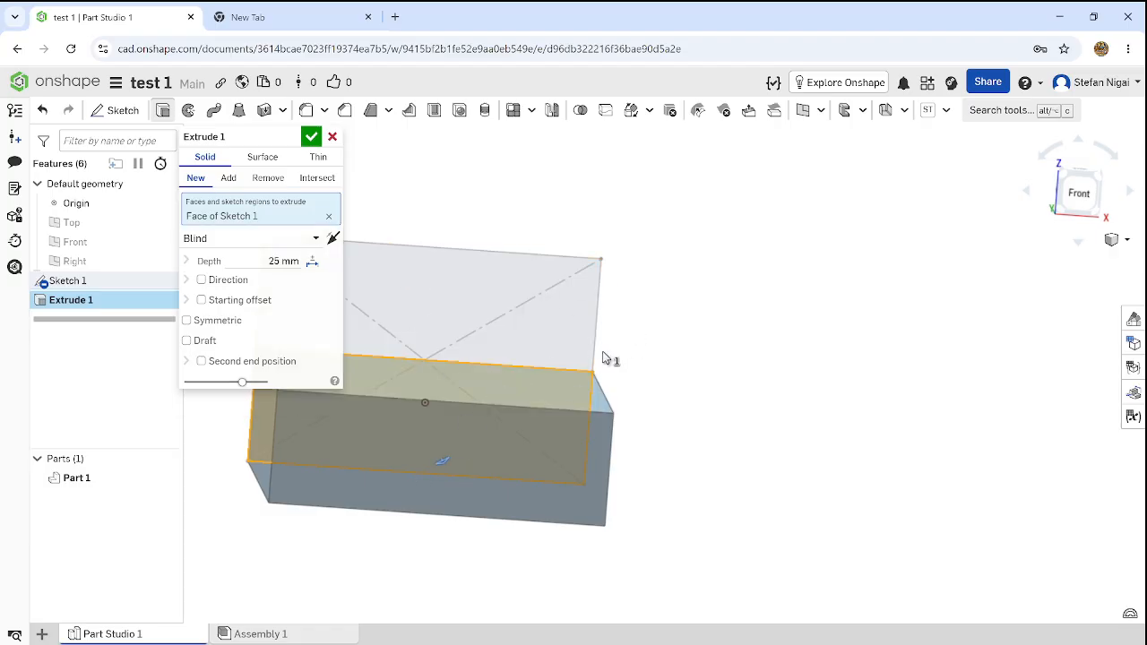
{"action": "right_click_drag", "start_coordinate": [607, 346], "coordinate": [440, 312]}
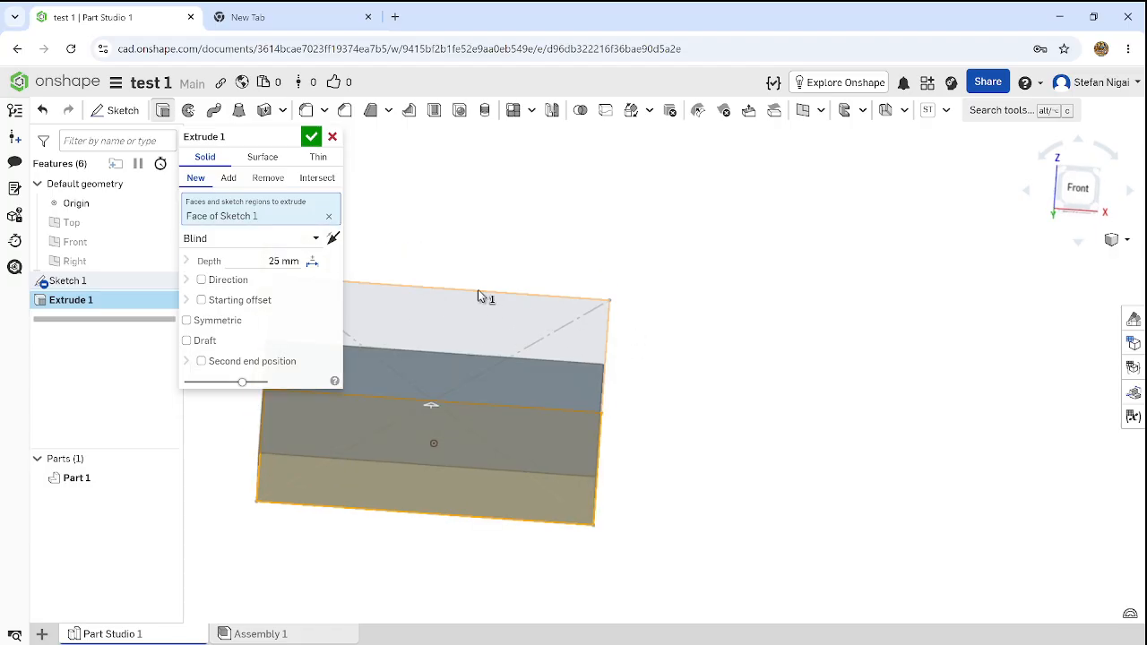
{"action": "right_click_drag", "start_coordinate": [544, 295], "coordinate": [540, 316]}
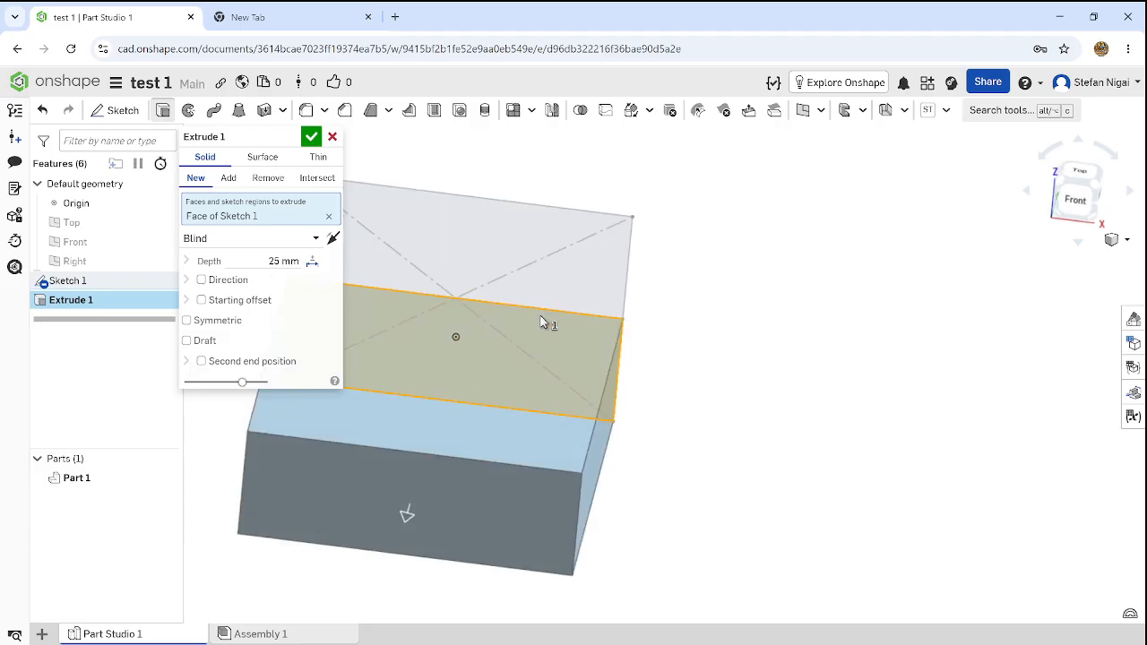
Set the extrusion depth of the rectangle's lower half to 12 mm and accept the extrusion.
{"action": "left_click", "coordinate": [295, 262]}
{"action": "key", "text": "BackSpace"}
{"action": "type", "text": "12"}
{"action": "key", "text": "Return"}
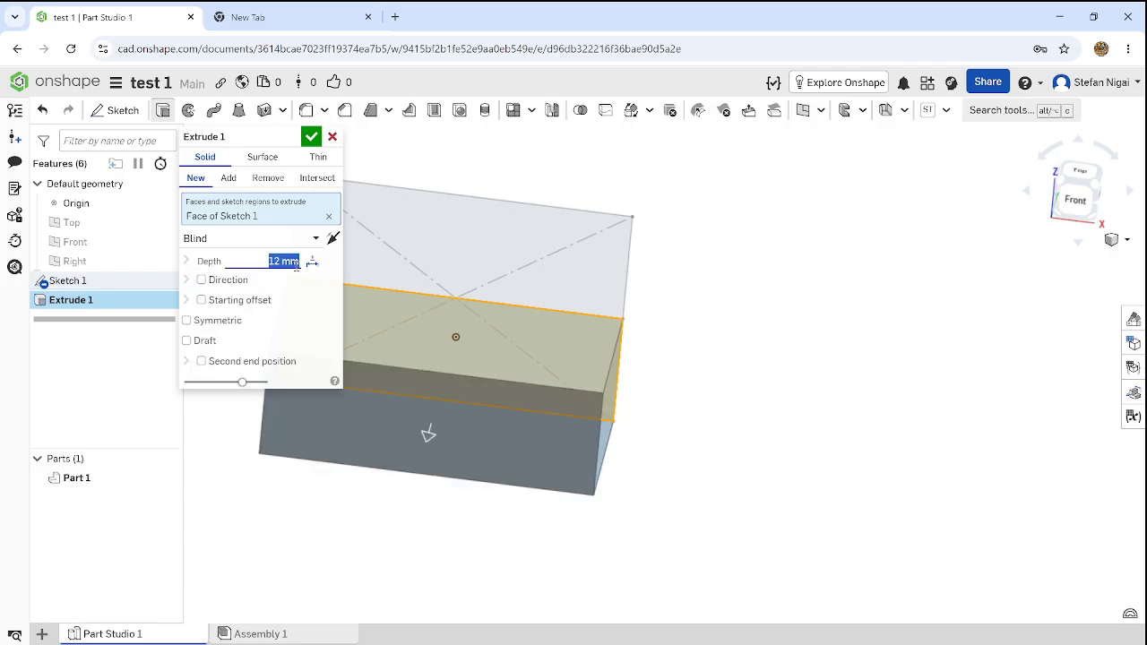
{"action": "left_click", "coordinate": [316, 139]}
Start a sketch on the block's front face and place a text box covering most of that face.
{"action": "right_click_drag", "start_coordinate": [413, 383], "coordinate": [424, 435]}
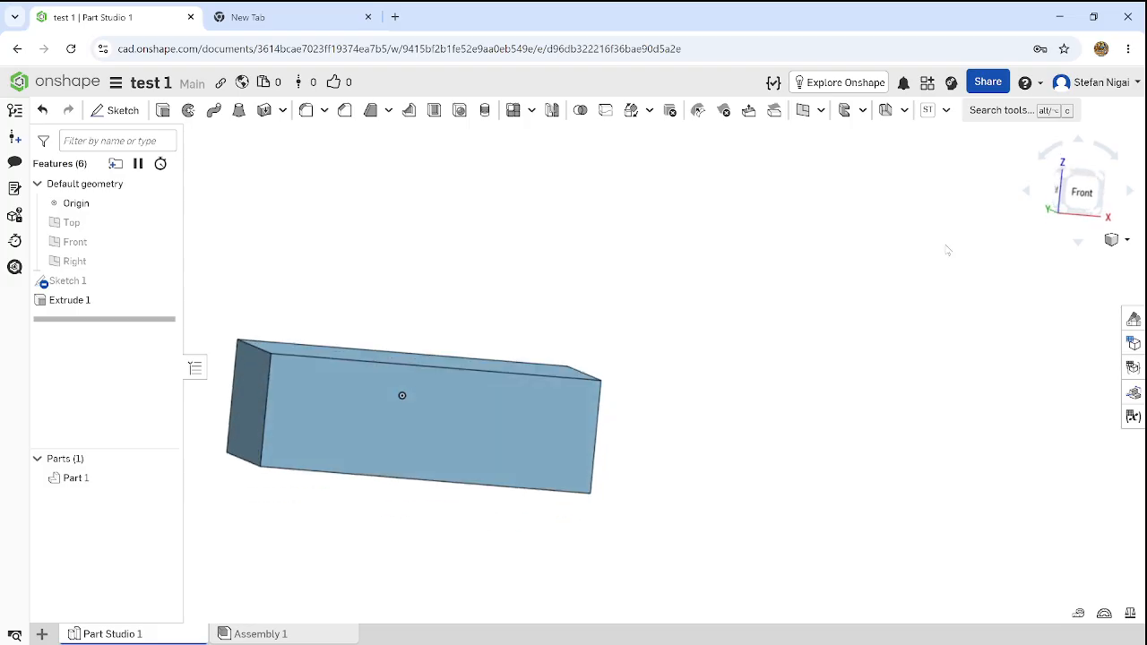
{"action": "left_click", "coordinate": [1080, 197]}
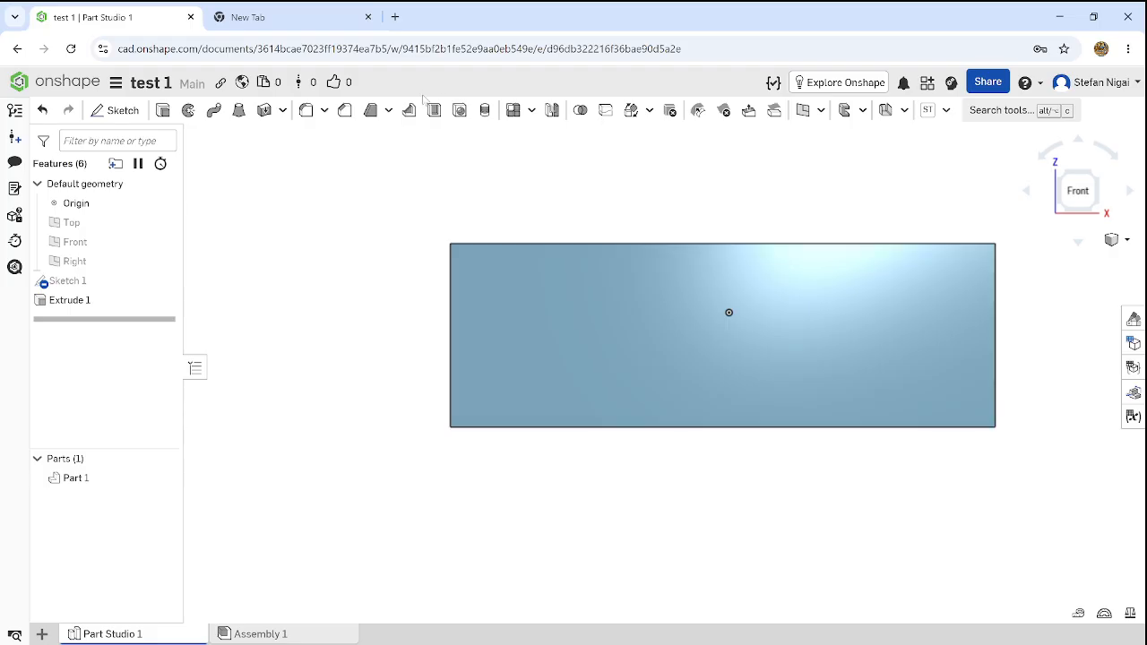
{"action": "left_click", "coordinate": [96, 111]}
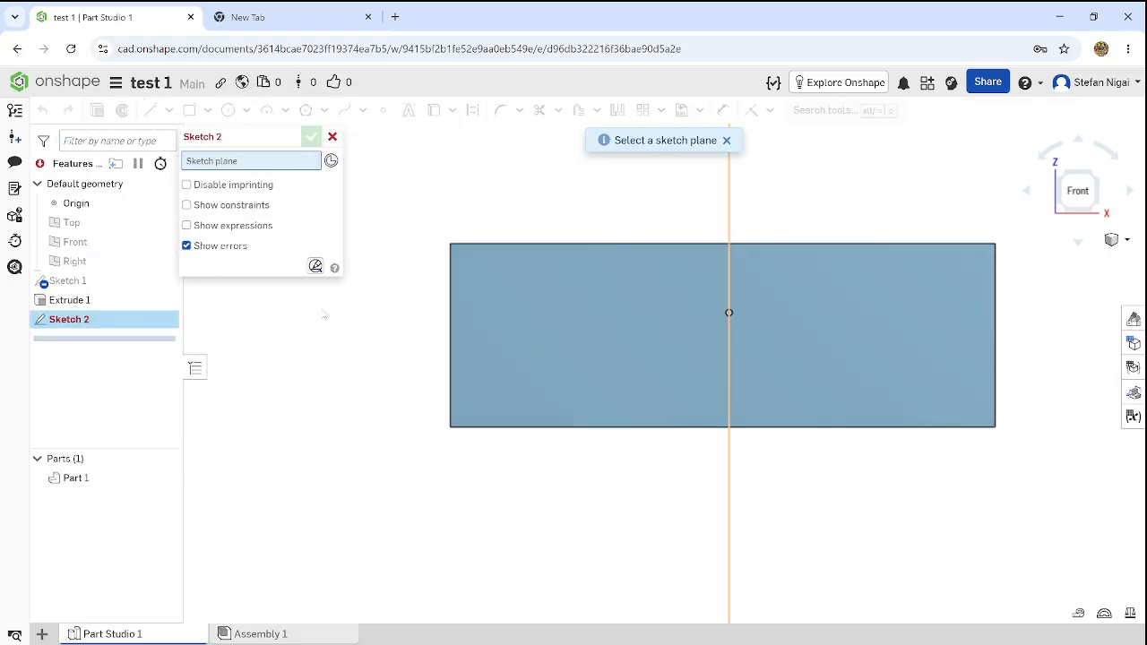
{"action": "left_click", "coordinate": [603, 361]}
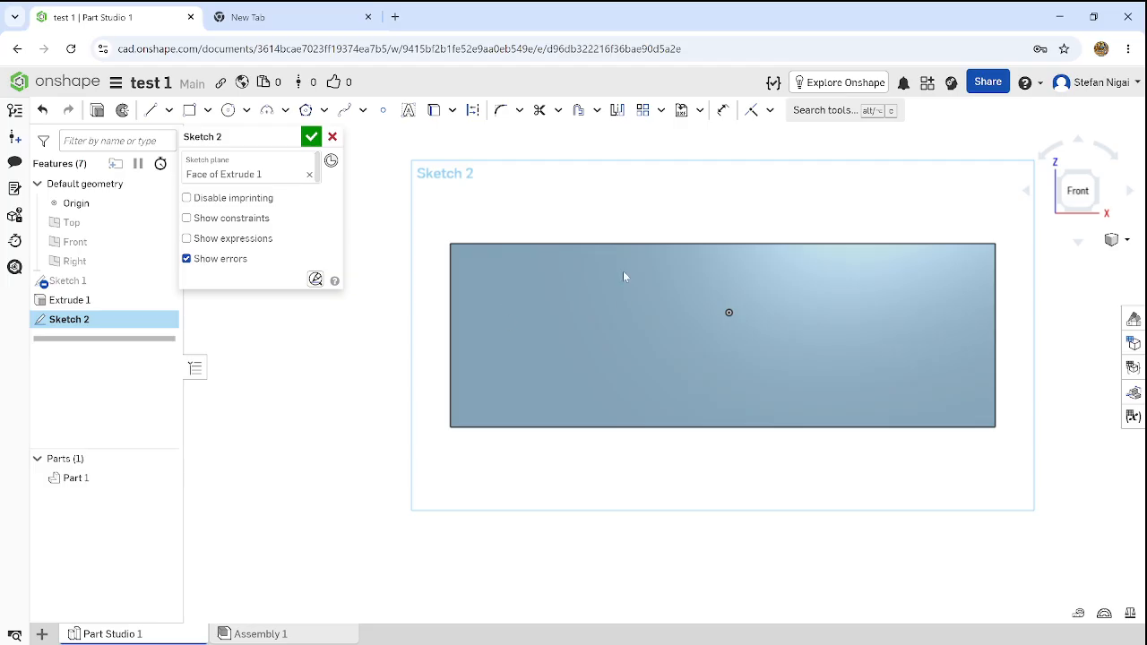
{"action": "left_click", "coordinate": [408, 110]}
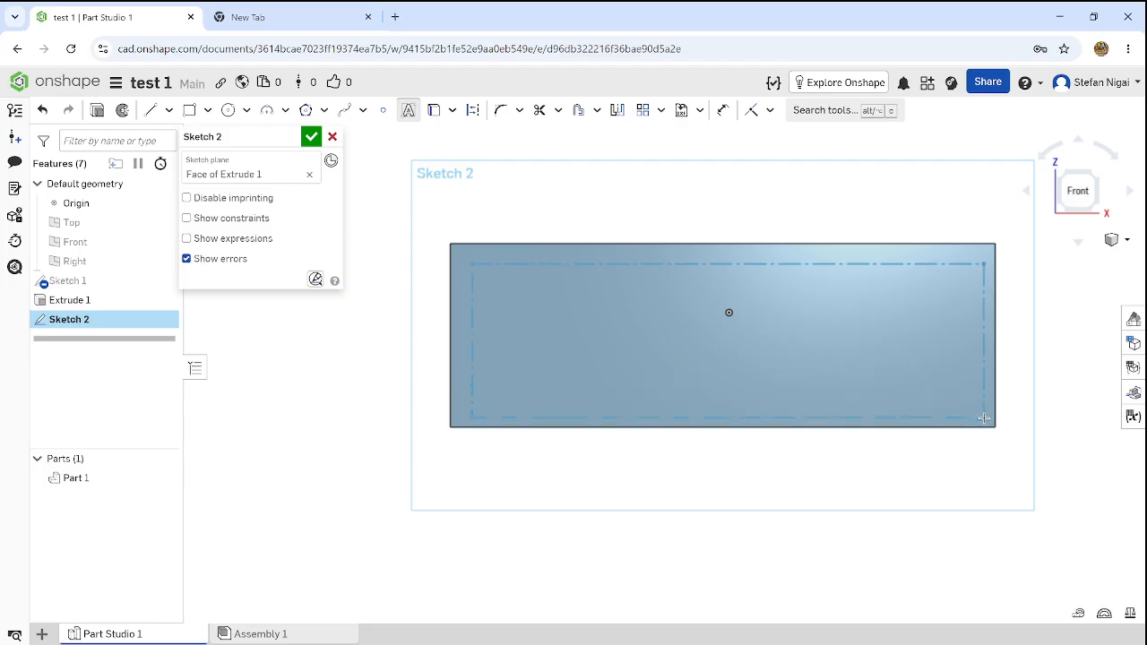
{"action": "left_click", "coordinate": [984, 418]}
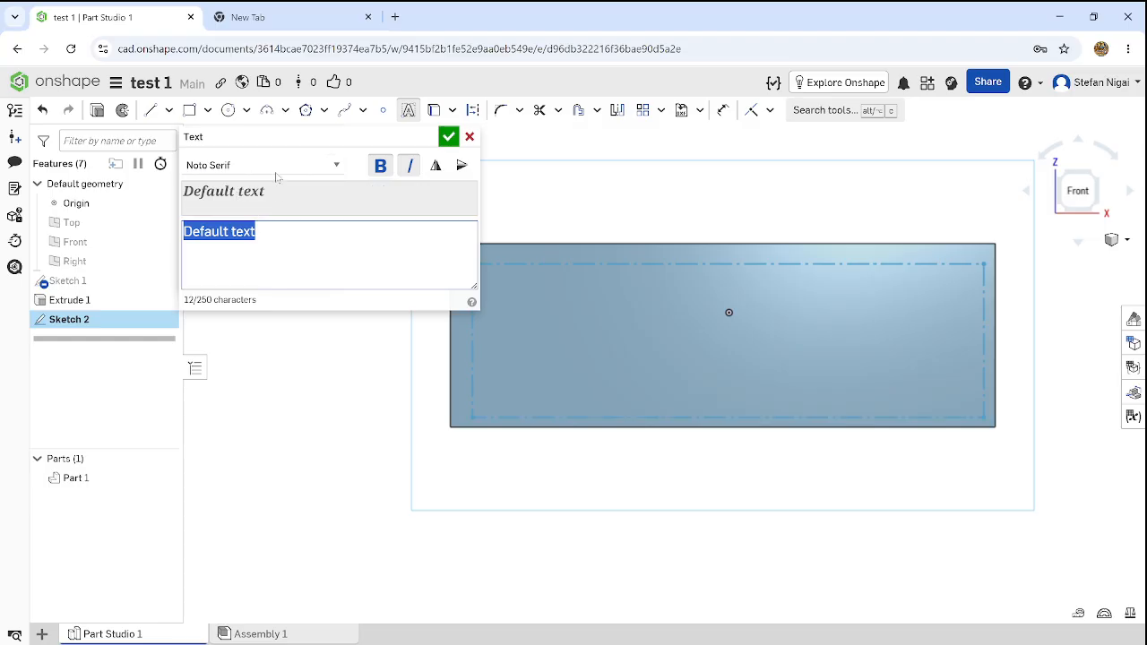
Replace the default text with "Subscibe" and accept the text.
{"action": "left_click", "coordinate": [338, 169]}
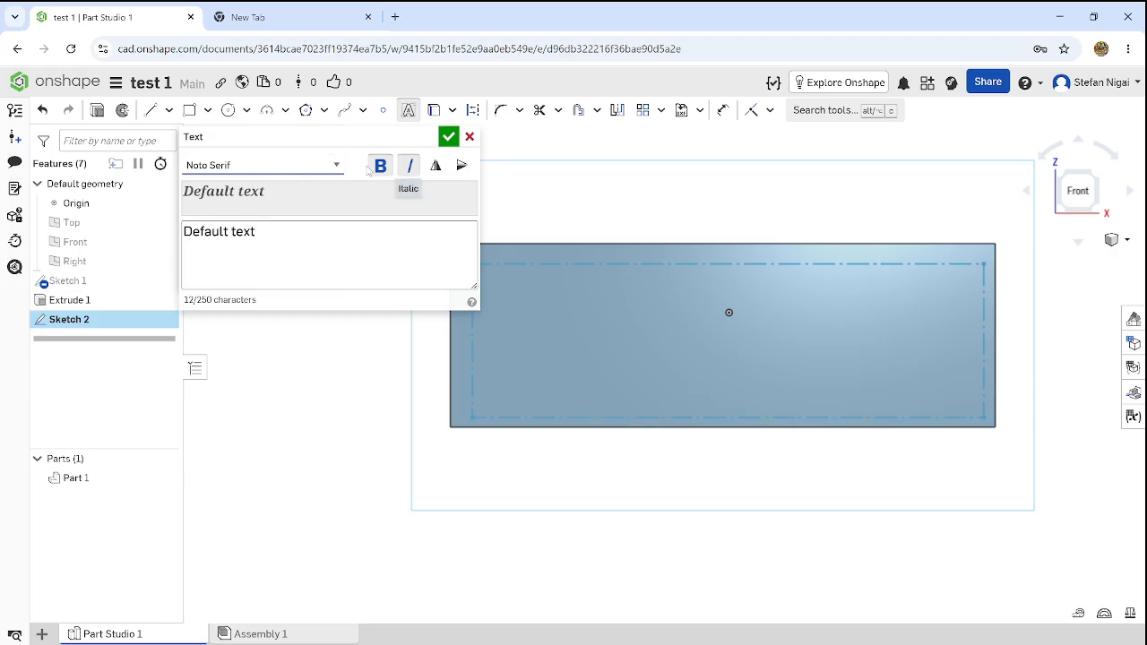
{"action": "left_click", "coordinate": [412, 166]}
{"action": "left_click", "coordinate": [309, 232]}
{"action": "left_click", "coordinate": [309, 234]}
{"action": "key", "text": "BackSpace"}
{"action": "key", "text": "BackSpace"}
{"action": "key", "text": "BackSpace"}
{"action": "key", "text": "BackSpace"}
{"action": "key", "text": "BackSpace"}
{"action": "key", "text": "BackSpace"}
{"action": "key", "text": "BackSpace"}
{"action": "key", "text": "BackSpace"}
{"action": "key", "text": "BackSpace"}
{"action": "key", "text": "BackSpace"}
{"action": "key", "text": "BackSpace"}
{"action": "key", "text": "BackSpace"}
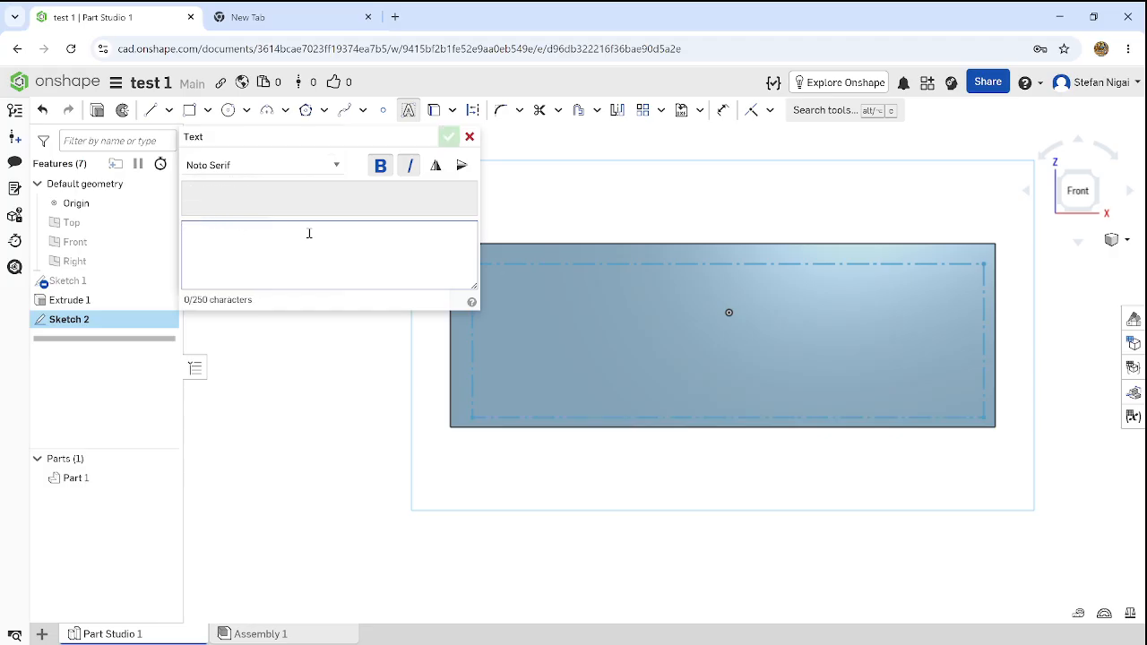
{"action": "type", "text": "Su"}
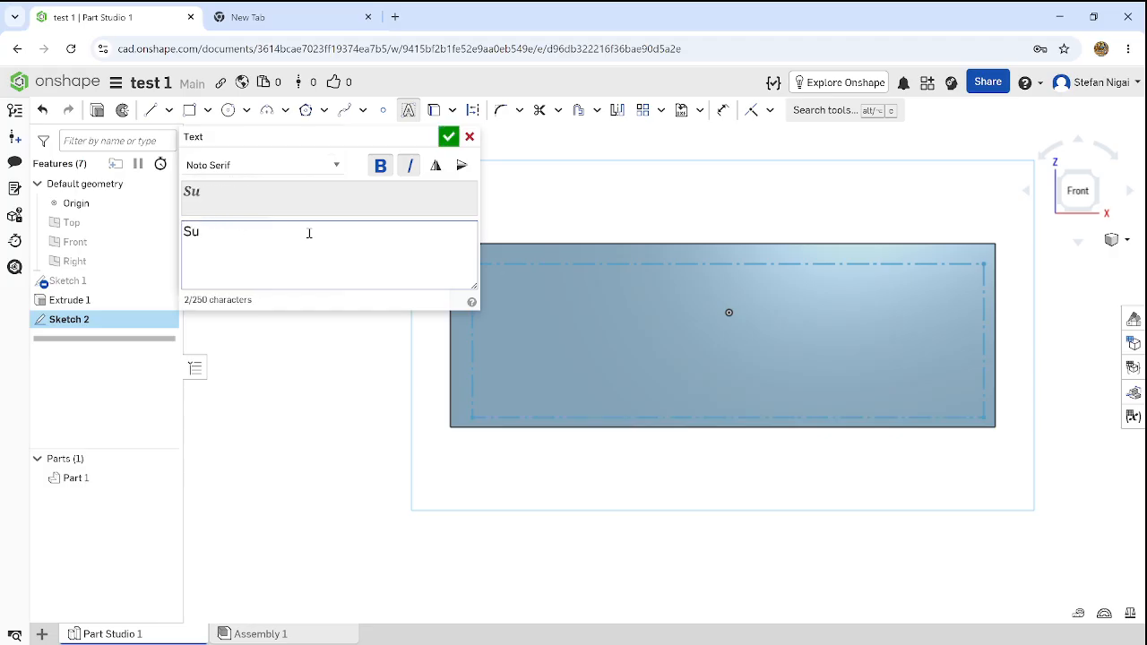
{"action": "type", "text": "bscibe"}
{"action": "left_click", "coordinate": [448, 137]}
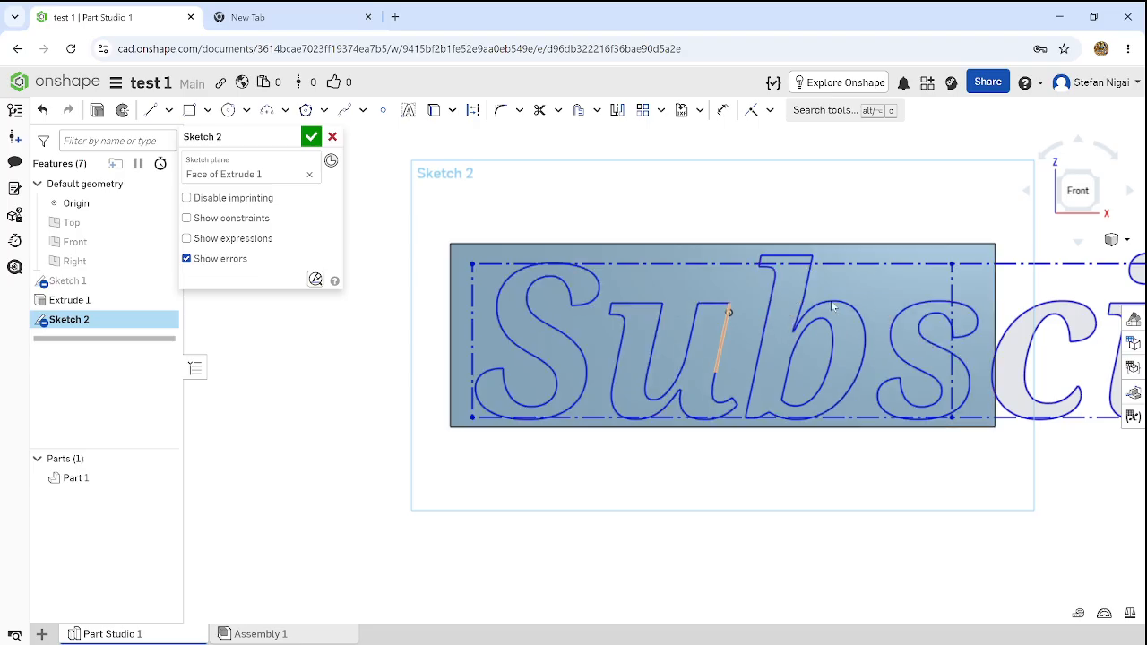
Dimension the overall width of the "Subscibe" text frame and set it to 11 mm.
{"action": "scroll", "coordinate": [833, 306], "scroll_direction": "down", "scroll_amount": 6}
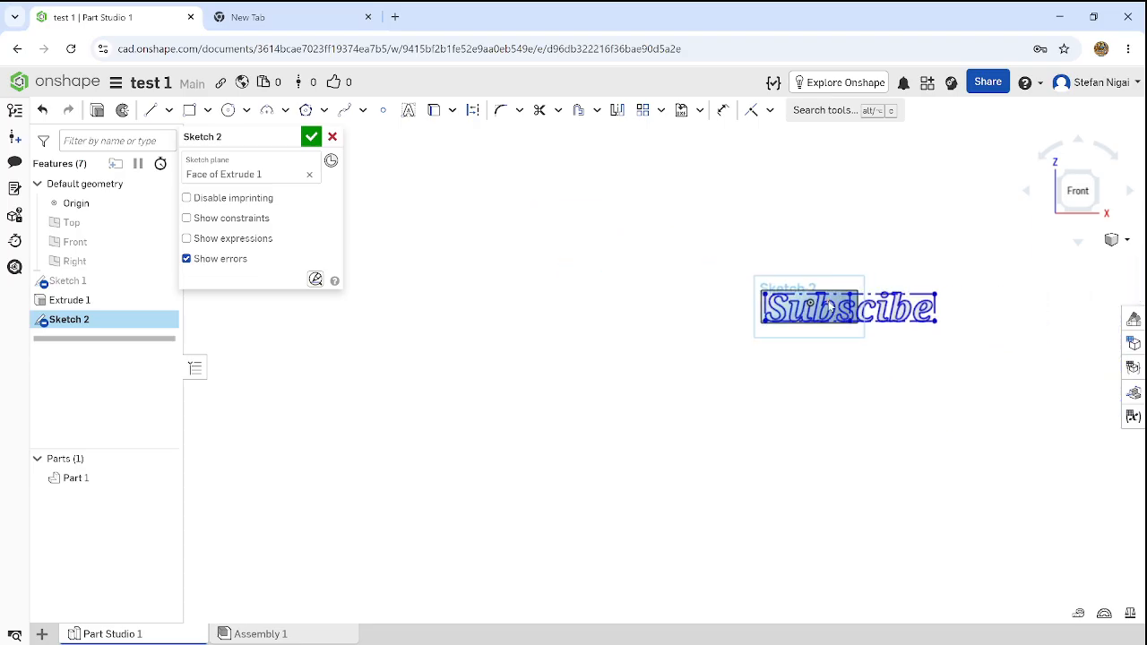
{"action": "scroll", "coordinate": [947, 248], "scroll_direction": "up", "scroll_amount": 3}
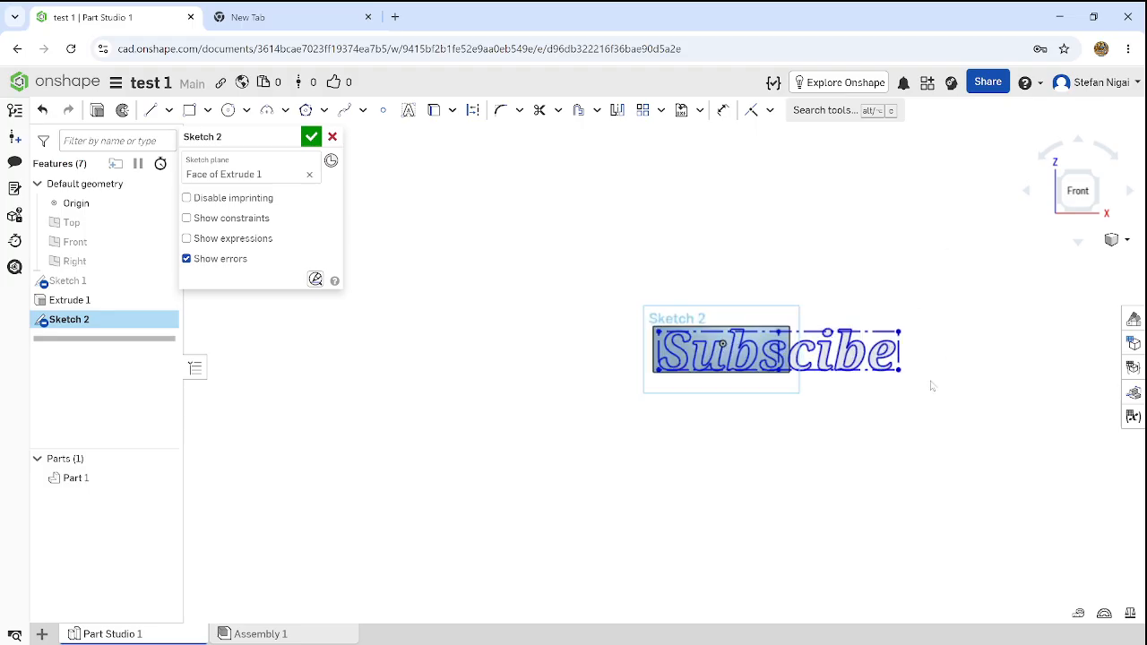
{"action": "scroll", "coordinate": [931, 385], "scroll_direction": "up", "scroll_amount": 5}
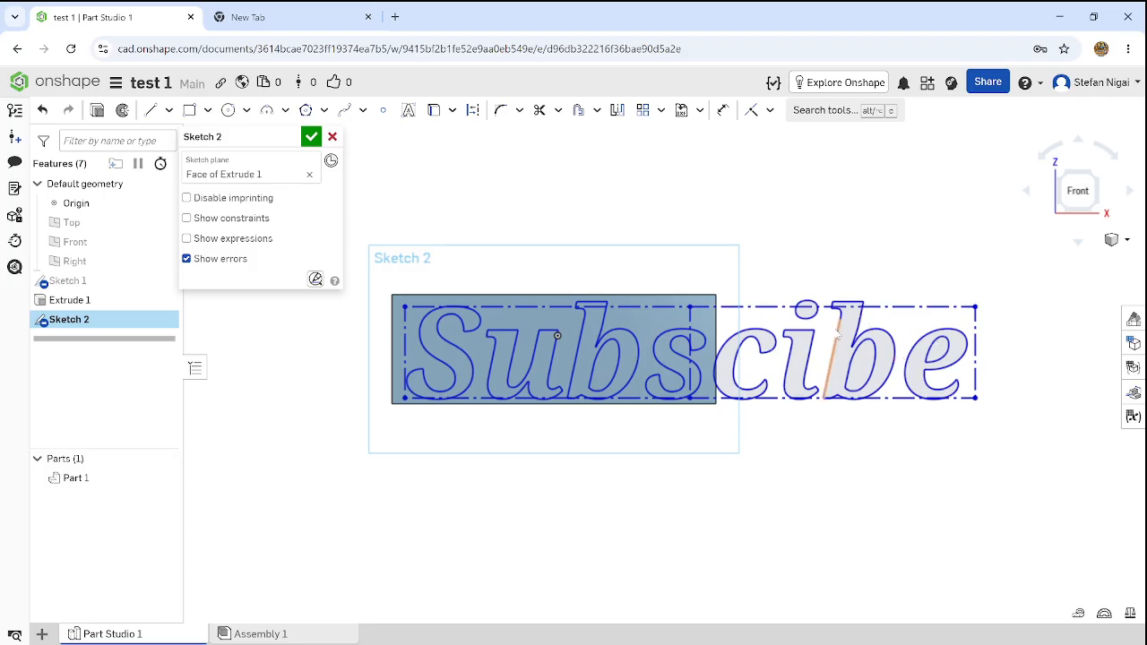
{"action": "left_click", "coordinate": [724, 115]}
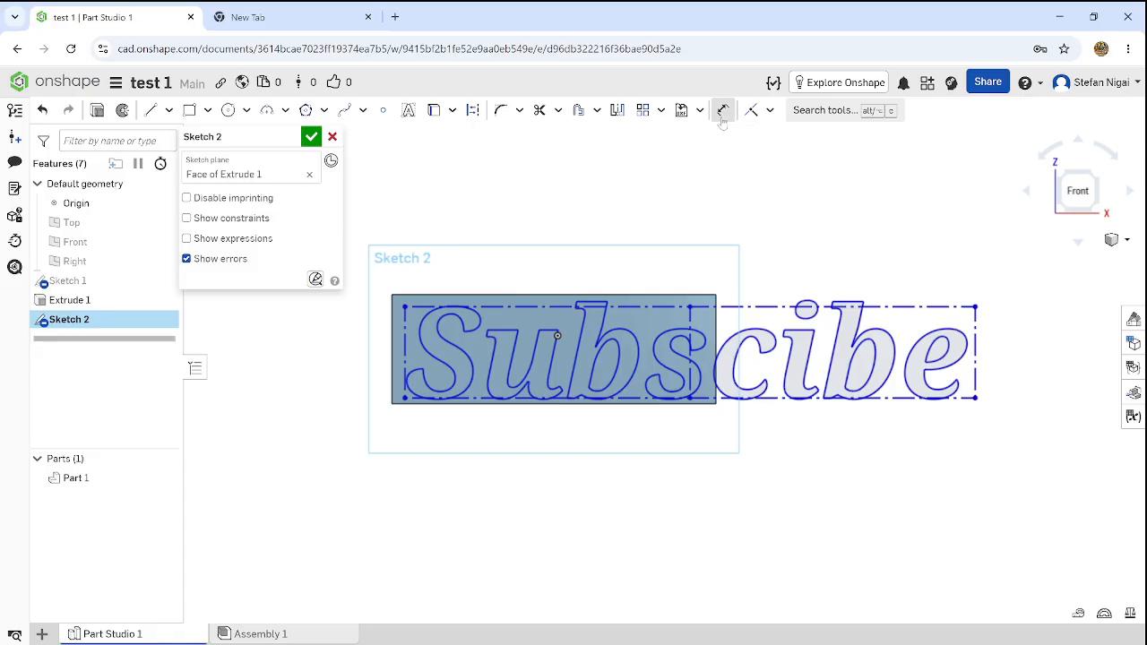
{"action": "key", "text": "d"}
{"action": "left_click", "coordinate": [976, 352]}
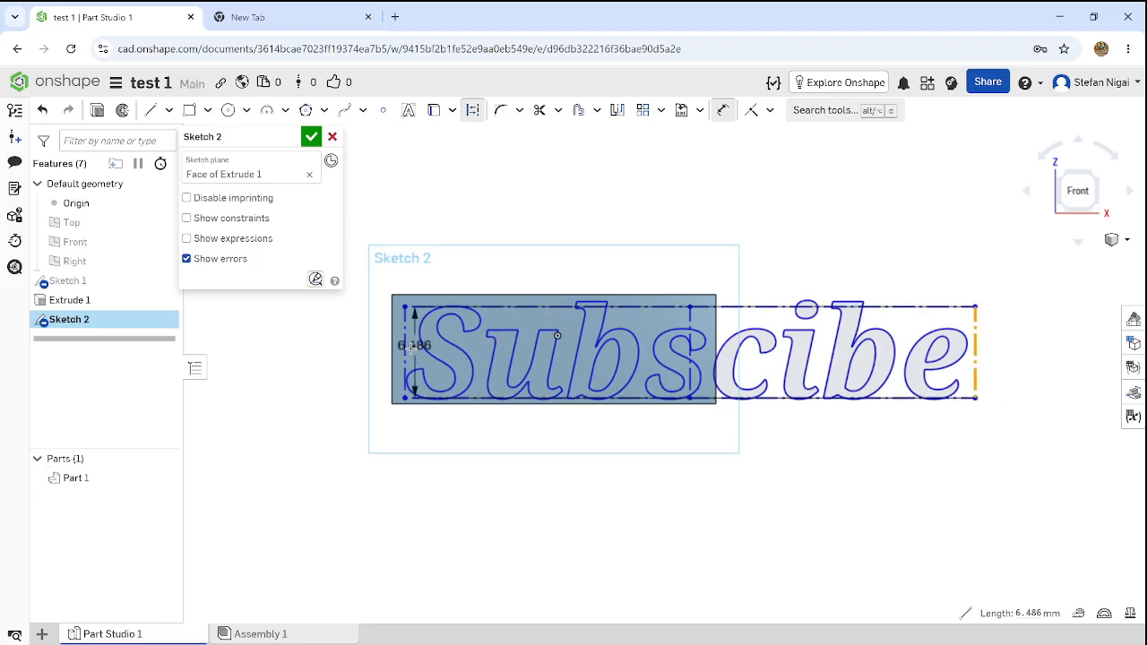
{"action": "left_click", "coordinate": [408, 359]}
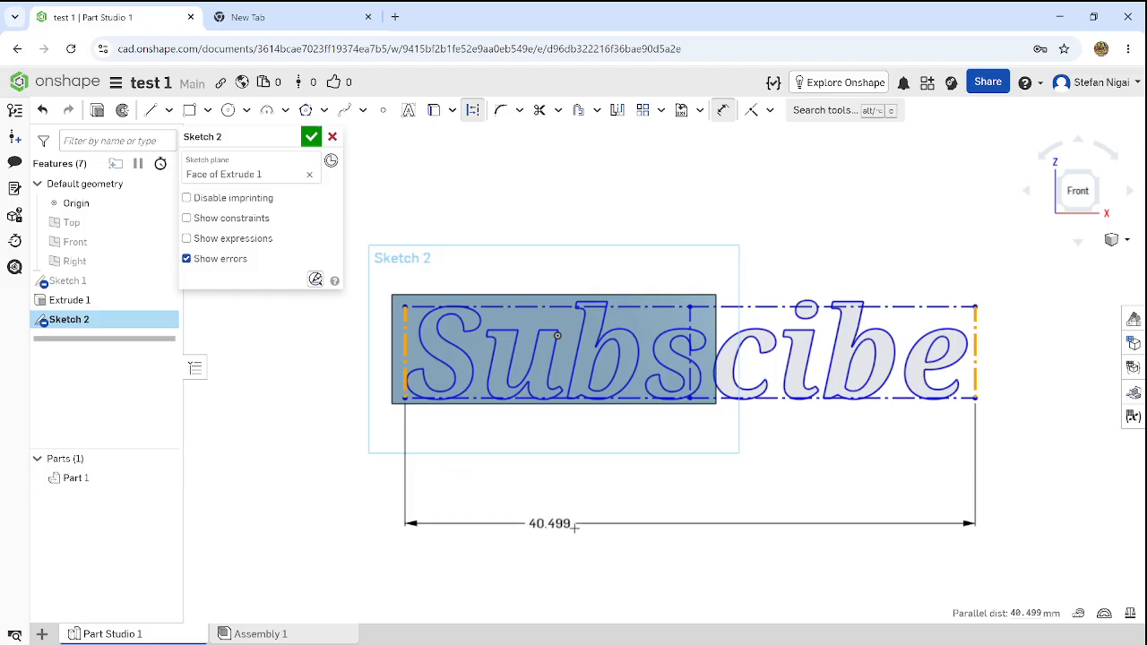
{"action": "left_click", "coordinate": [632, 531]}
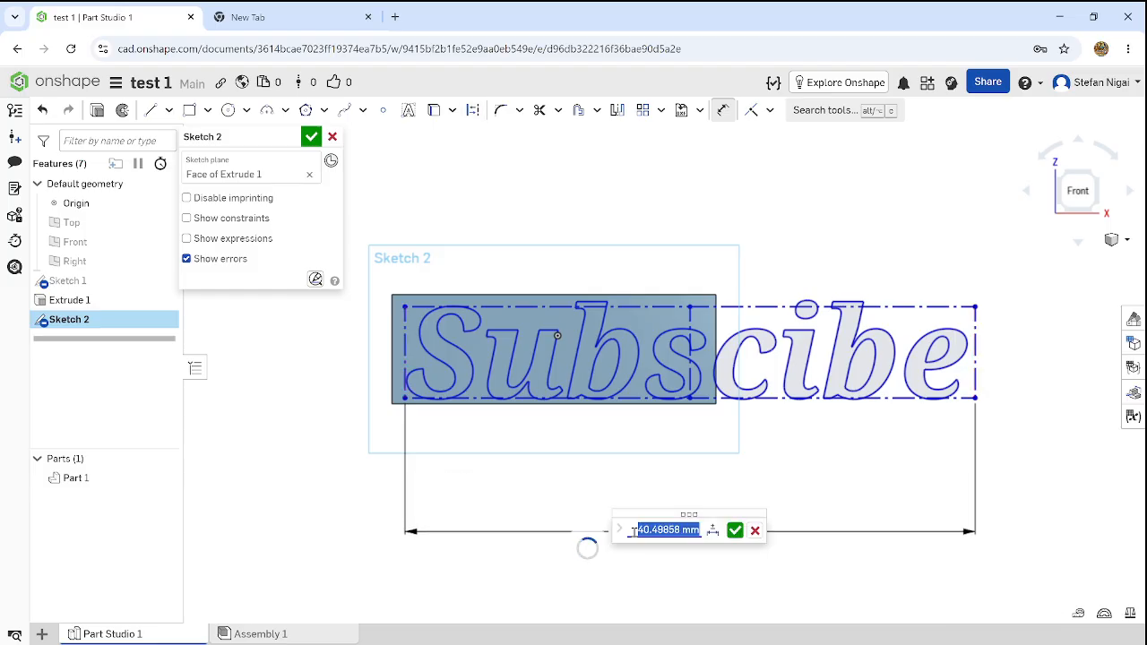
{"action": "type", "text": "1"}
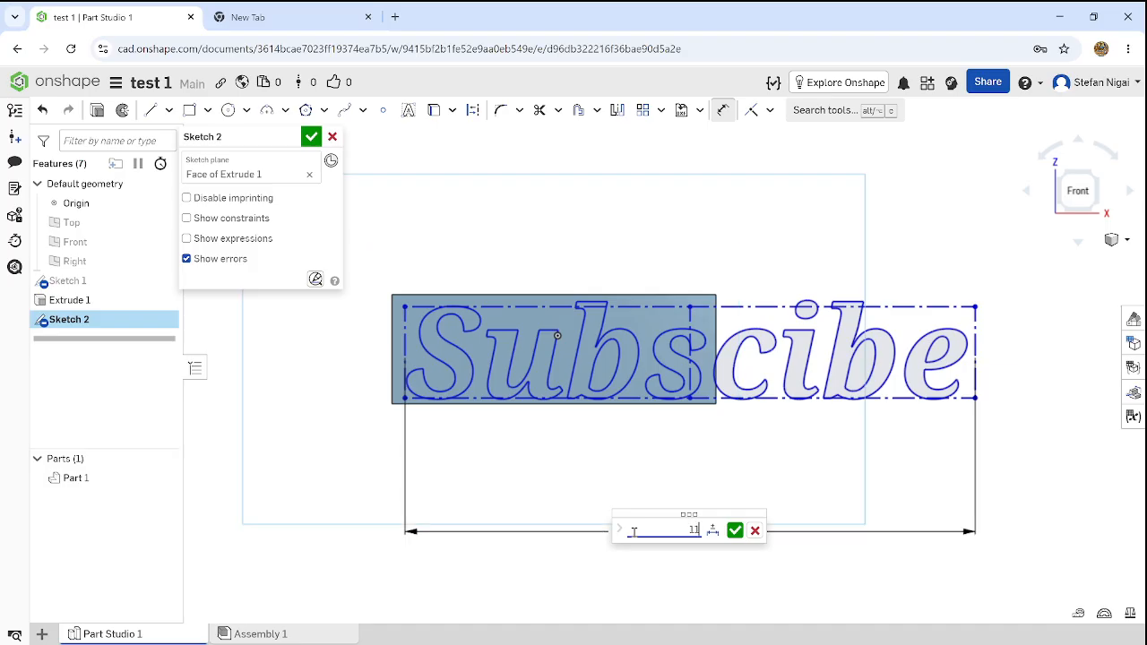
{"action": "type", "text": "1"}
{"action": "key", "text": "Return"}
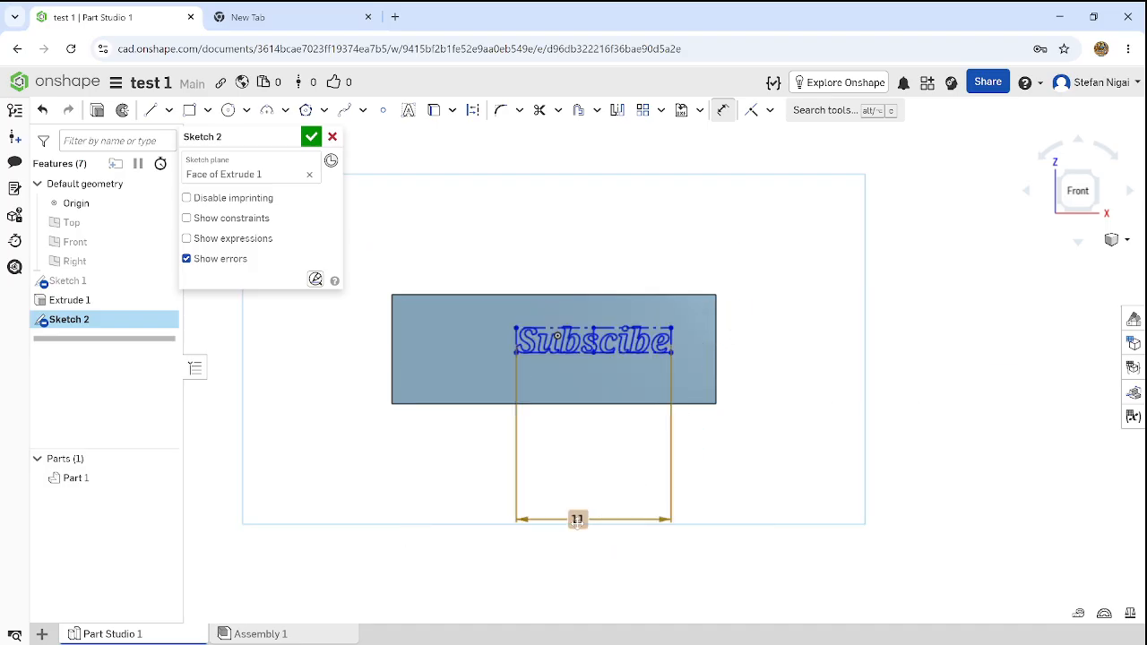
Change the text frame's width dimension to 16 mm.
{"action": "double_click", "coordinate": [578, 525]}
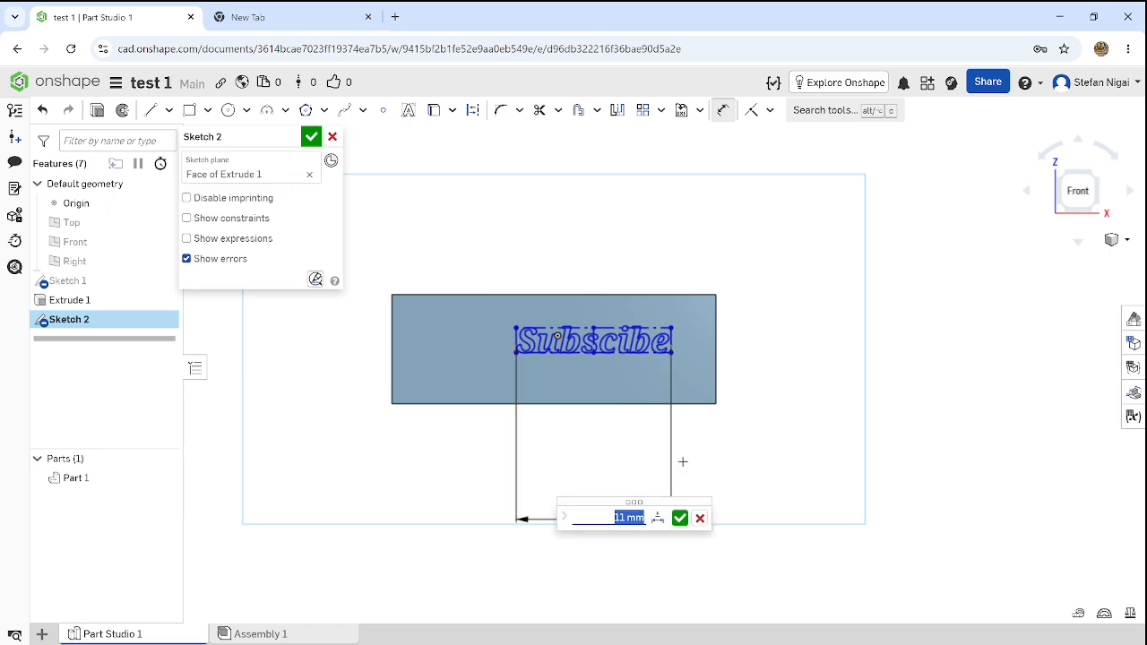
{"action": "key", "text": "BackSpace"}
{"action": "type", "text": "16mm"}
{"action": "key", "text": "Return"}
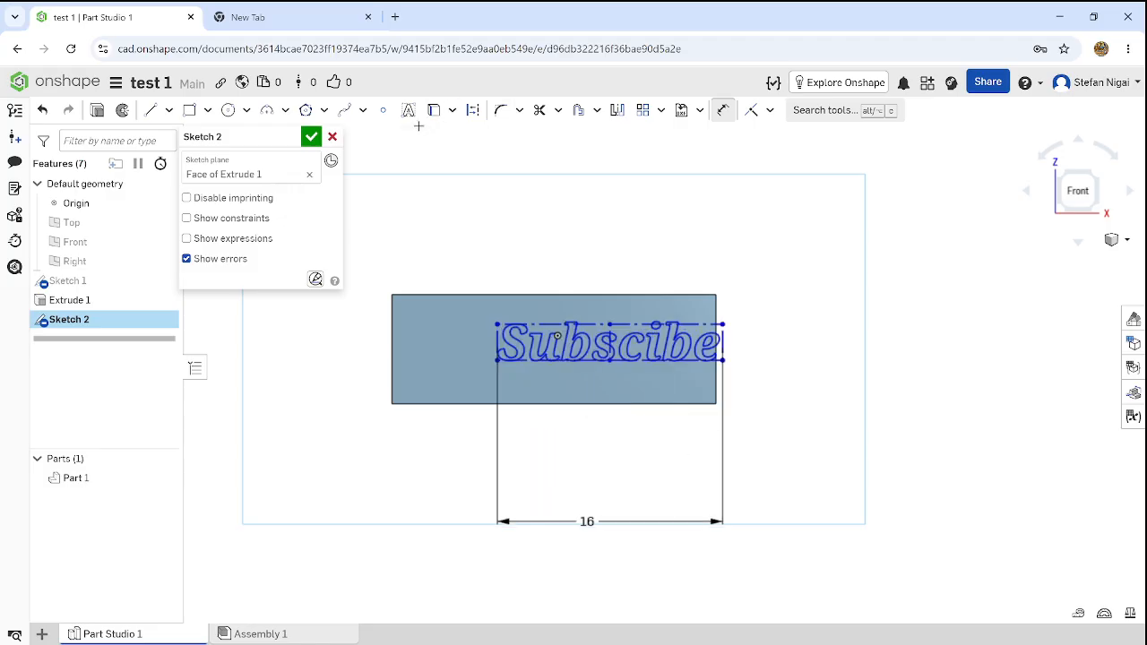
Move the text frame so it is horizontally centred on the block's front face, and finish the sketch.
{"action": "left_click", "coordinate": [723, 110]}
{"action": "left_click_drag", "start_coordinate": [724, 326], "coordinate": [673, 324]}
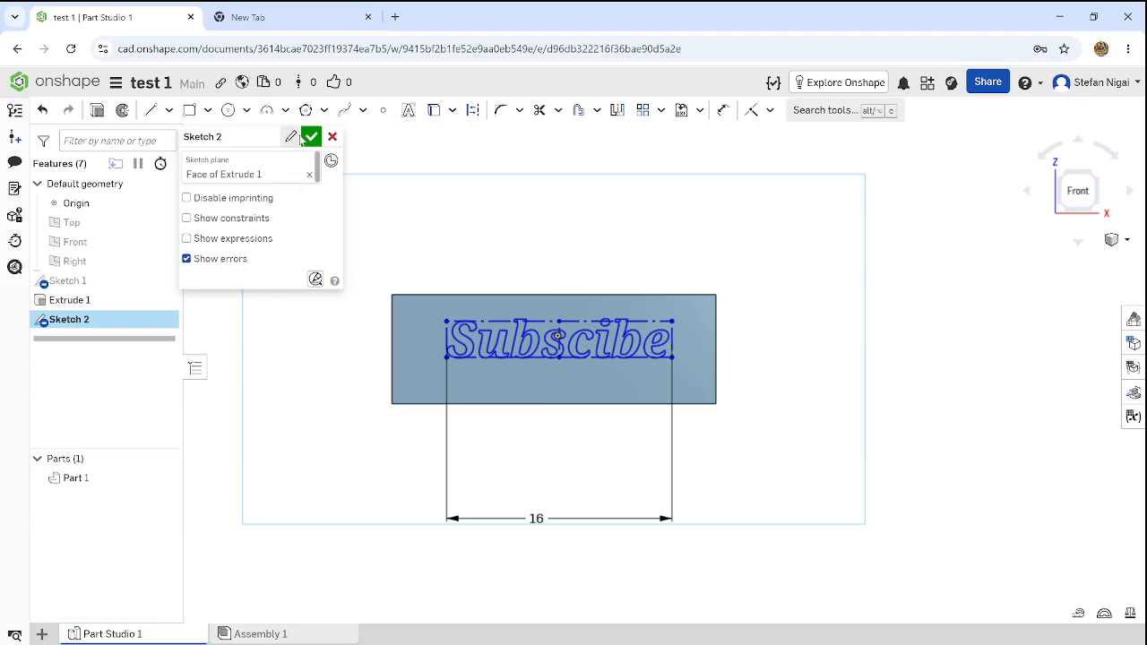
{"action": "left_click", "coordinate": [311, 137]}
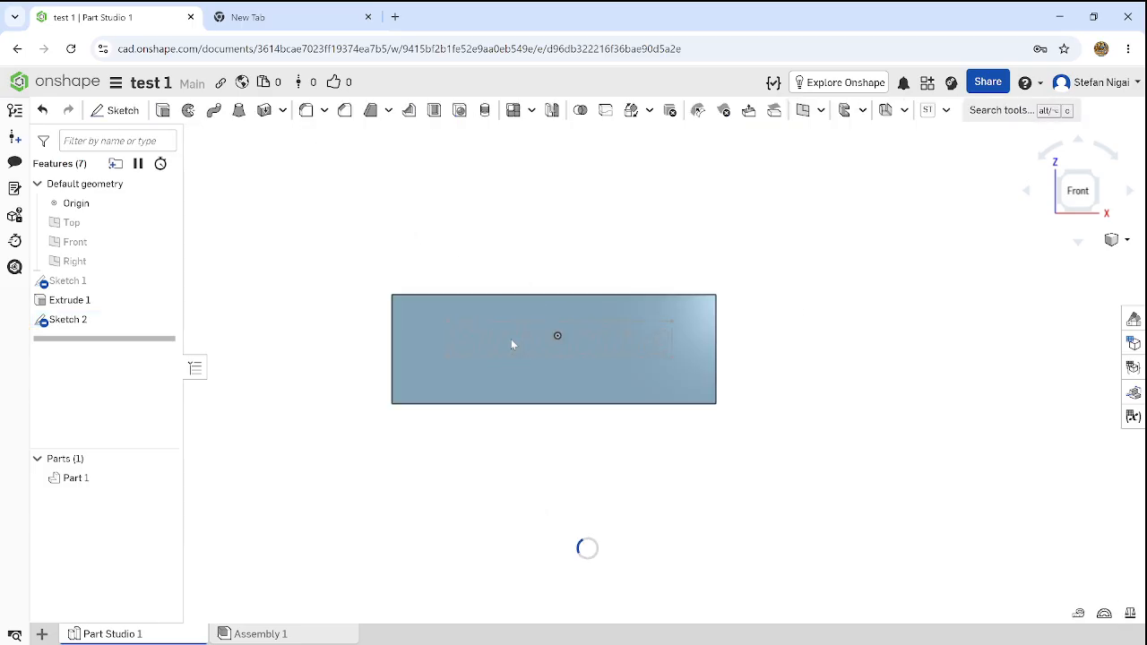
Start a solid extrusion of the "Subscibe" text sketch from the block's front face.
{"action": "scroll", "coordinate": [513, 294], "scroll_direction": "up", "scroll_amount": 3}
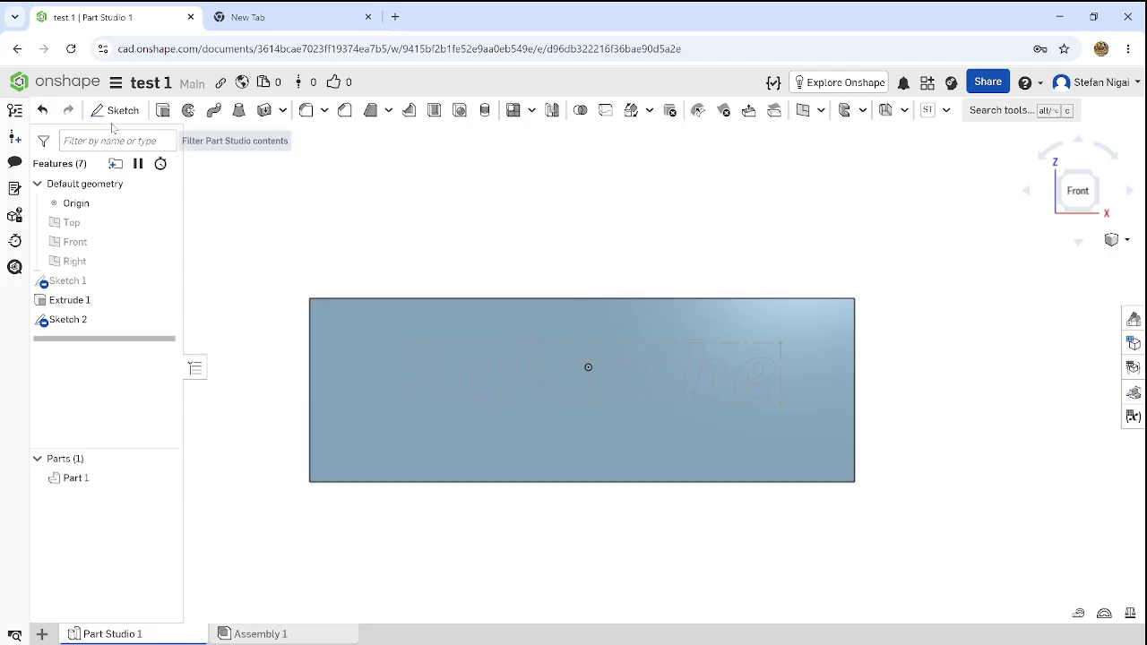
{"action": "left_click", "coordinate": [162, 110]}
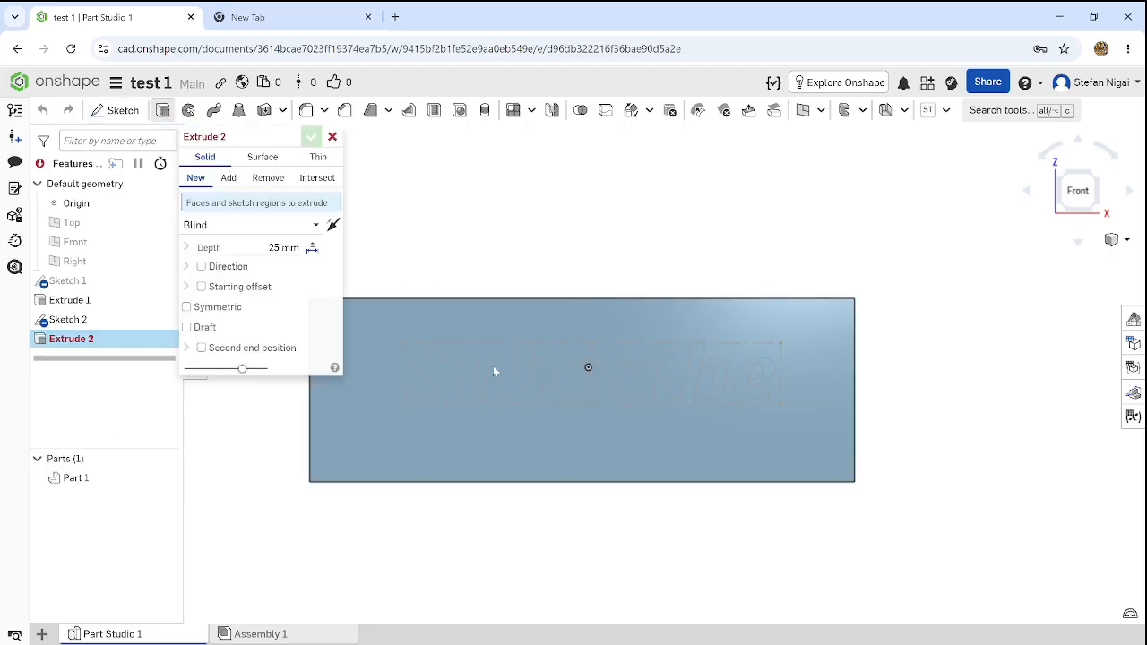
{"action": "scroll", "coordinate": [498, 378], "scroll_direction": "down", "scroll_amount": 1}
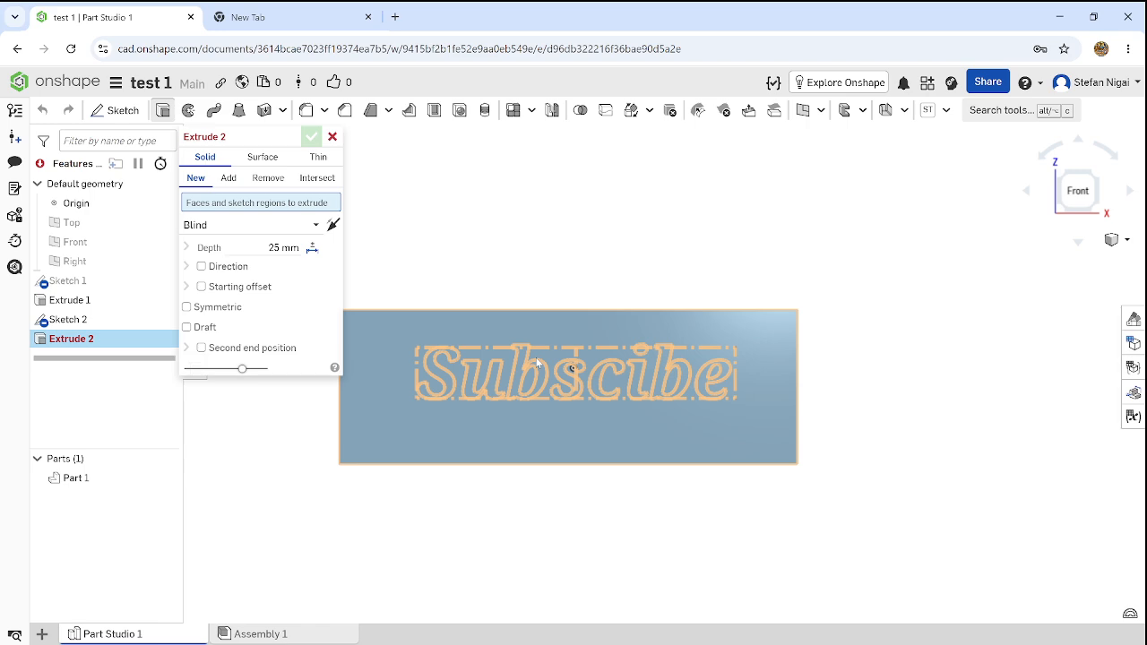
{"action": "left_click", "coordinate": [462, 378]}
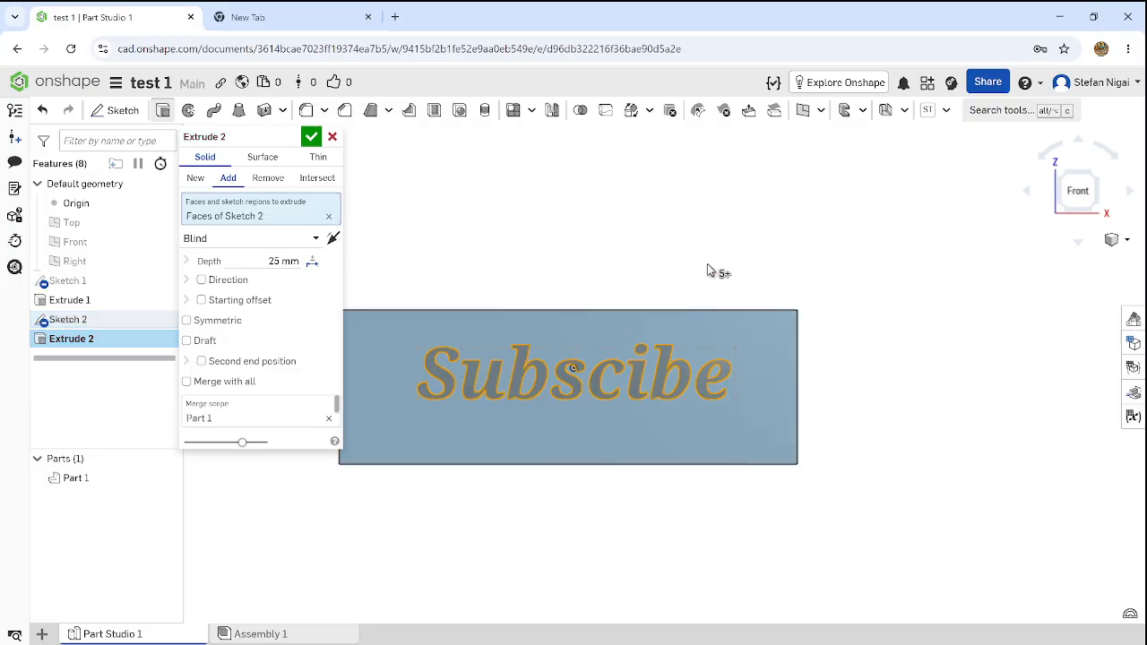
{"action": "mouse_move", "coordinate": [707, 270]}
{"action": "right_mouse_down"}
{"action": "mouse_move", "coordinate": [675, 272]}
{"action": "mouse_move", "coordinate": [738, 266]}
{"action": "mouse_move", "coordinate": [715, 264]}
{"action": "right_mouse_up"}
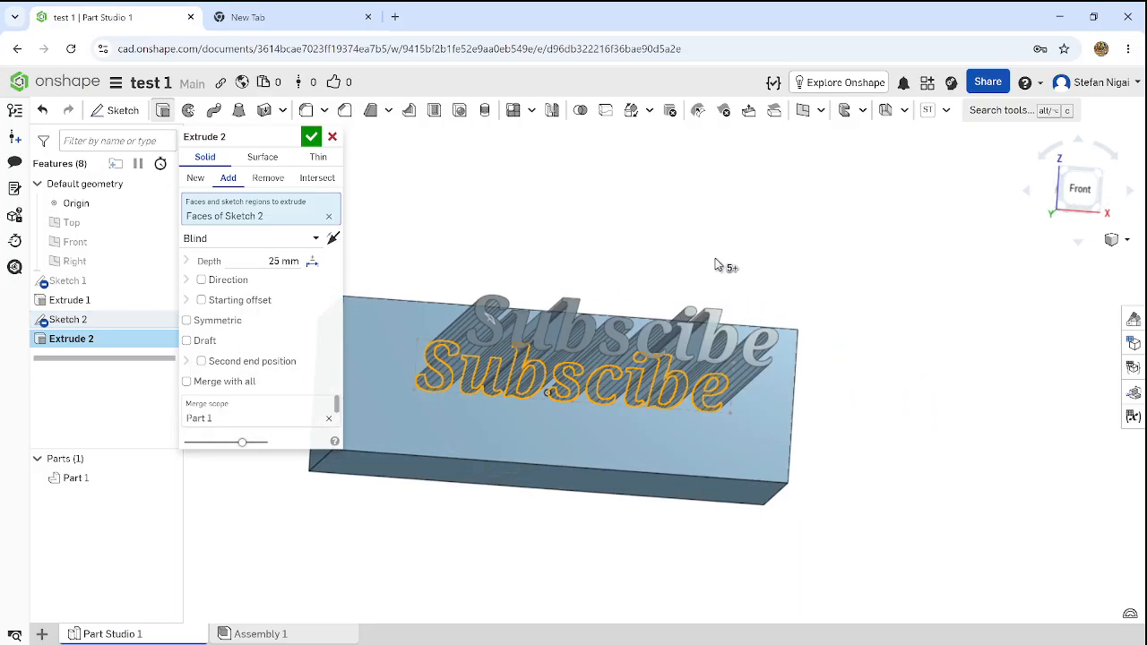
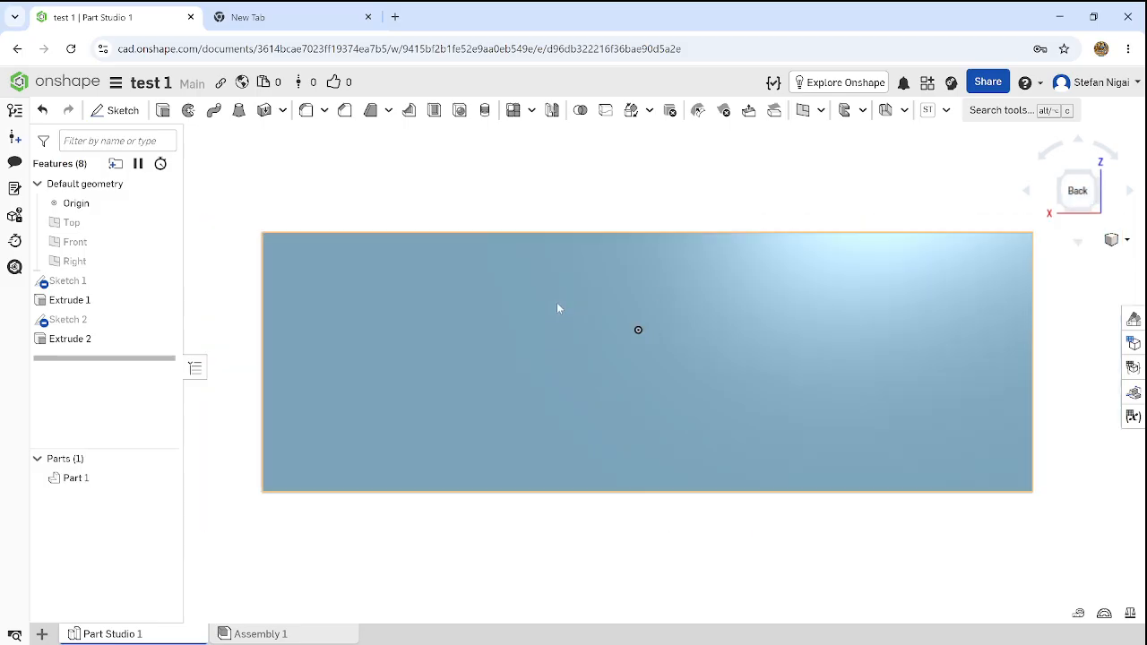
Chamfer the two long edges of the block's back face with an equal distance of 5 mm.
{"action": "left_click", "coordinate": [344, 111]}
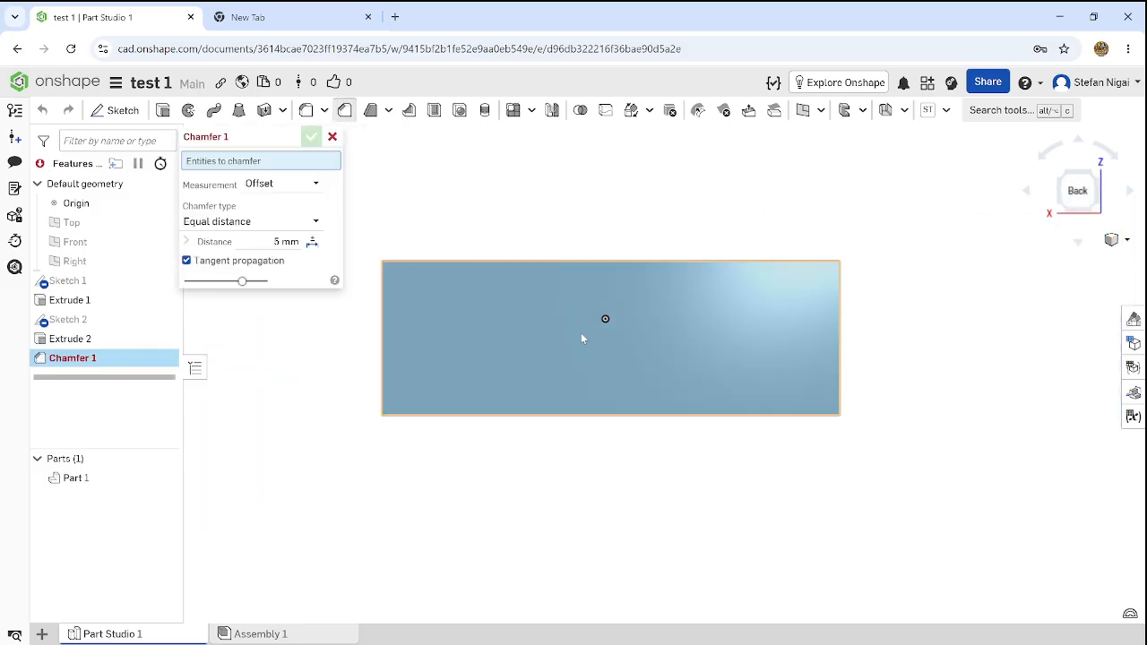
{"action": "left_click", "coordinate": [581, 338]}
{"action": "left_click", "coordinate": [581, 338]}
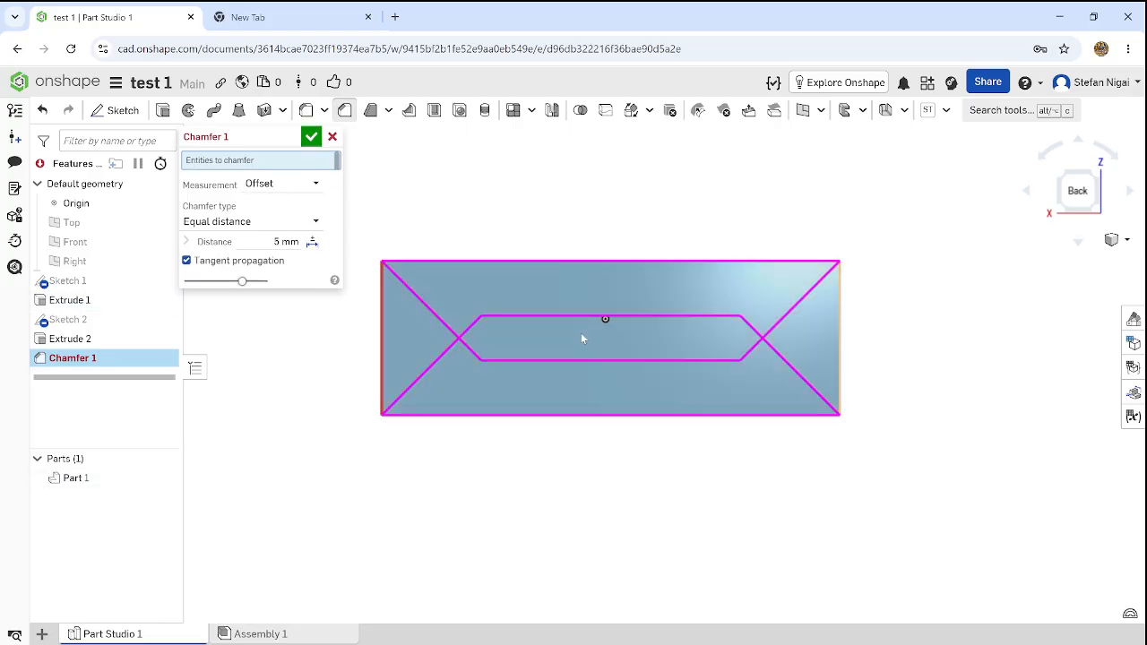
{"action": "right_click_drag", "start_coordinate": [644, 255], "coordinate": [657, 335]}
{"action": "left_click", "coordinate": [646, 264]}
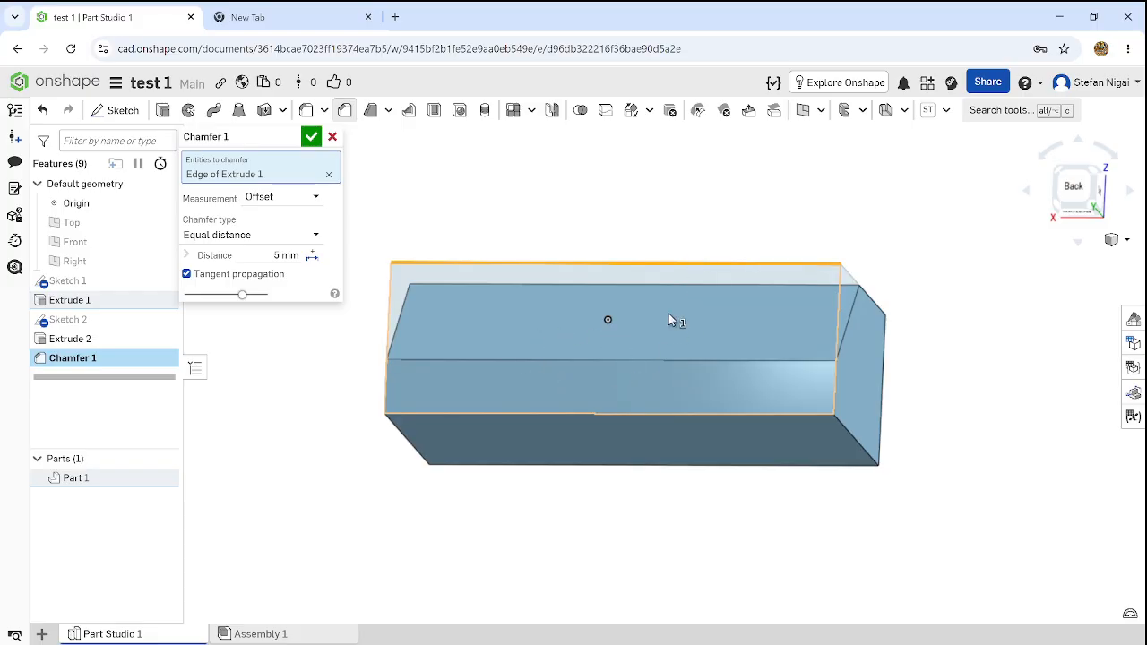
{"action": "left_click", "coordinate": [651, 413]}
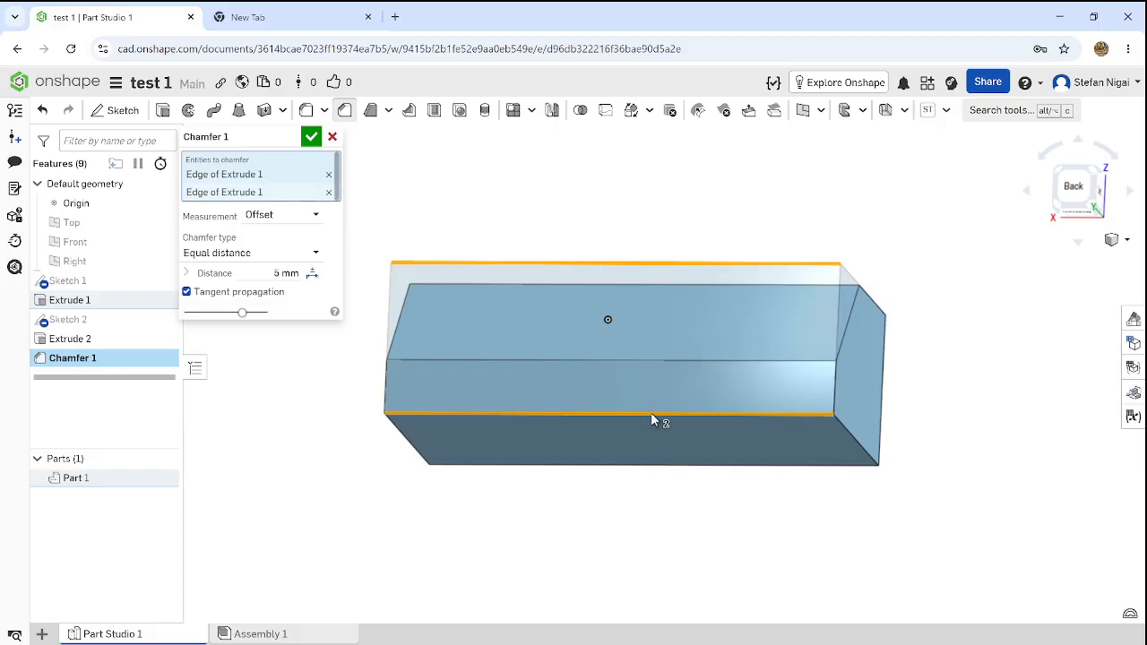
{"action": "right_click_drag", "start_coordinate": [650, 412], "coordinate": [777, 302]}
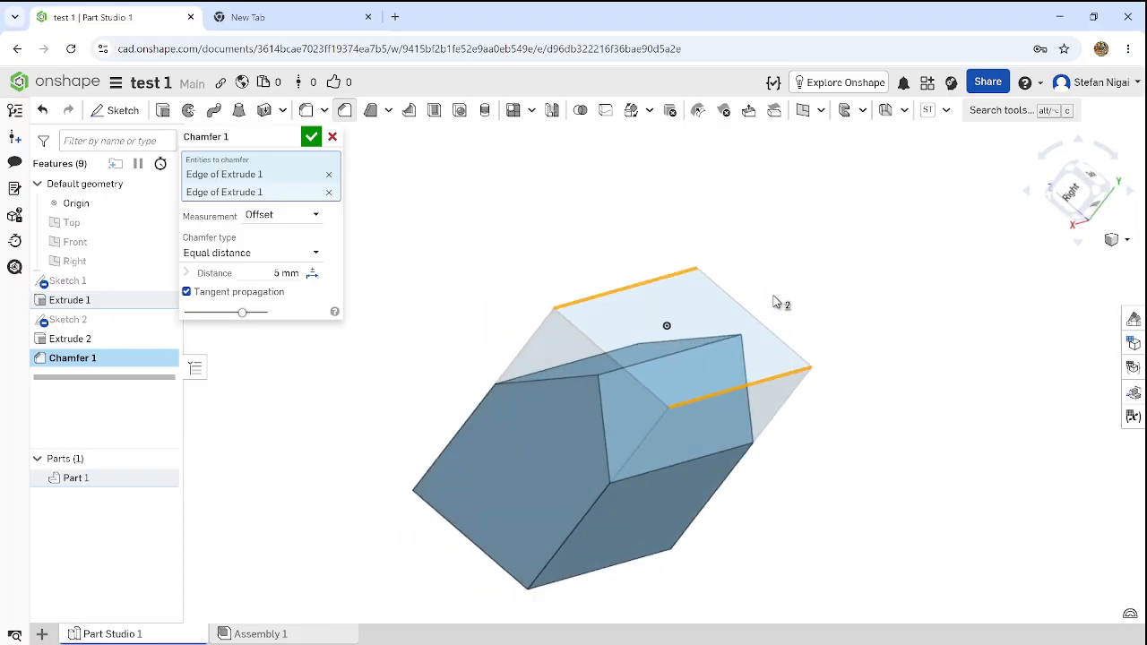
{"action": "left_click", "coordinate": [311, 137]}
Start a new sketch on the block's five-sided right end face.
{"action": "right_click_drag", "start_coordinate": [693, 318], "coordinate": [705, 322]}
{"action": "left_click", "coordinate": [1078, 195]}
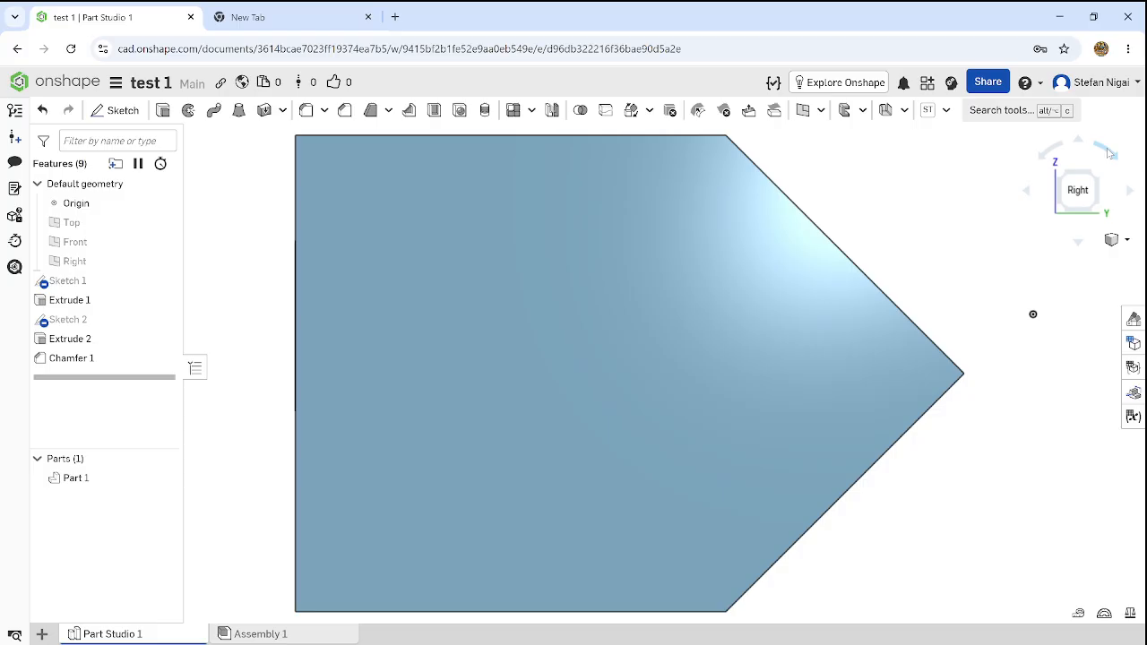
{"action": "left_click", "coordinate": [1047, 153]}
{"action": "left_click", "coordinate": [1046, 155]}
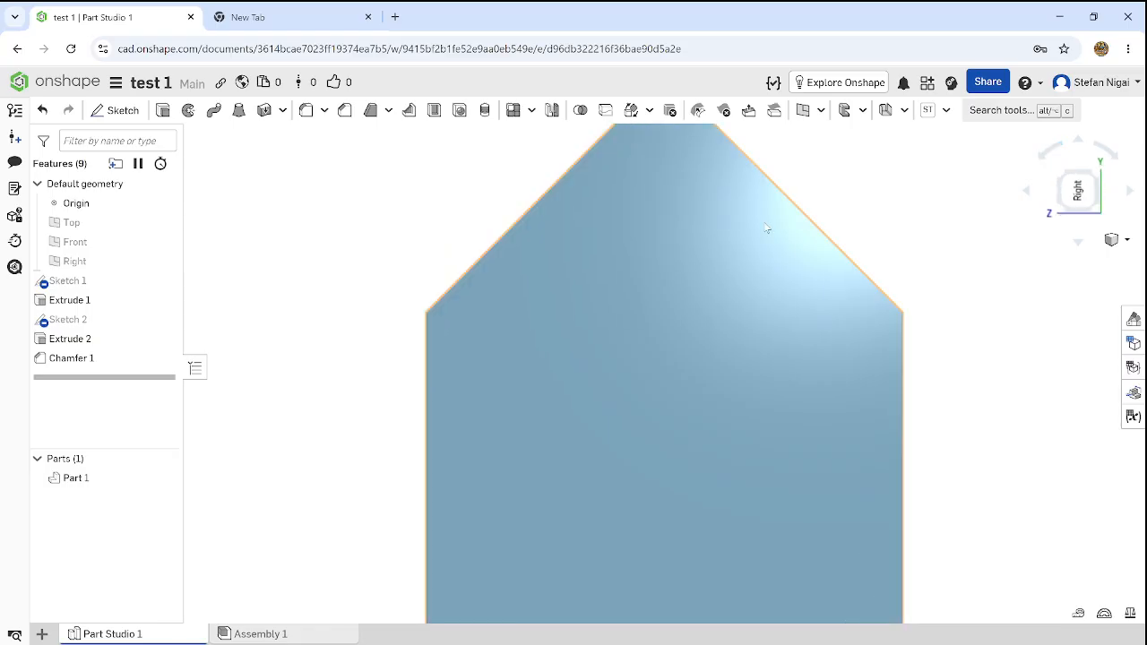
{"action": "scroll", "coordinate": [767, 231], "scroll_direction": "down", "scroll_amount": 5}
{"action": "mouse_move", "coordinate": [744, 307]}
{"action": "right_mouse_down"}
{"action": "mouse_move", "coordinate": [797, 314]}
{"action": "mouse_move", "coordinate": [728, 311]}
{"action": "mouse_move", "coordinate": [762, 309]}
{"action": "mouse_move", "coordinate": [743, 320]}
{"action": "mouse_move", "coordinate": [707, 307]}
{"action": "mouse_move", "coordinate": [743, 290]}
{"action": "mouse_move", "coordinate": [762, 298]}
{"action": "mouse_move", "coordinate": [738, 311]}
{"action": "mouse_move", "coordinate": [748, 313]}
{"action": "right_mouse_up"}
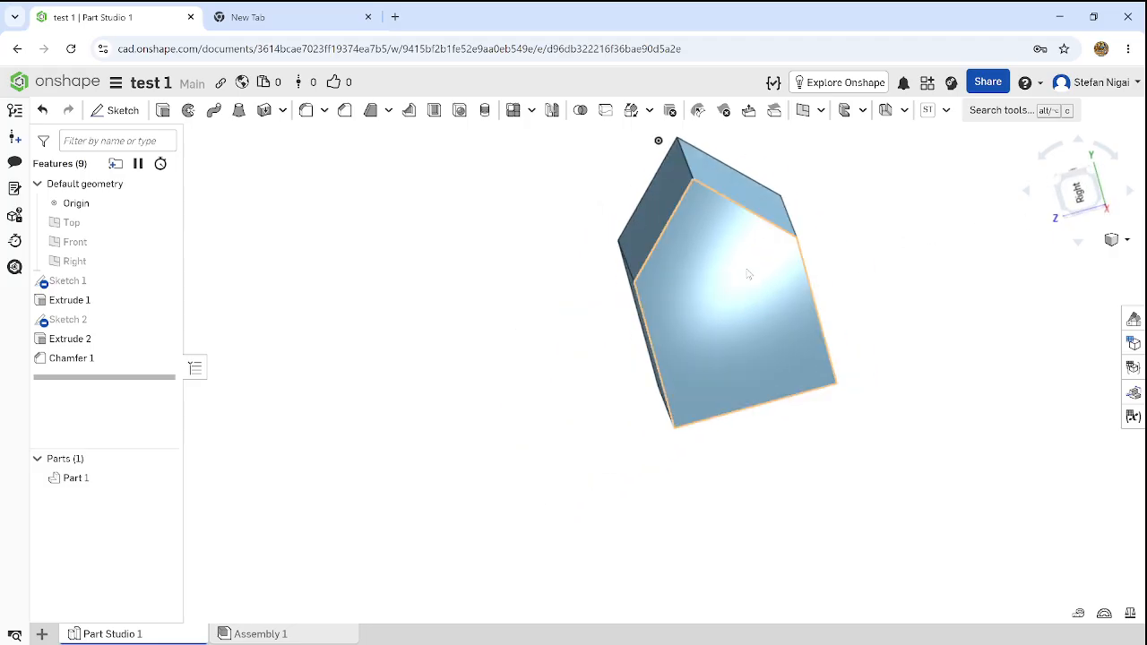
{"action": "left_click", "coordinate": [1042, 146]}
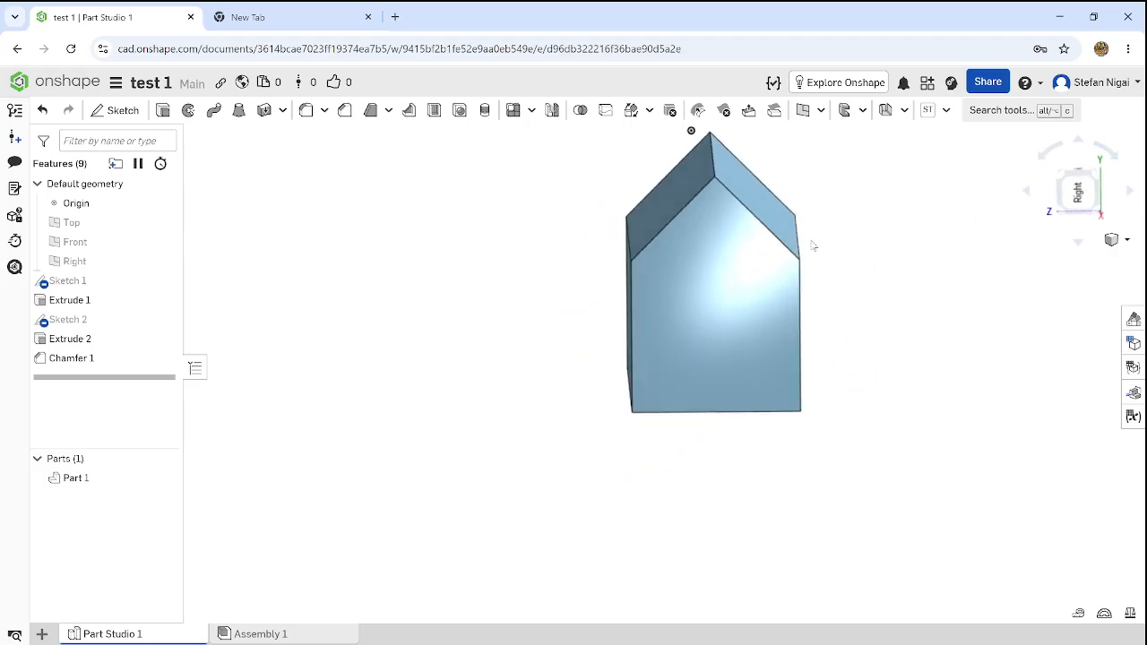
{"action": "mouse_move", "coordinate": [756, 267]}
{"action": "right_mouse_down"}
{"action": "mouse_move", "coordinate": [750, 252]}
{"action": "mouse_move", "coordinate": [758, 264]}
{"action": "right_mouse_up"}
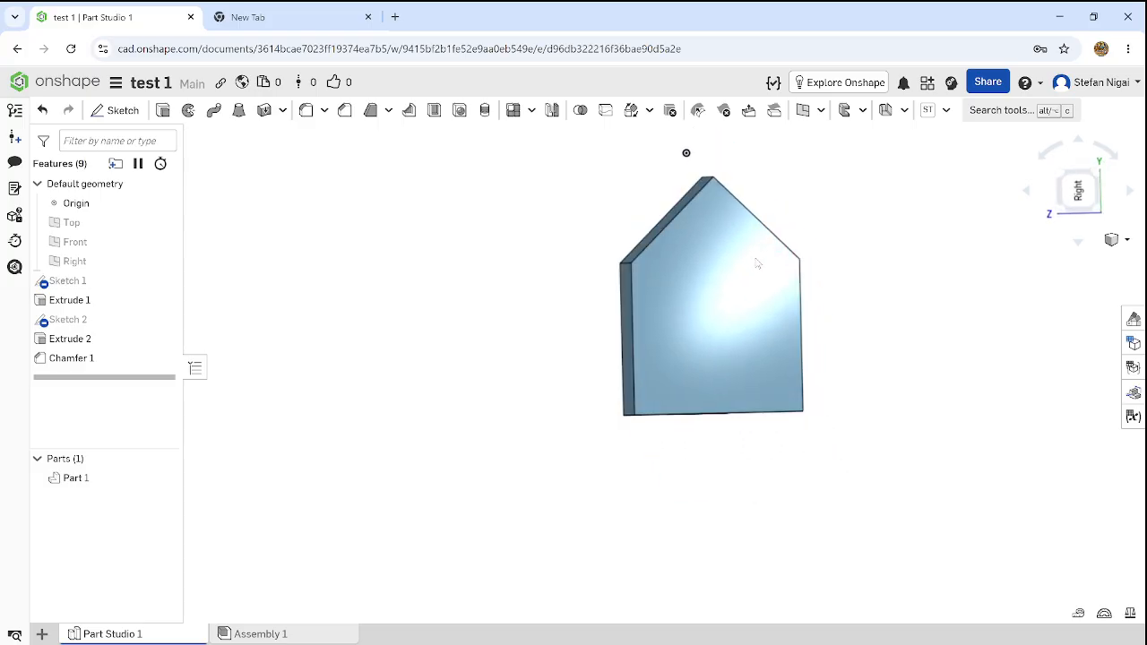
{"action": "left_click", "coordinate": [99, 117]}
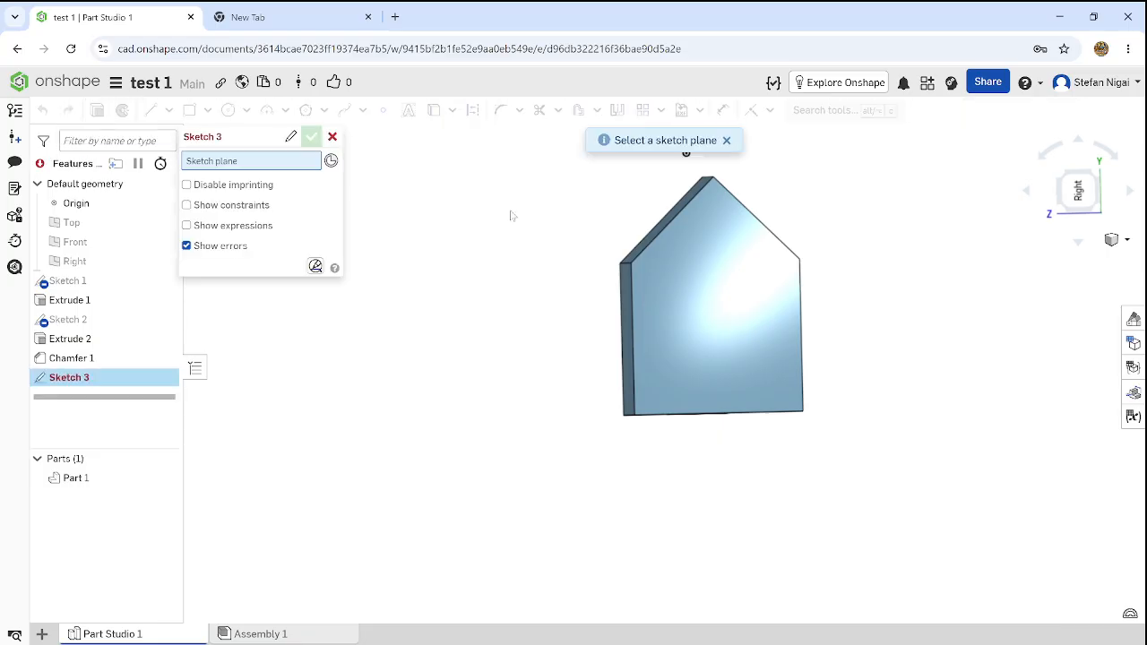
{"action": "left_click", "coordinate": [726, 305]}
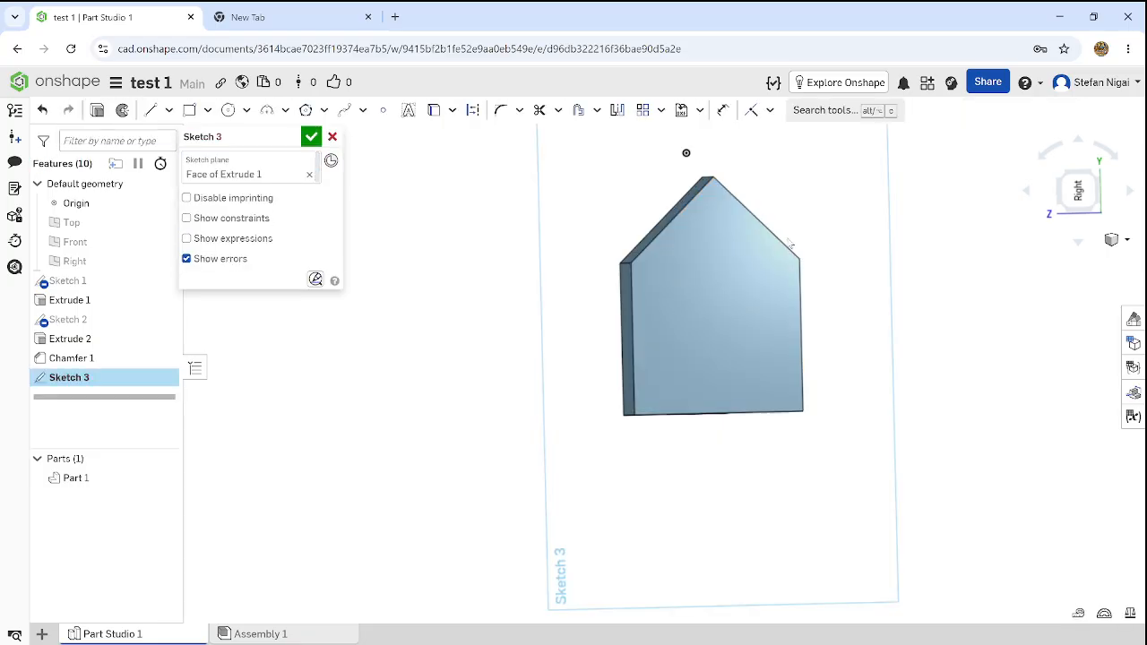
{"action": "scroll", "coordinate": [787, 239], "scroll_direction": "up", "scroll_amount": 2}
{"action": "right_click_drag", "start_coordinate": [698, 260], "coordinate": [697, 260]}
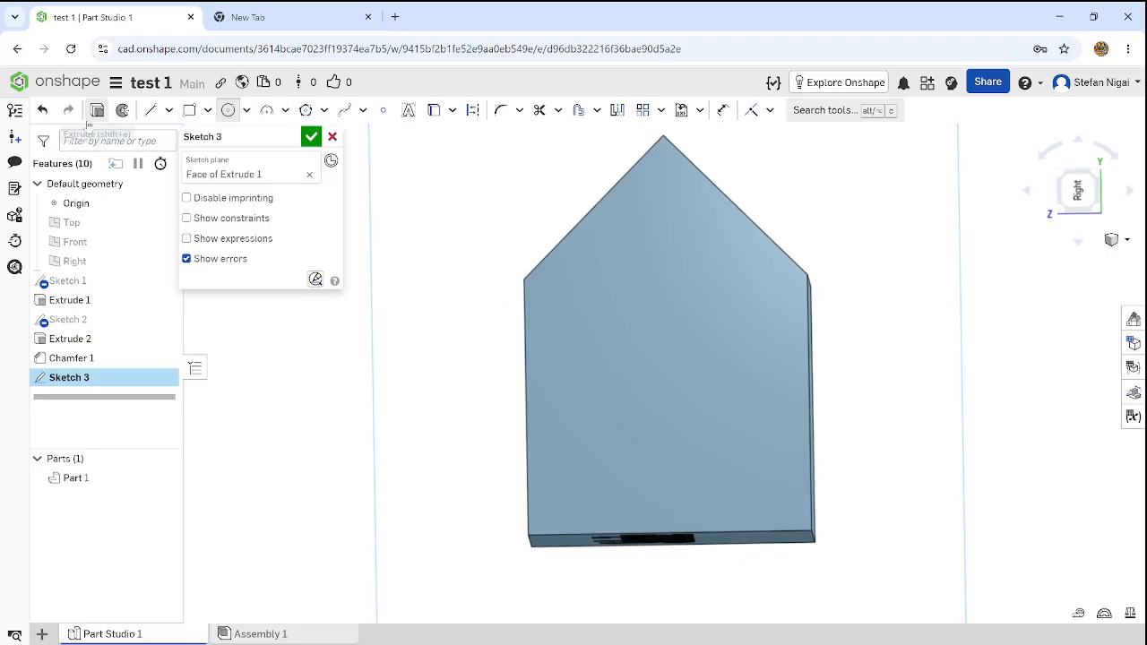
Draw a construction line across the end face between the two corners where the chamfers meet the straight sides.
{"action": "left_click", "coordinate": [147, 111]}
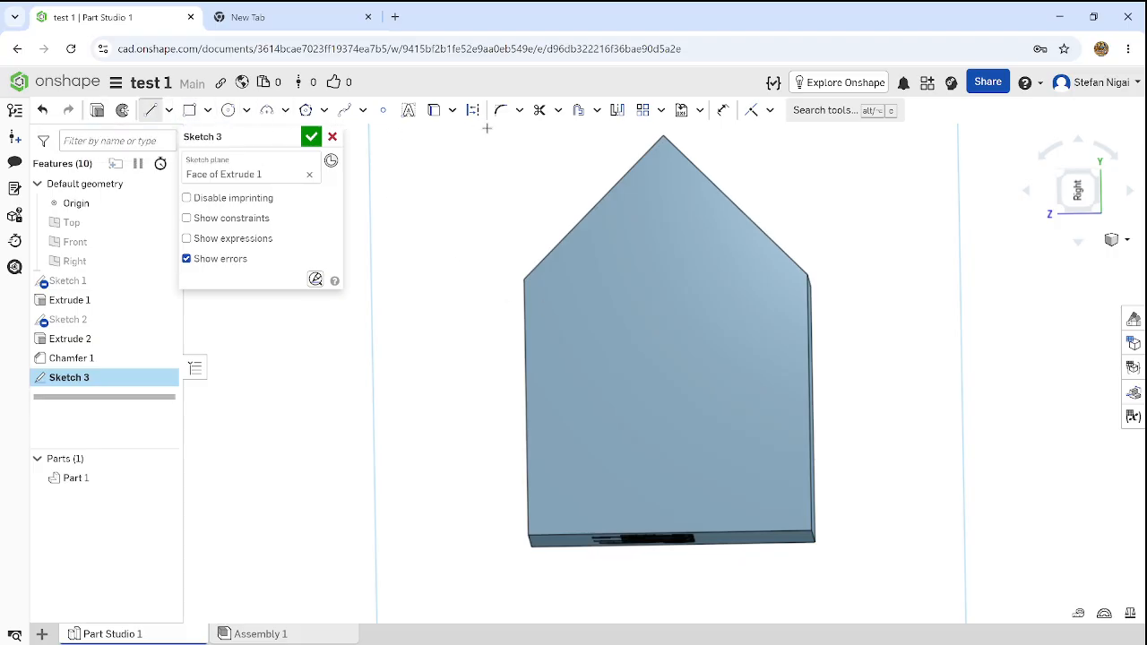
{"action": "right_click_drag", "start_coordinate": [637, 274], "coordinate": [634, 275]}
{"action": "left_click", "coordinate": [524, 279]}
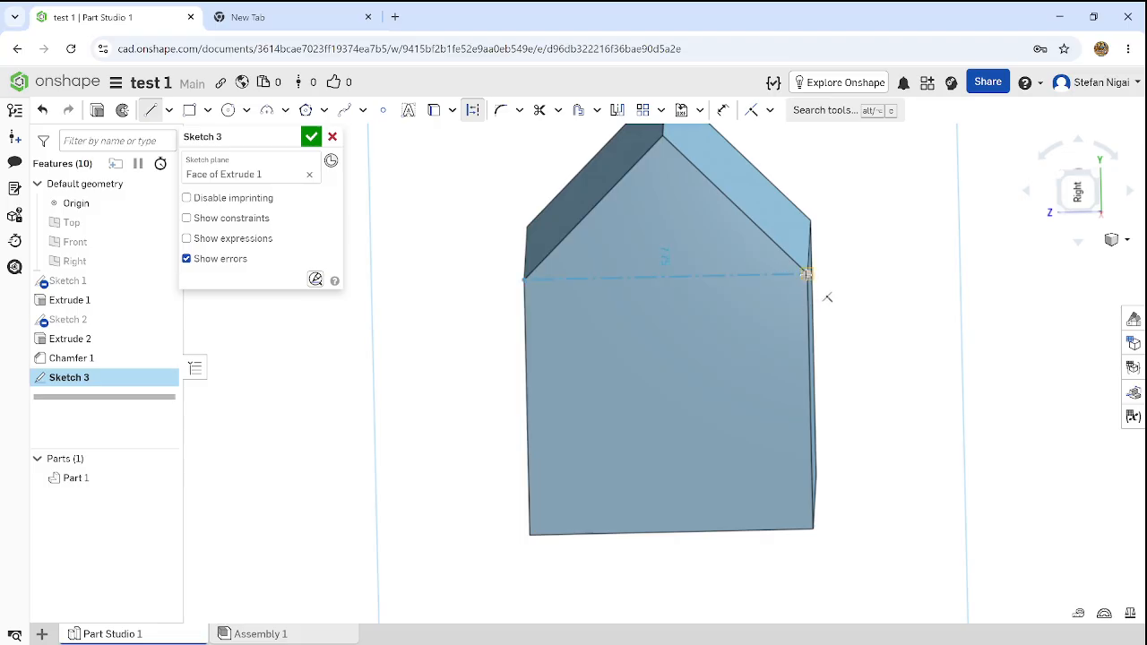
{"action": "left_click", "coordinate": [807, 279]}
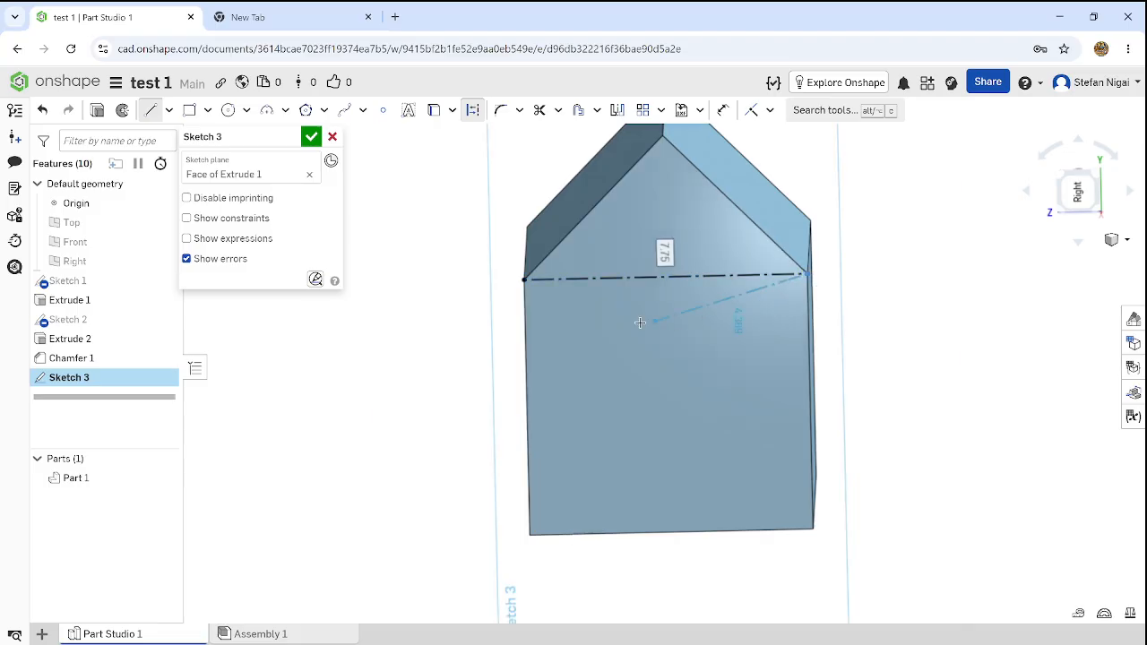
Draw a second construction line straight across the end face, parallel to and a little below the first one.
{"action": "key", "text": "Escape"}
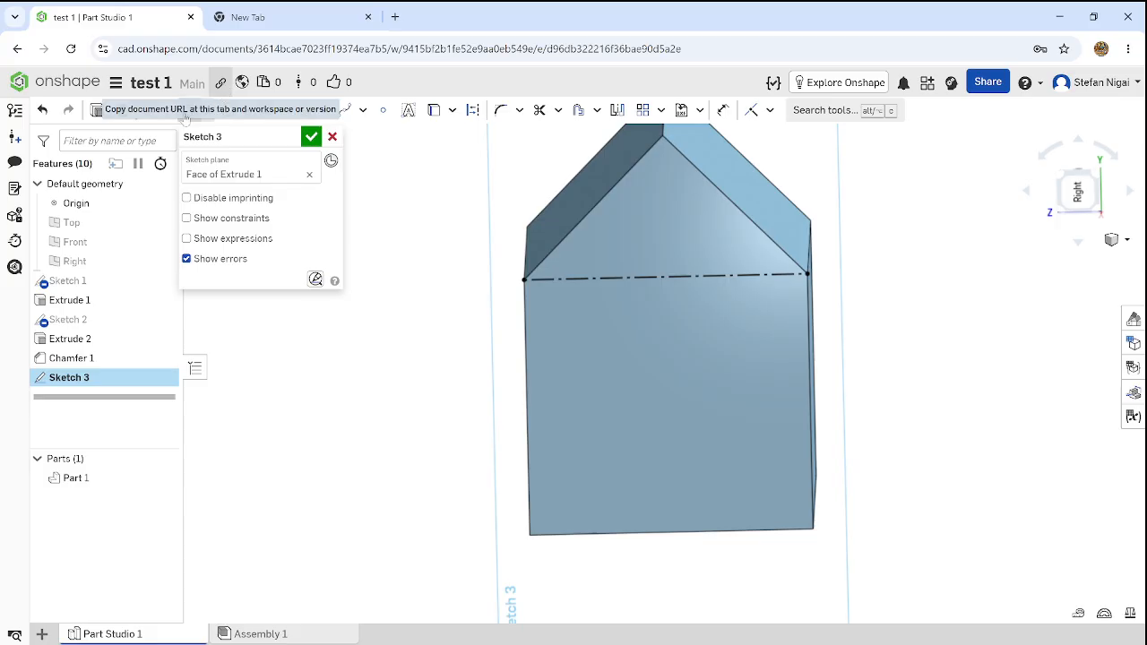
{"action": "left_click", "coordinate": [153, 114]}
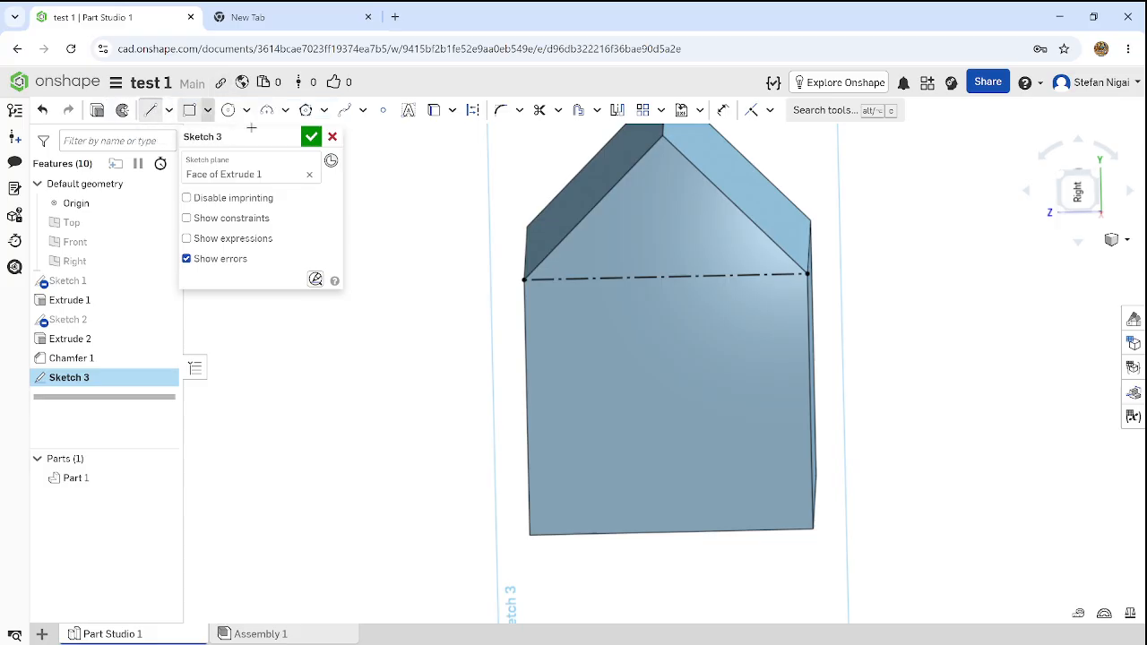
{"action": "left_click", "coordinate": [475, 110]}
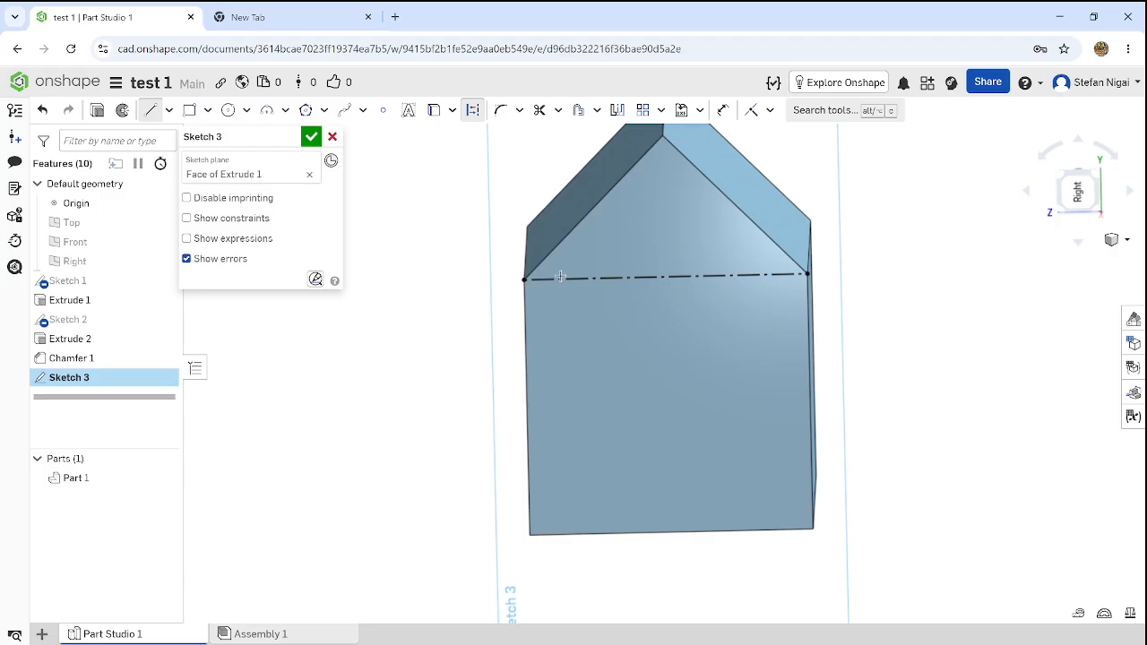
{"action": "left_click", "coordinate": [526, 348]}
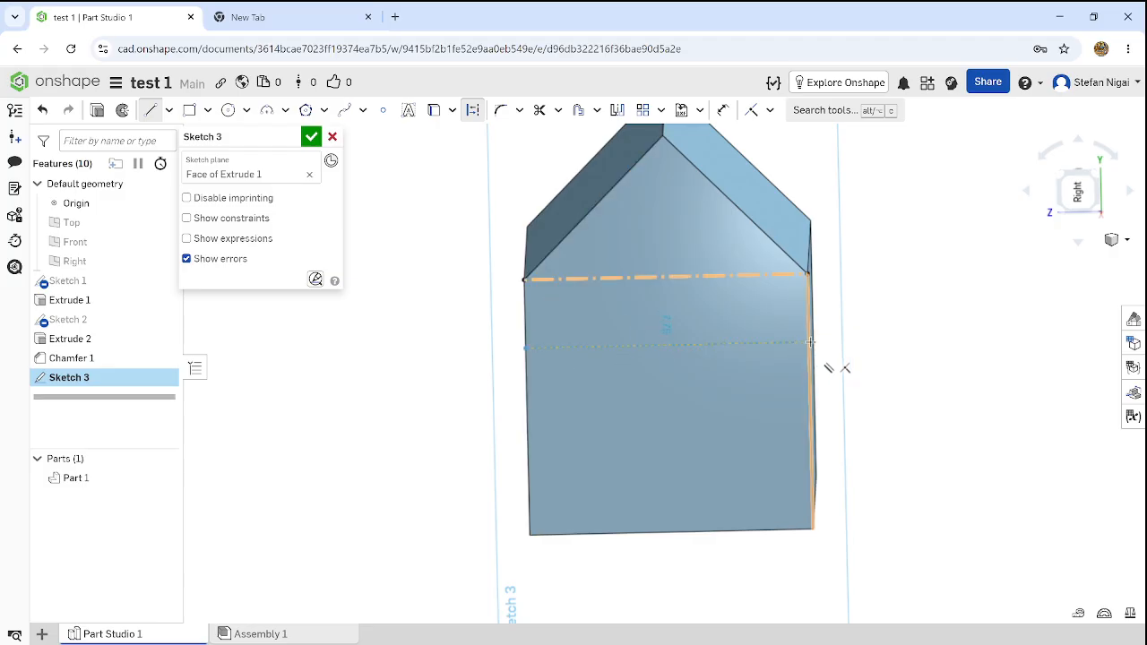
{"action": "left_click", "coordinate": [810, 342]}
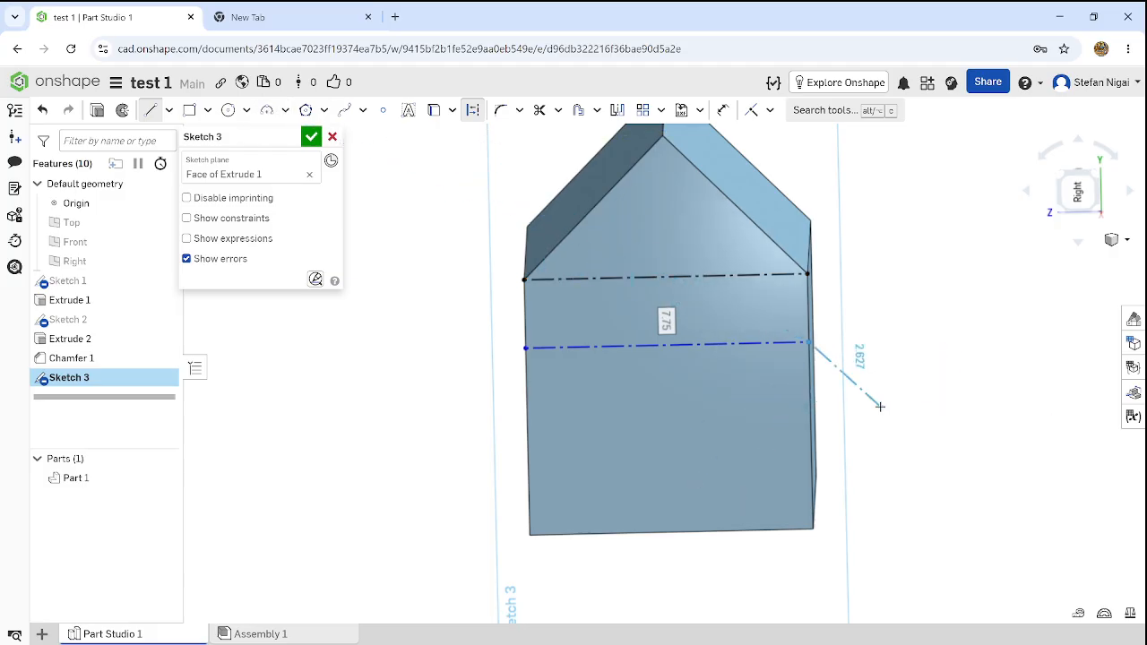
{"action": "key", "text": "Escape"}
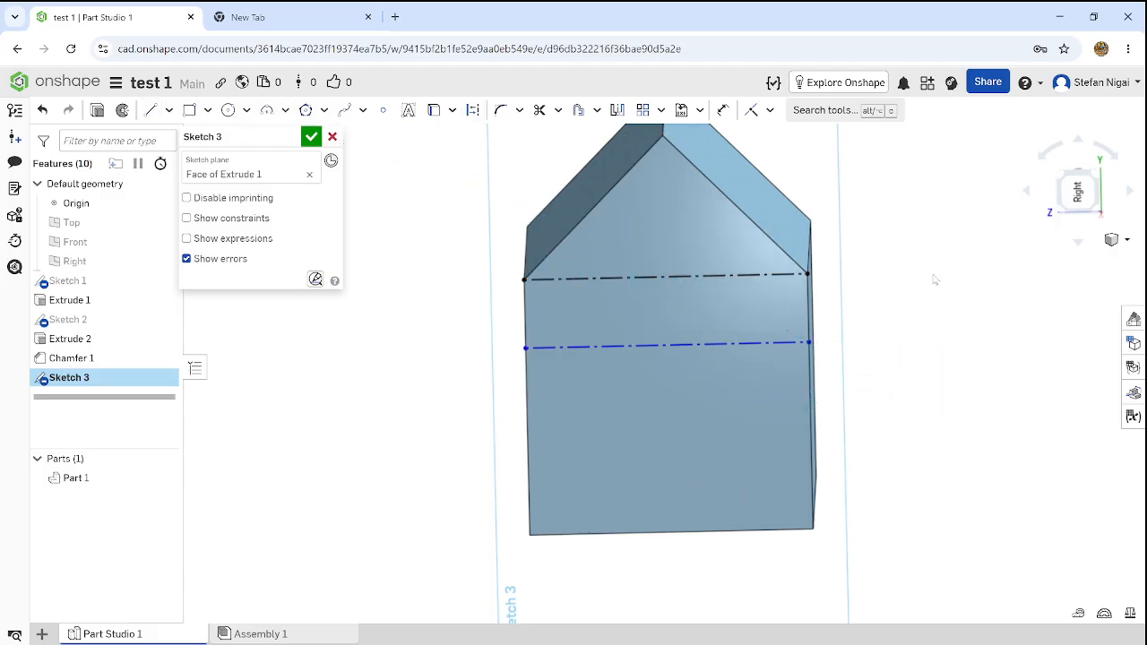
Sketch a circle centred on the lower construction line near the face's left edge and dimension its diameter to 2 mm.
{"action": "left_click", "coordinate": [228, 109]}
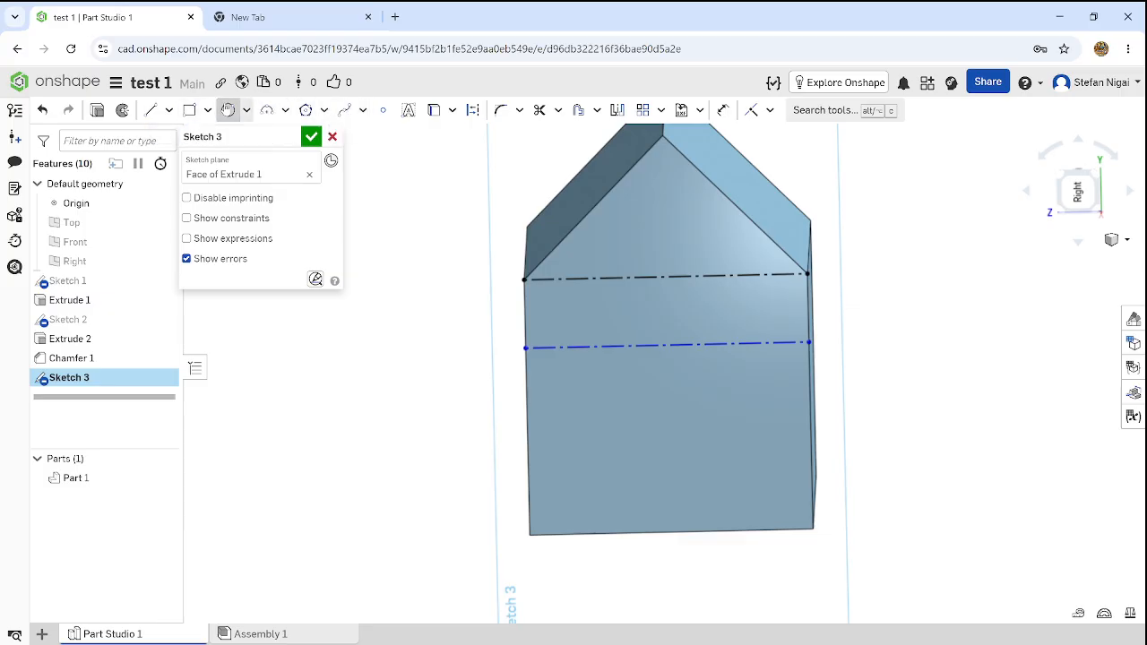
{"action": "left_click", "coordinate": [559, 347]}
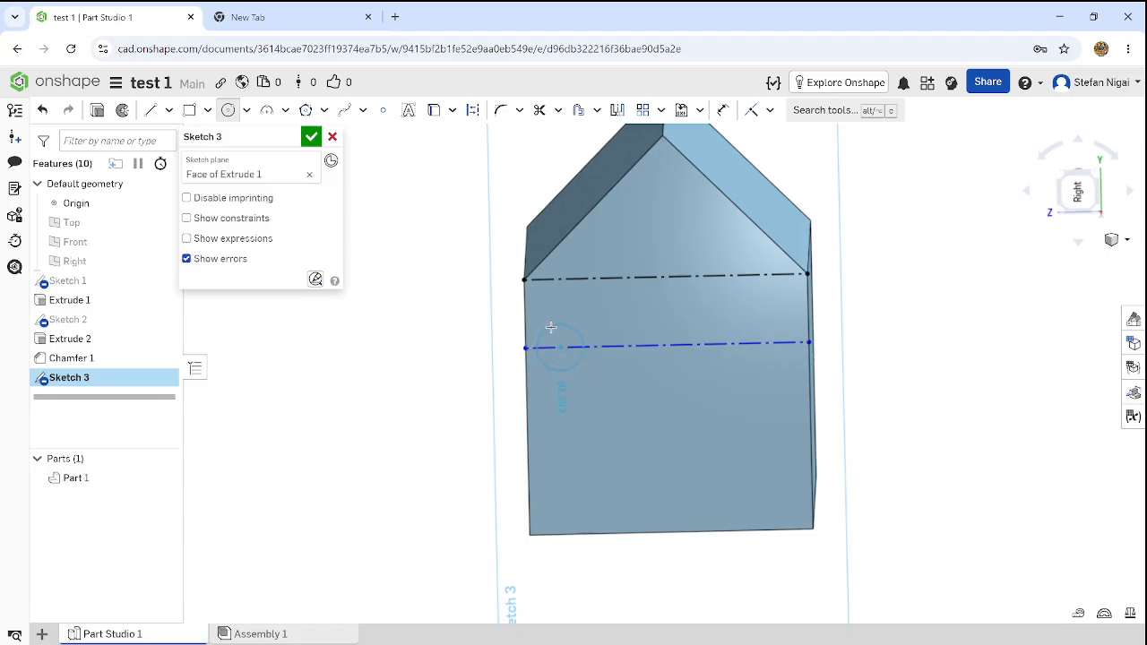
{"action": "left_click", "coordinate": [551, 327]}
{"action": "left_click", "coordinate": [723, 111]}
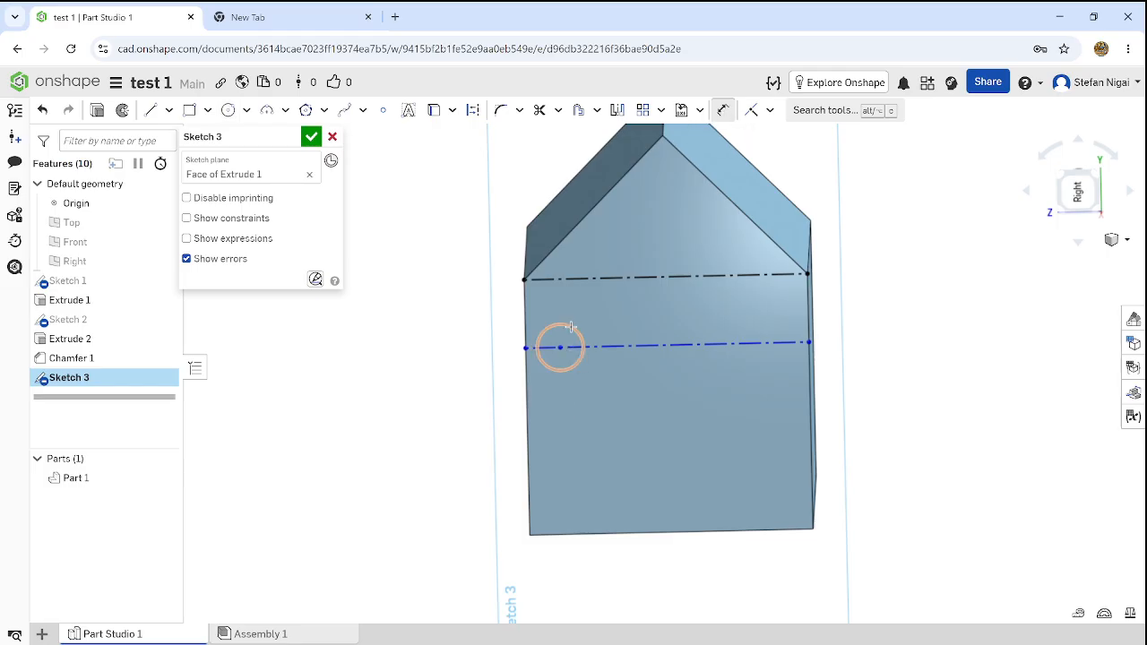
{"action": "left_click", "coordinate": [568, 327]}
{"action": "left_click", "coordinate": [455, 340]}
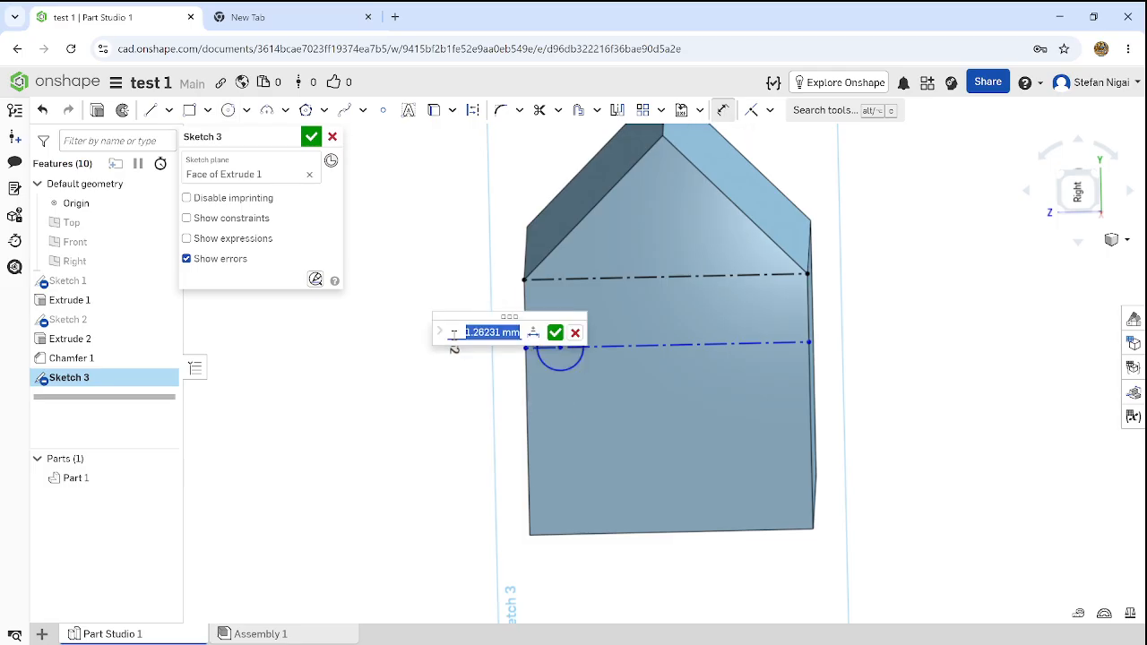
{"action": "type", "text": "2"}
{"action": "key", "text": "Return"}
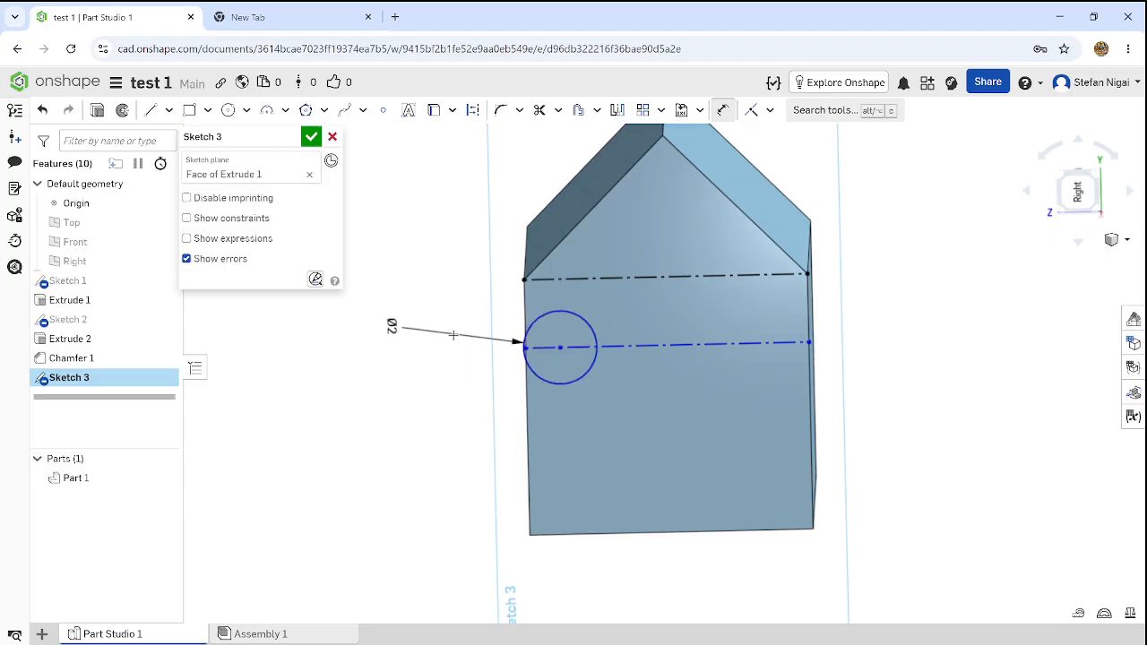
Set the left circle's diameter to 1 mm.
{"action": "double_click", "coordinate": [391, 326]}
{"action": "type", "text": "1mm"}
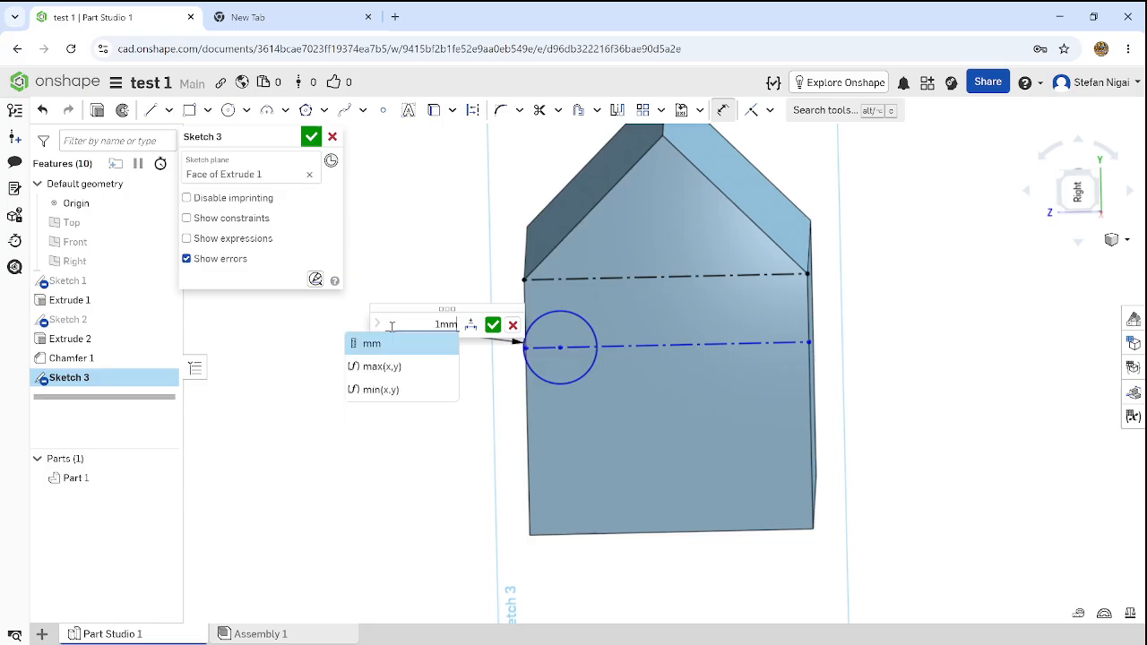
{"action": "key", "text": "Return"}
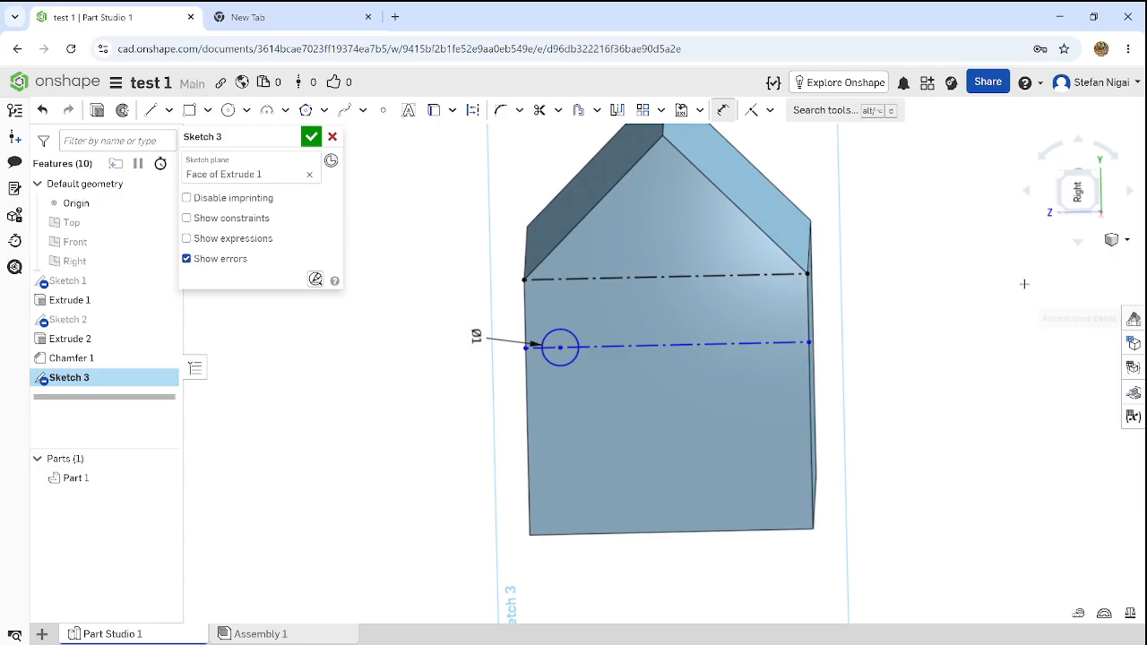
Sketch a second circle centred on the lower construction line near the face's right edge and dimension its diameter to 1 mm.
{"action": "left_click", "coordinate": [723, 109]}
{"action": "left_click", "coordinate": [233, 111]}
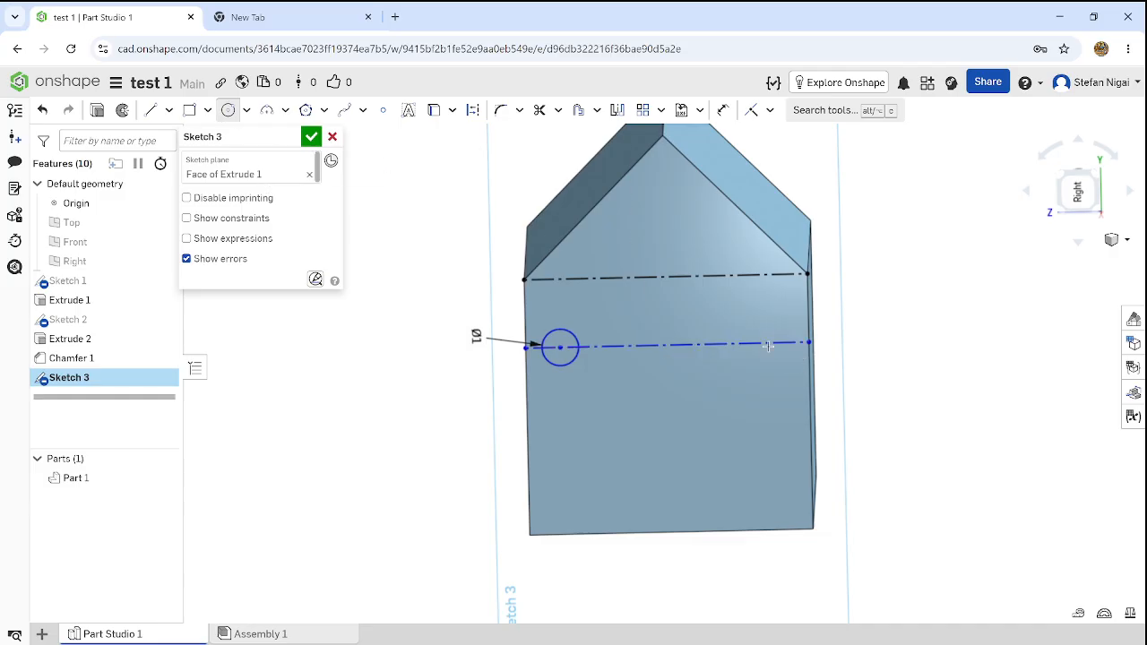
{"action": "left_click_drag", "start_coordinate": [758, 342], "coordinate": [780, 343]}
{"action": "left_click", "coordinate": [724, 110]}
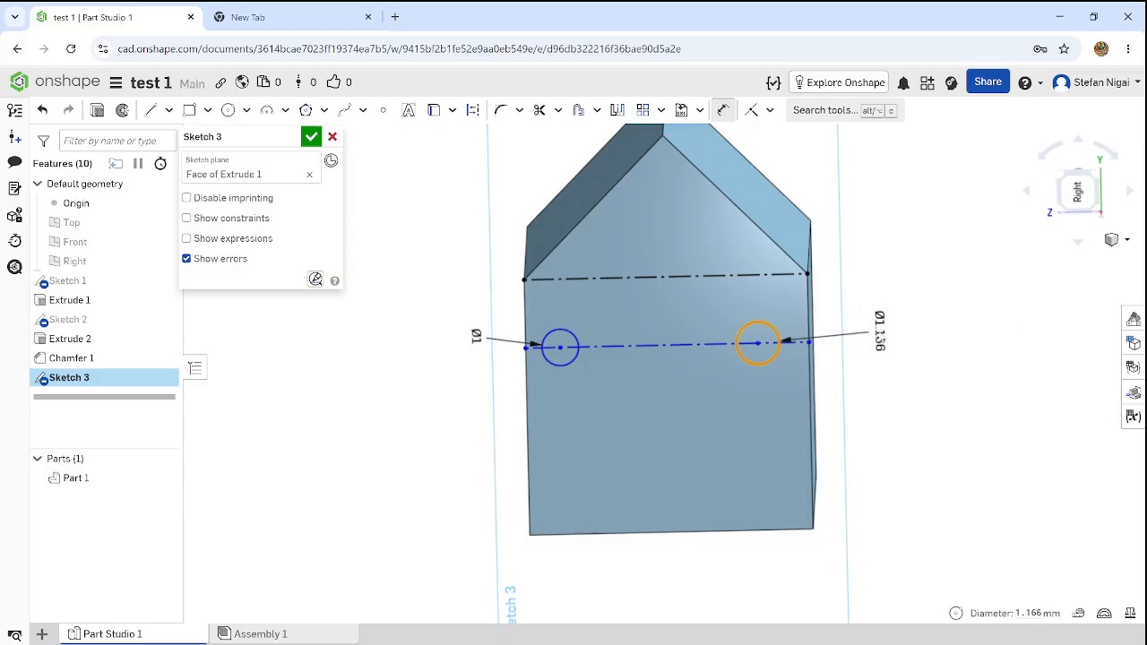
{"action": "left_click", "coordinate": [880, 332]}
{"action": "key", "text": "BackSpace"}
{"action": "type", "text": "1mm"}
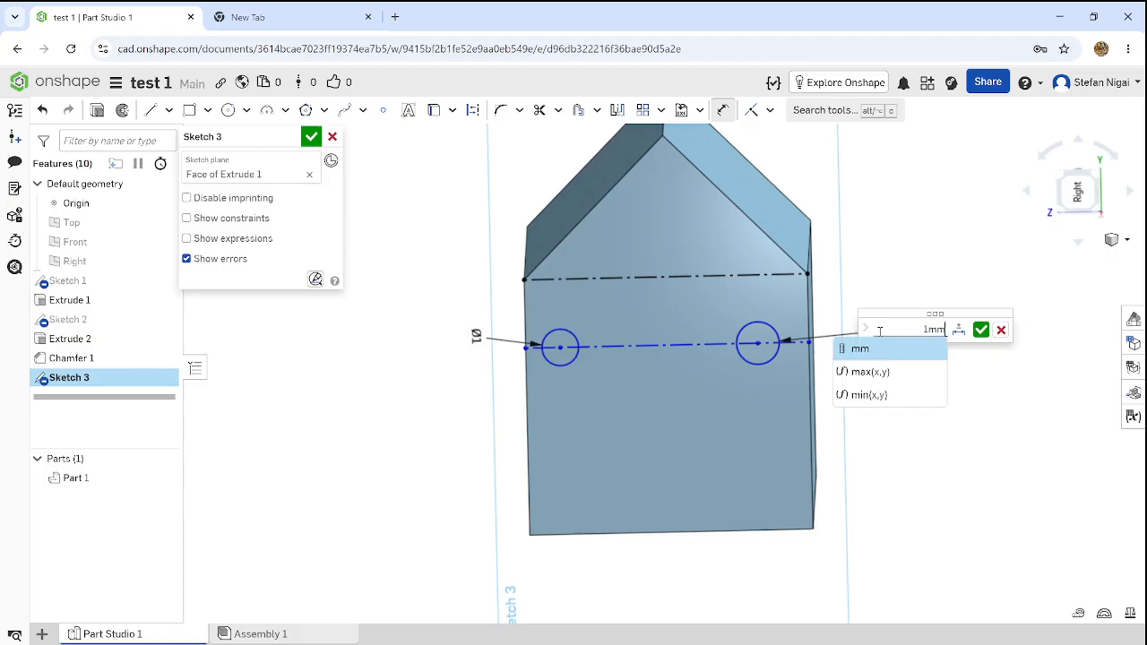
{"action": "key", "text": "Return"}
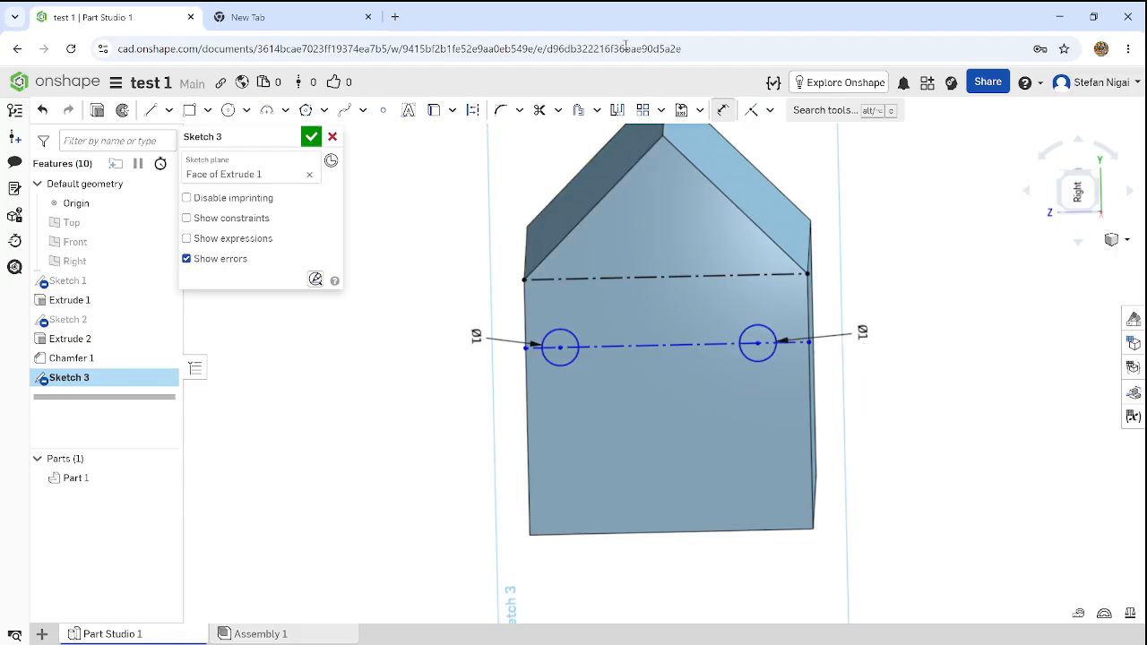
{"action": "left_click", "coordinate": [770, 110]}
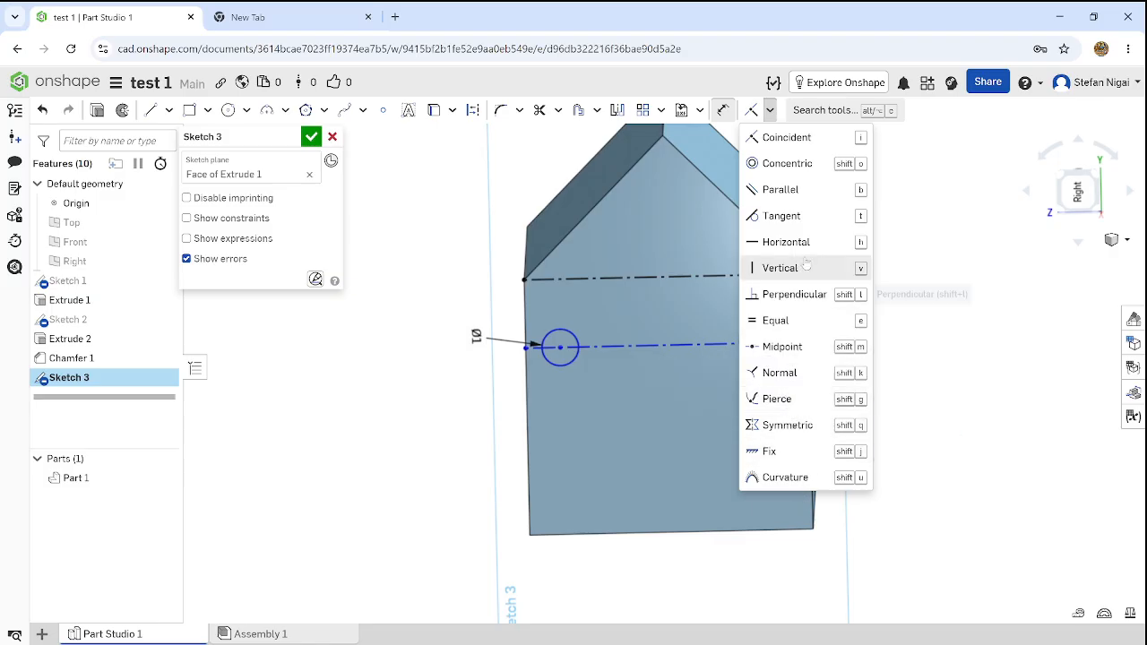
{"action": "left_click", "coordinate": [770, 110]}
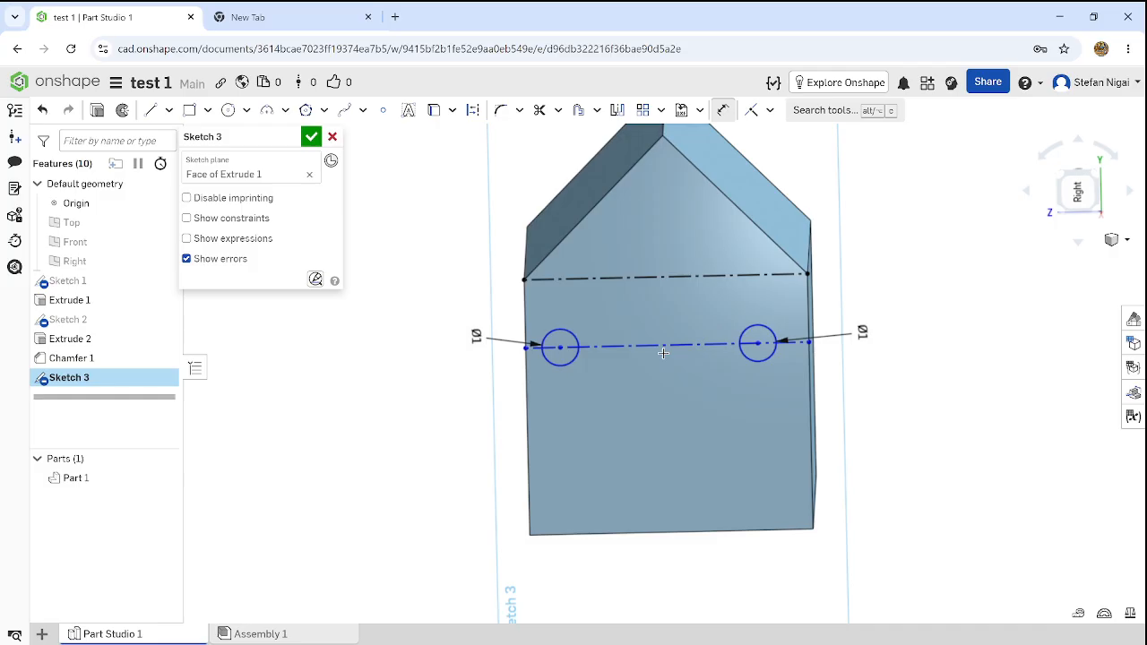
Dimension the gap between the right circle and the face's right edge to 3 mm.
{"action": "left_click", "coordinate": [776, 340]}
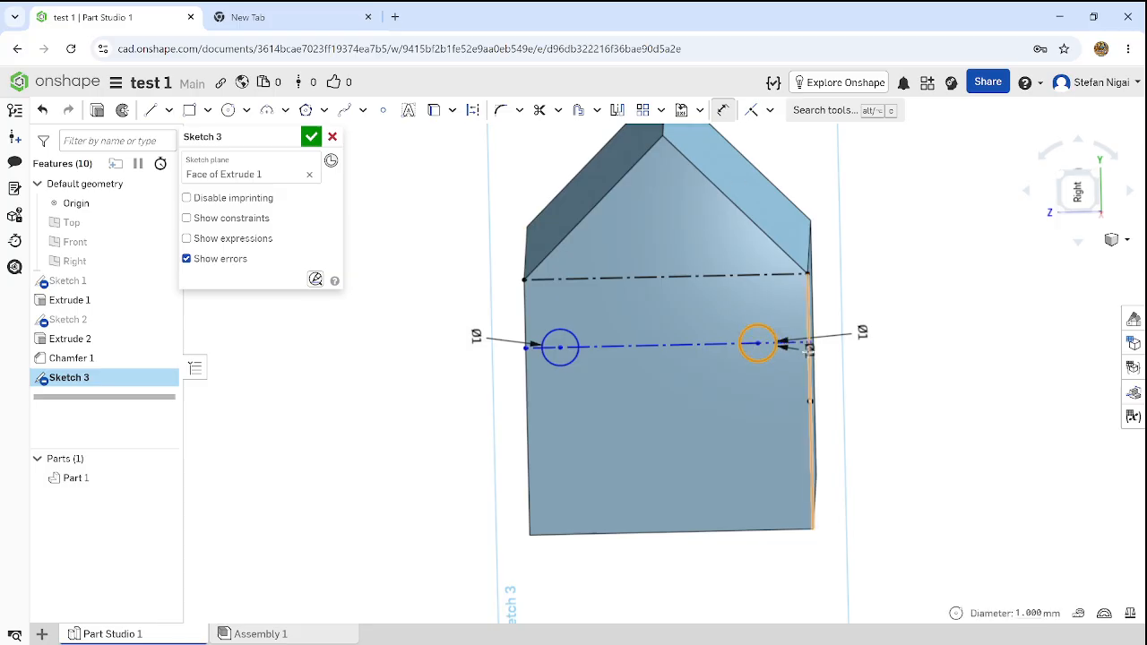
{"action": "left_click", "coordinate": [809, 350]}
{"action": "left_click", "coordinate": [939, 346]}
{"action": "key", "text": "BackSpace"}
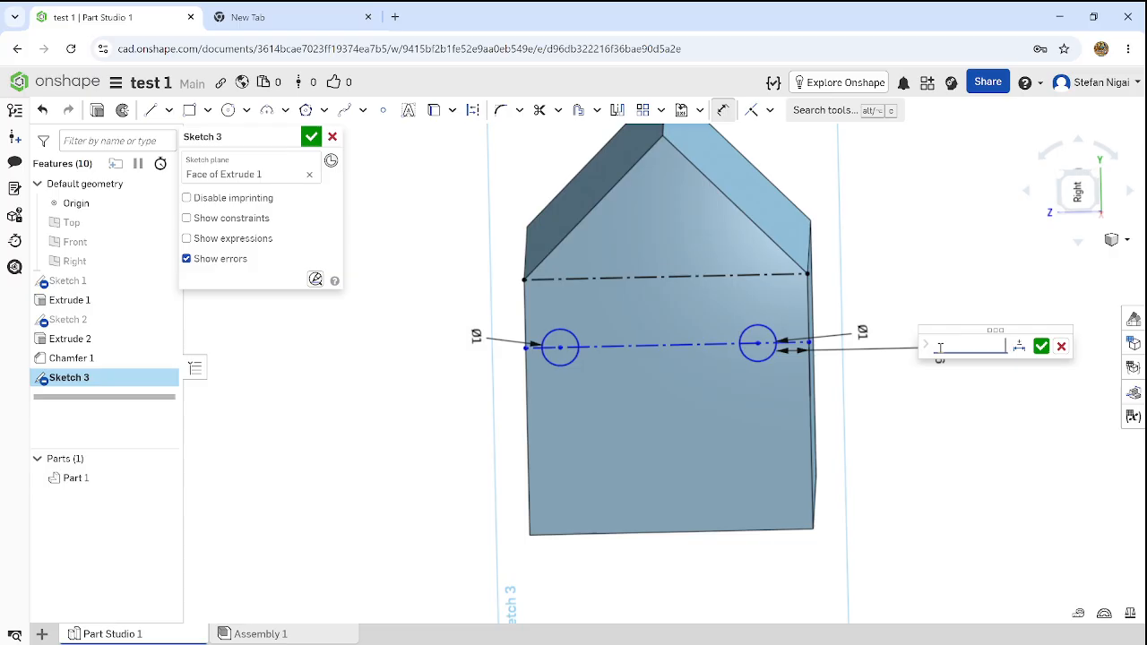
{"action": "type", "text": "1"}
{"action": "key", "text": "Return"}
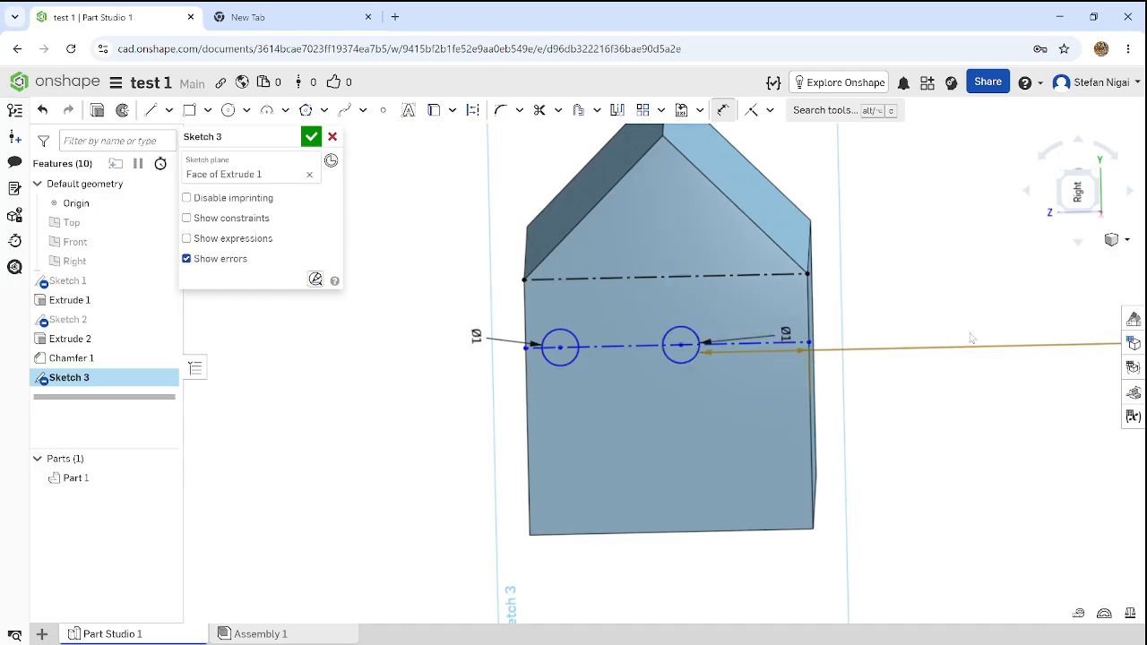
Set the gap between the right circle and the face's right edge to 1 mm.
{"action": "scroll", "coordinate": [1068, 354], "scroll_direction": "down", "scroll_amount": 10}
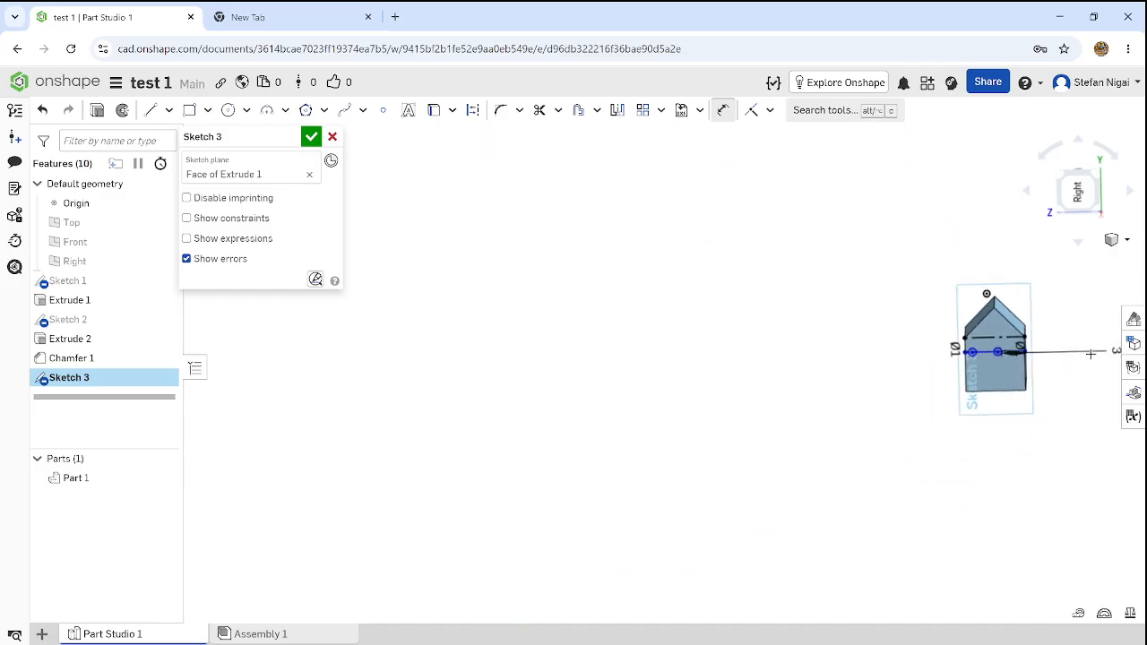
{"action": "double_click", "coordinate": [1103, 351]}
{"action": "type", "text": "1mm"}
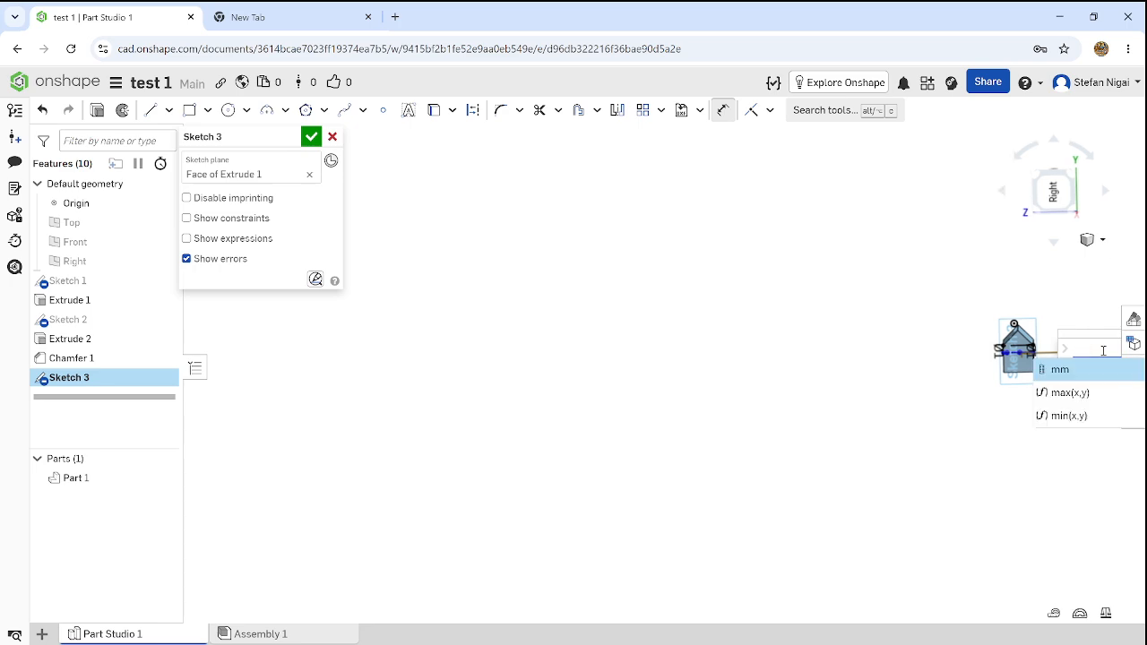
{"action": "key", "text": "Return"}
Dimension the gap between the left circle and the face's left edge to 1 mm.
{"action": "scroll", "coordinate": [1044, 244], "scroll_direction": "up", "scroll_amount": 3}
{"action": "scroll", "coordinate": [1045, 242], "scroll_direction": "down", "scroll_amount": 1}
{"action": "scroll", "coordinate": [1048, 238], "scroll_direction": "up", "scroll_amount": 5}
{"action": "left_click", "coordinate": [1089, 173]}
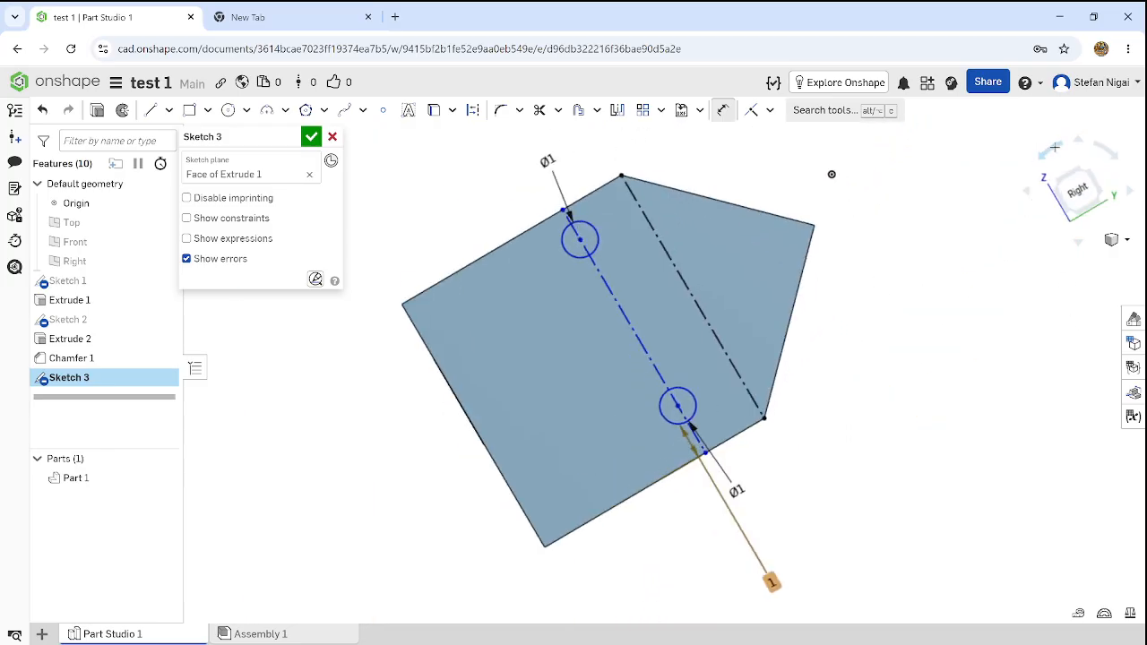
{"action": "left_click", "coordinate": [1055, 147]}
{"action": "left_click", "coordinate": [1055, 148]}
{"action": "left_click", "coordinate": [1055, 148]}
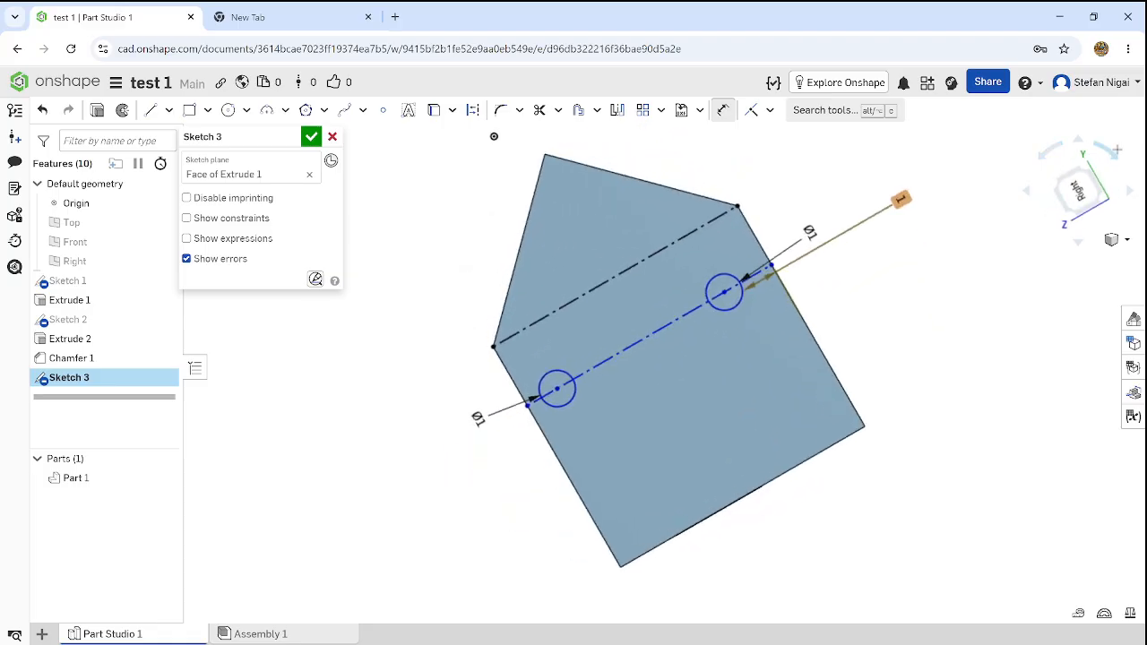
{"action": "left_click", "coordinate": [1116, 151]}
{"action": "left_click", "coordinate": [1116, 151]}
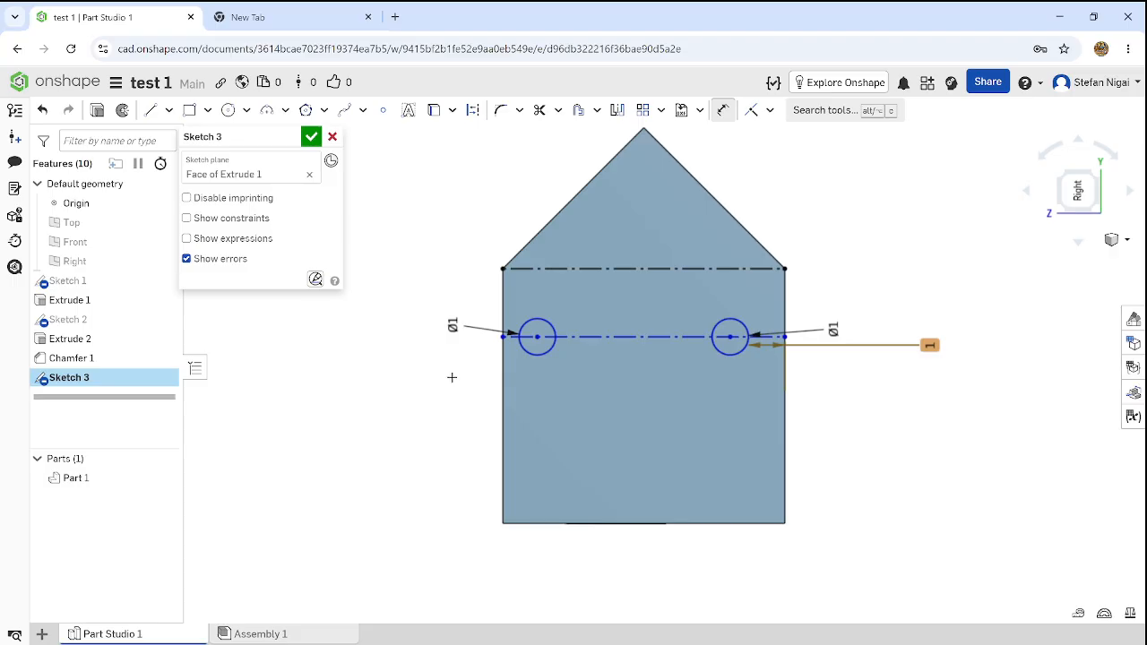
{"action": "left_click", "coordinate": [518, 347]}
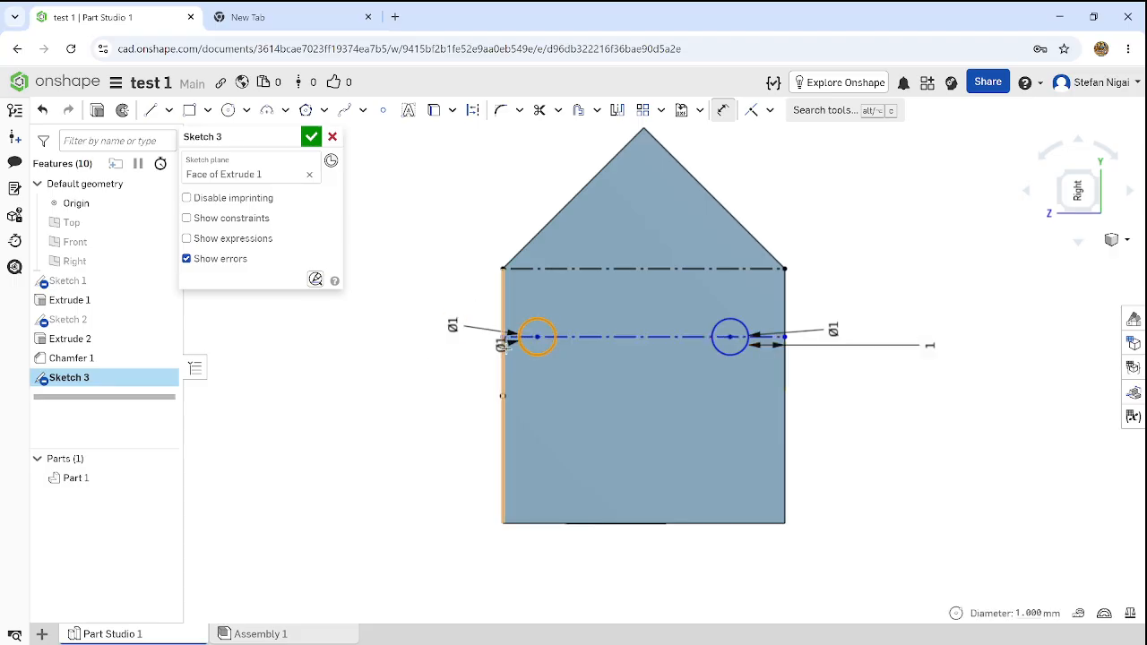
{"action": "left_click", "coordinate": [504, 352]}
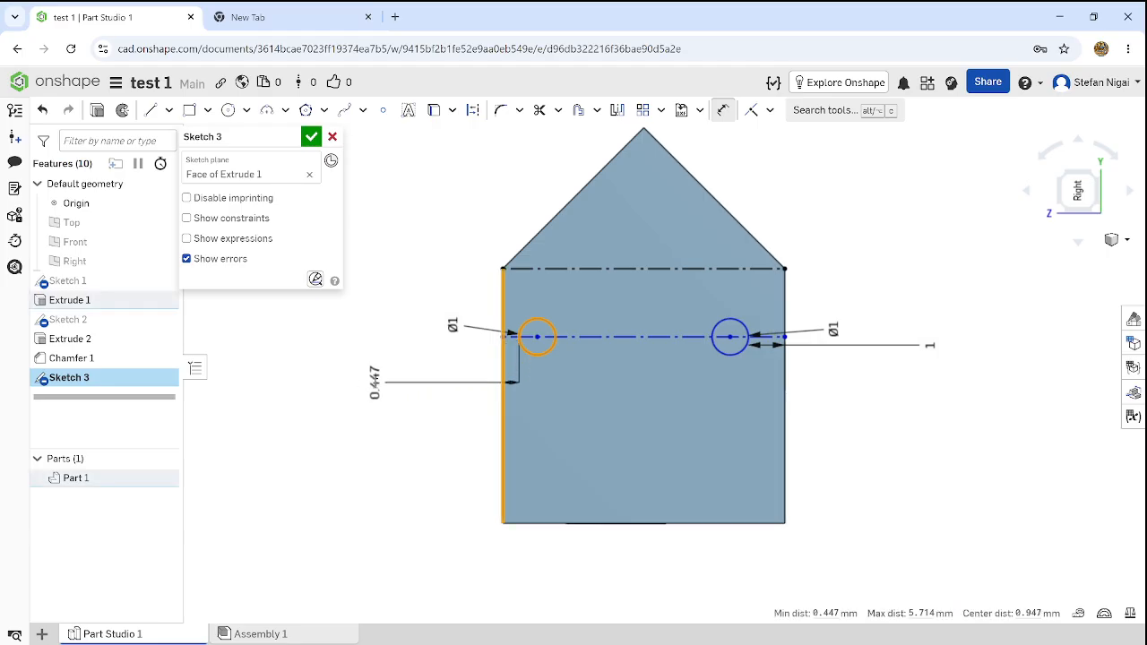
{"action": "left_click", "coordinate": [375, 383]}
{"action": "key", "text": "BackSpace"}
{"action": "type", "text": "1mm"}
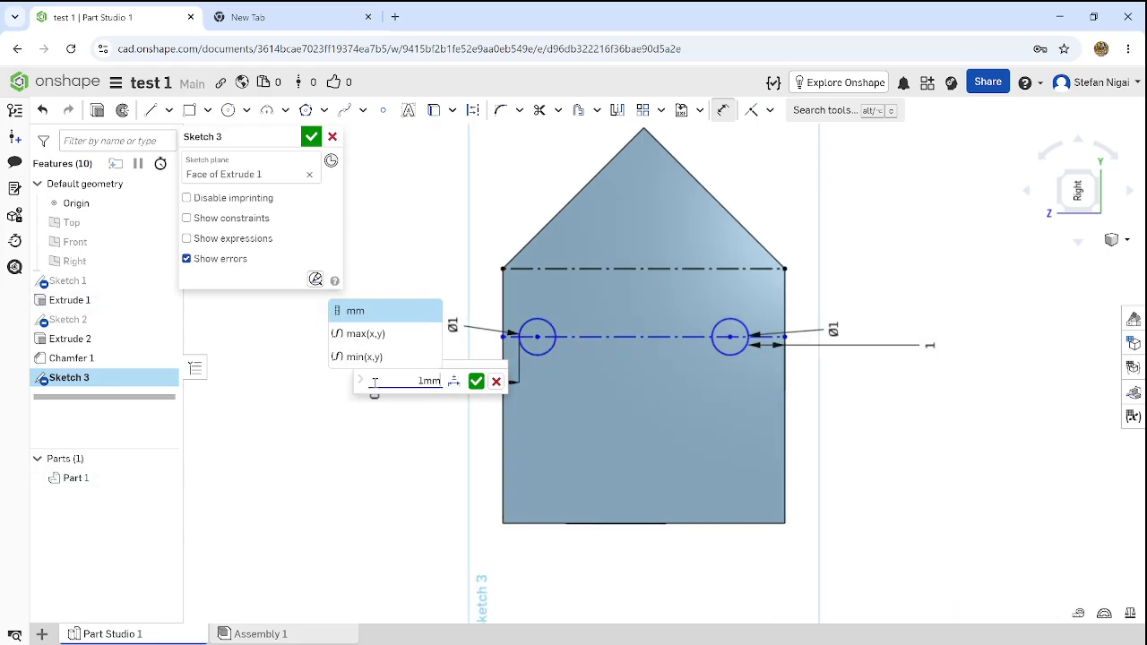
{"action": "key", "text": "Return"}
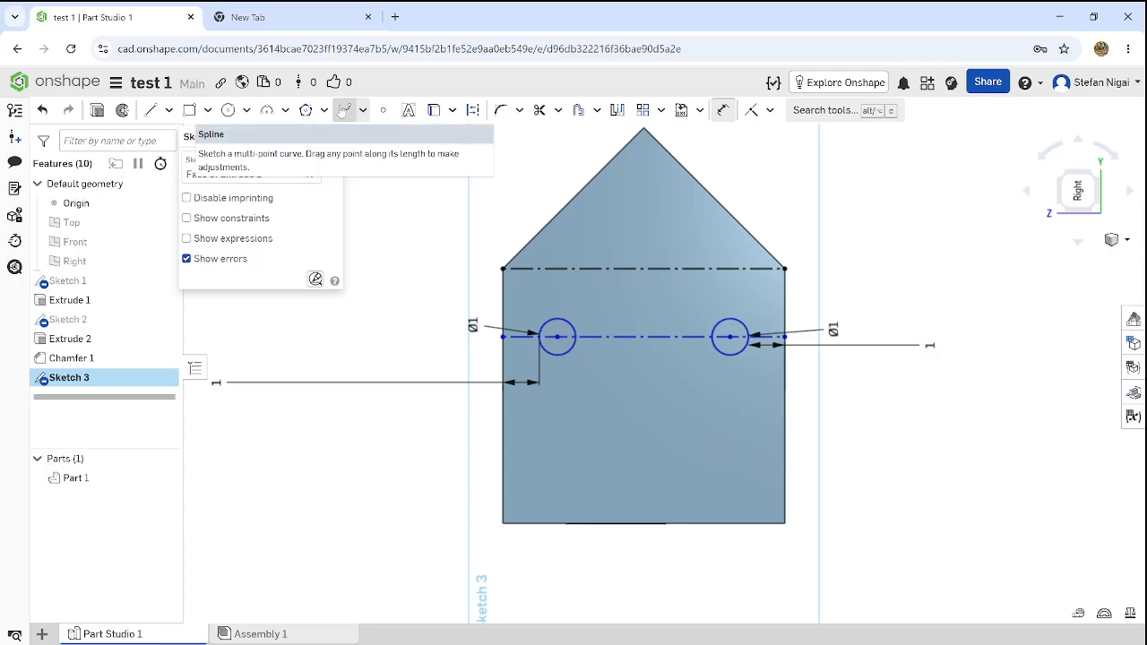
Draw a three-point spline below the two circles, sagging in the middle to form a smile.
{"action": "left_click", "coordinate": [344, 112]}
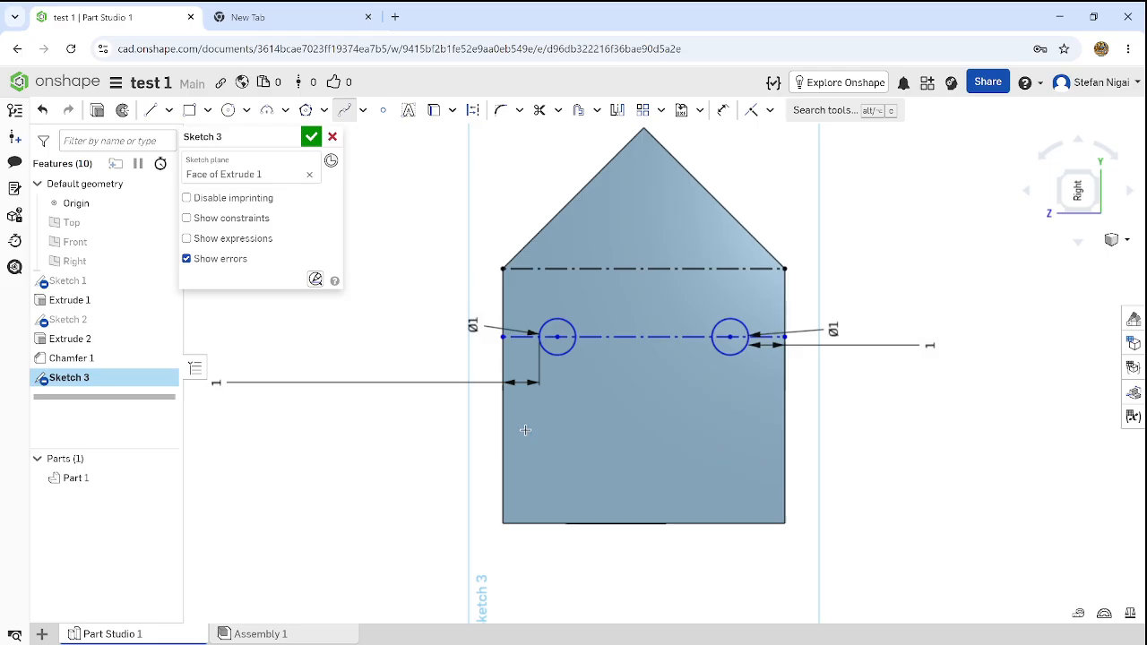
{"action": "left_click", "coordinate": [525, 429]}
{"action": "left_click", "coordinate": [638, 490]}
{"action": "left_click", "coordinate": [727, 433]}
{"action": "left_click", "coordinate": [730, 431]}
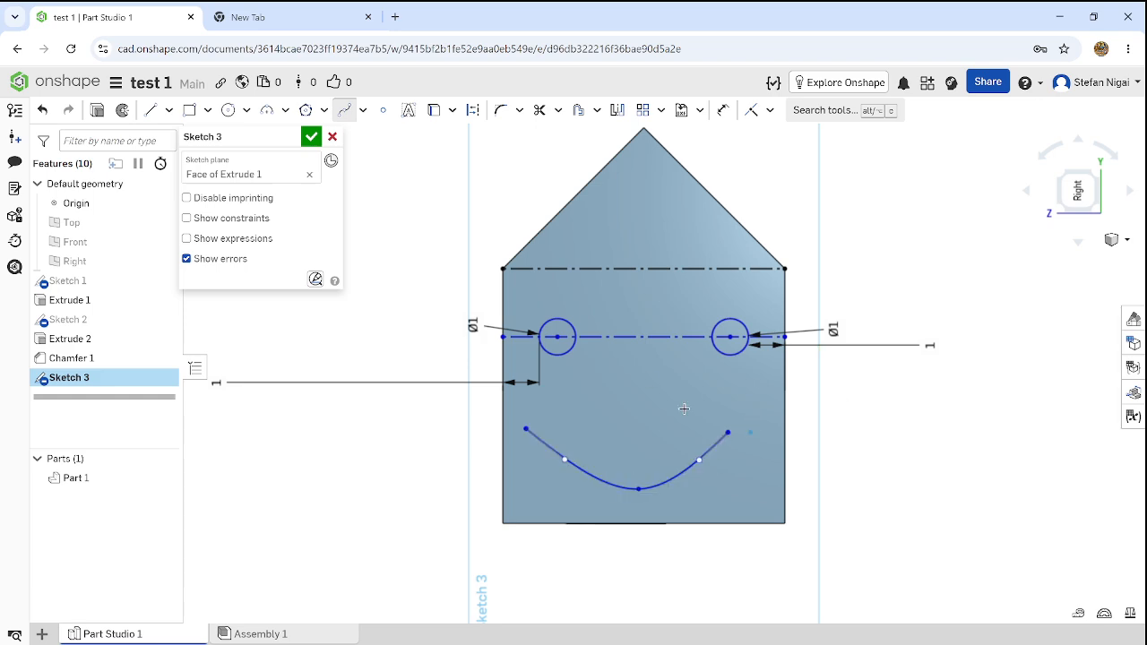
Draw a second, shallower spline between the smile curve's two endpoints to close the mouth shape.
{"action": "left_click", "coordinate": [526, 429]}
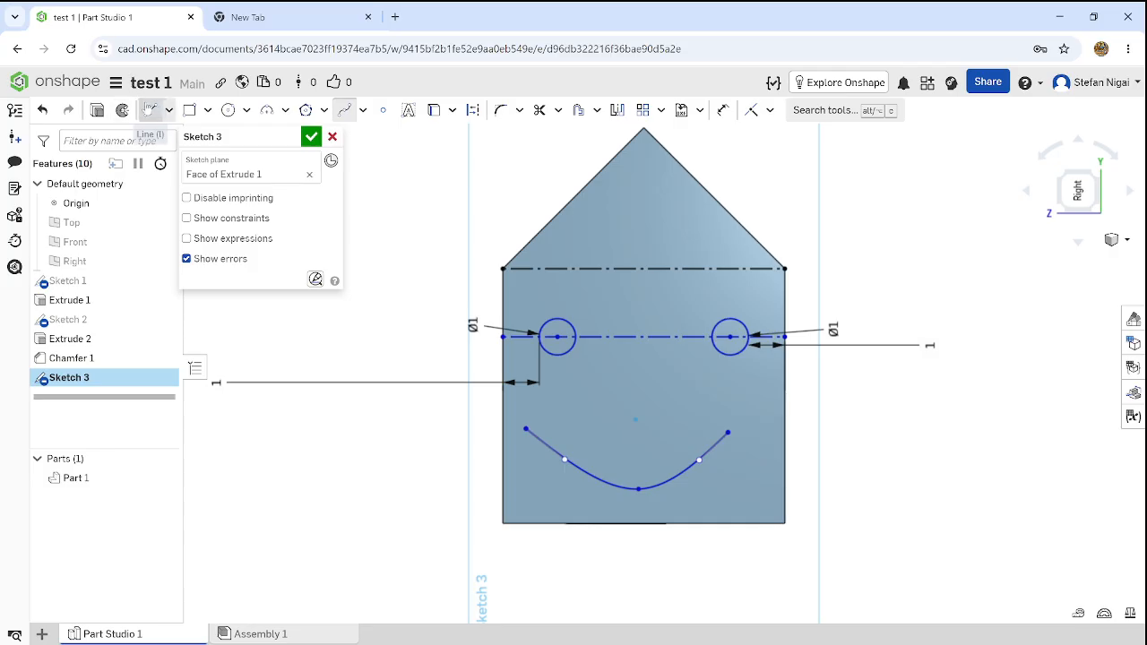
{"action": "left_click", "coordinate": [526, 427]}
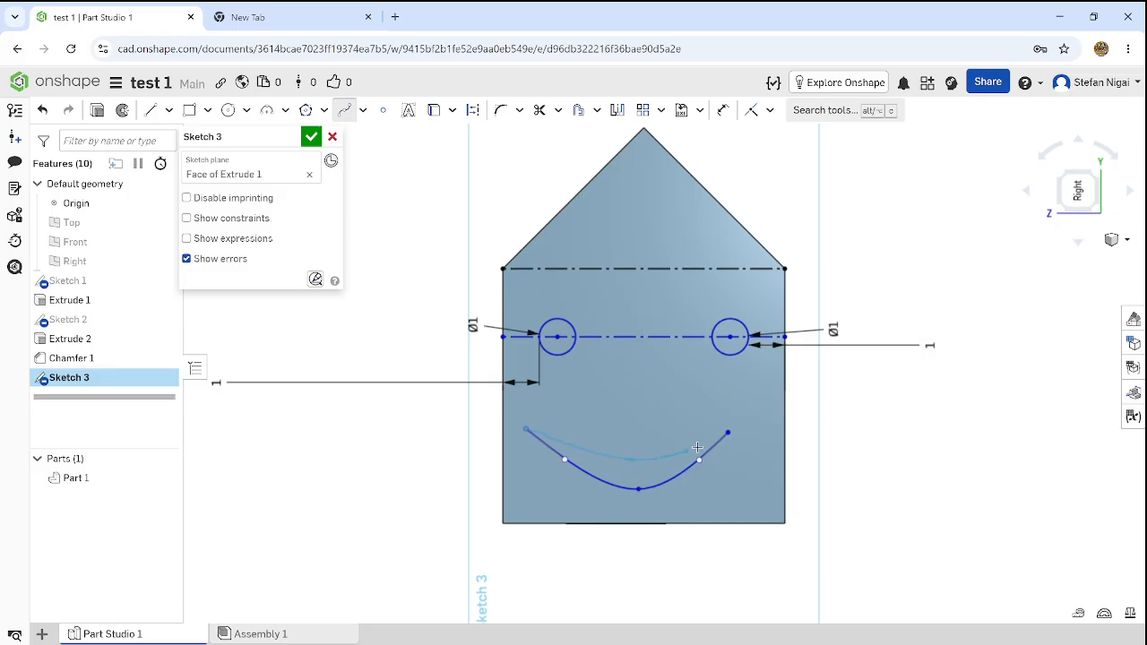
{"action": "left_click", "coordinate": [726, 433]}
{"action": "left_click", "coordinate": [729, 432]}
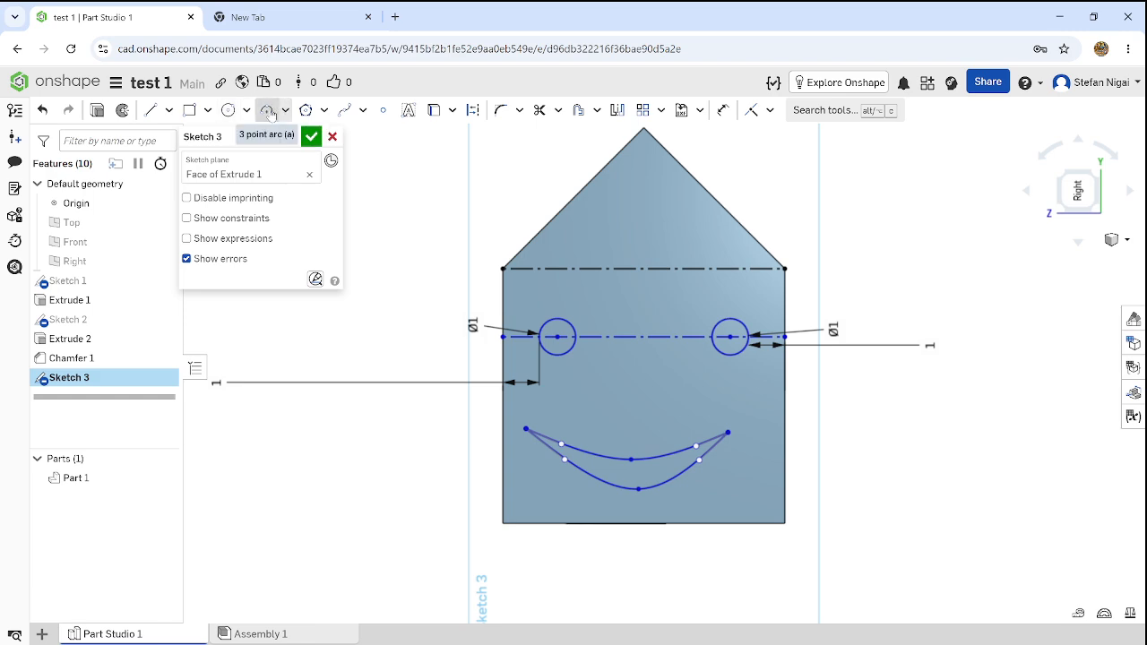
Draw a small three-point arc between the eyes and mouth, and close it with a line about 0.86 mm long to form a nose.
{"action": "left_click", "coordinate": [270, 112]}
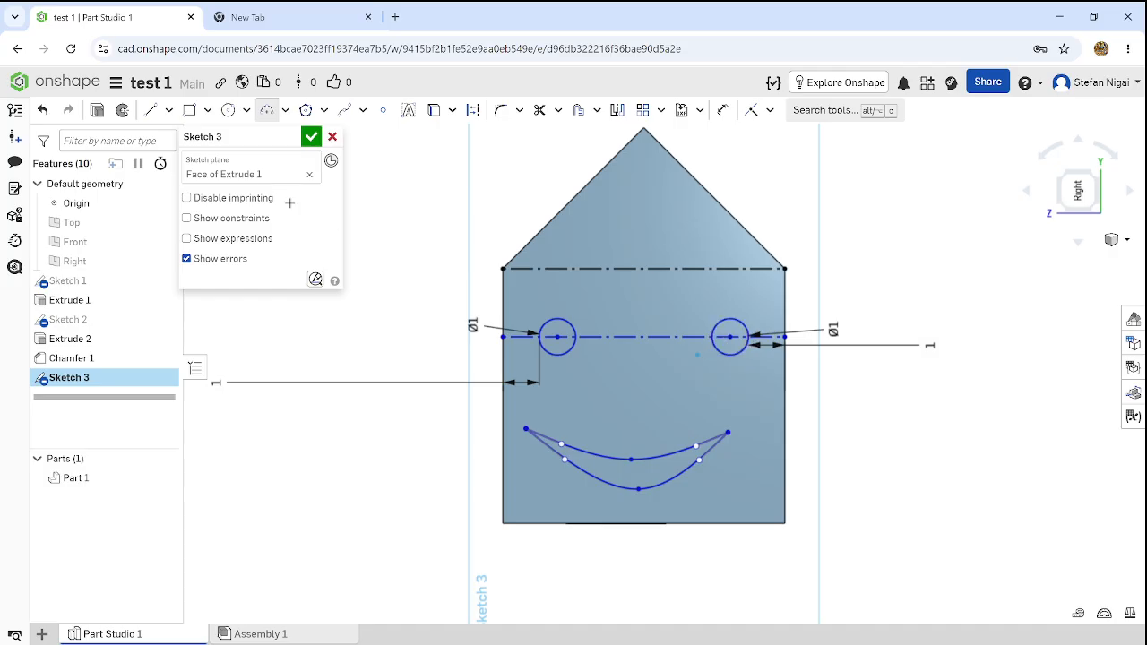
{"action": "left_click", "coordinate": [632, 381]}
{"action": "key", "text": "Escape"}
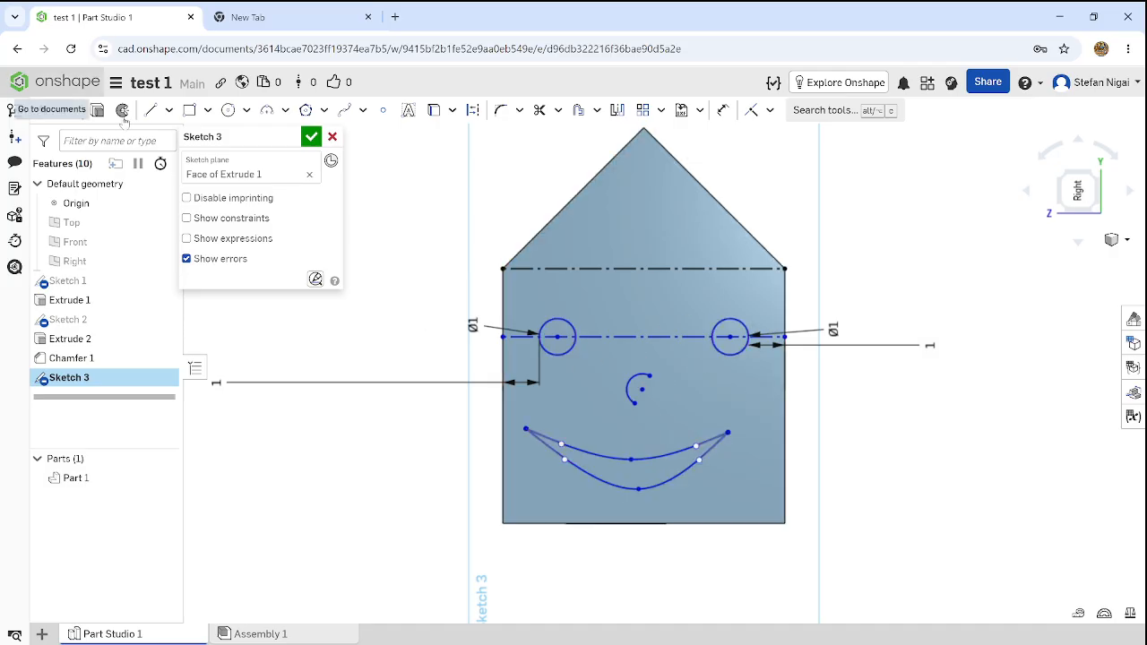
{"action": "left_click", "coordinate": [151, 109]}
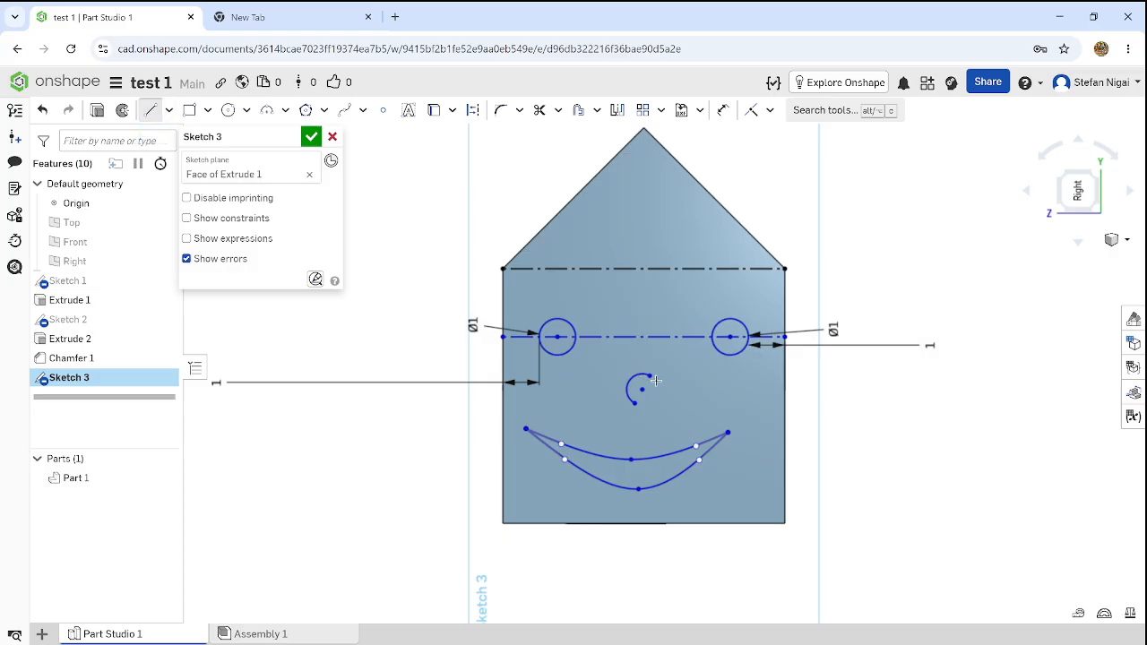
{"action": "left_click", "coordinate": [637, 404]}
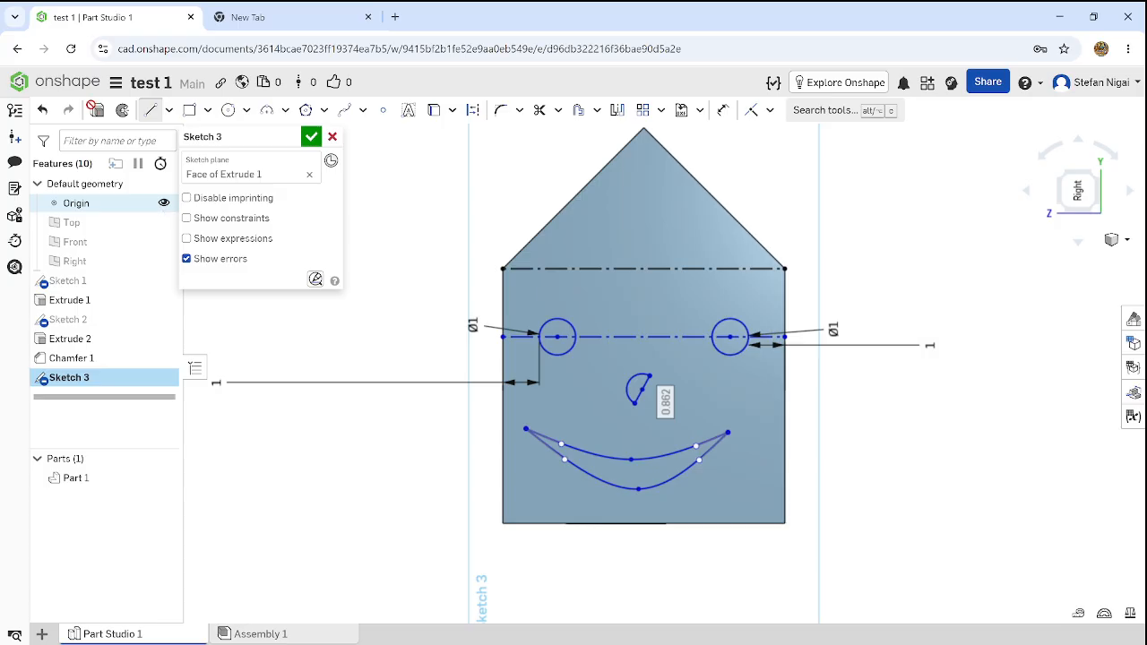
{"action": "left_click", "coordinate": [305, 111]}
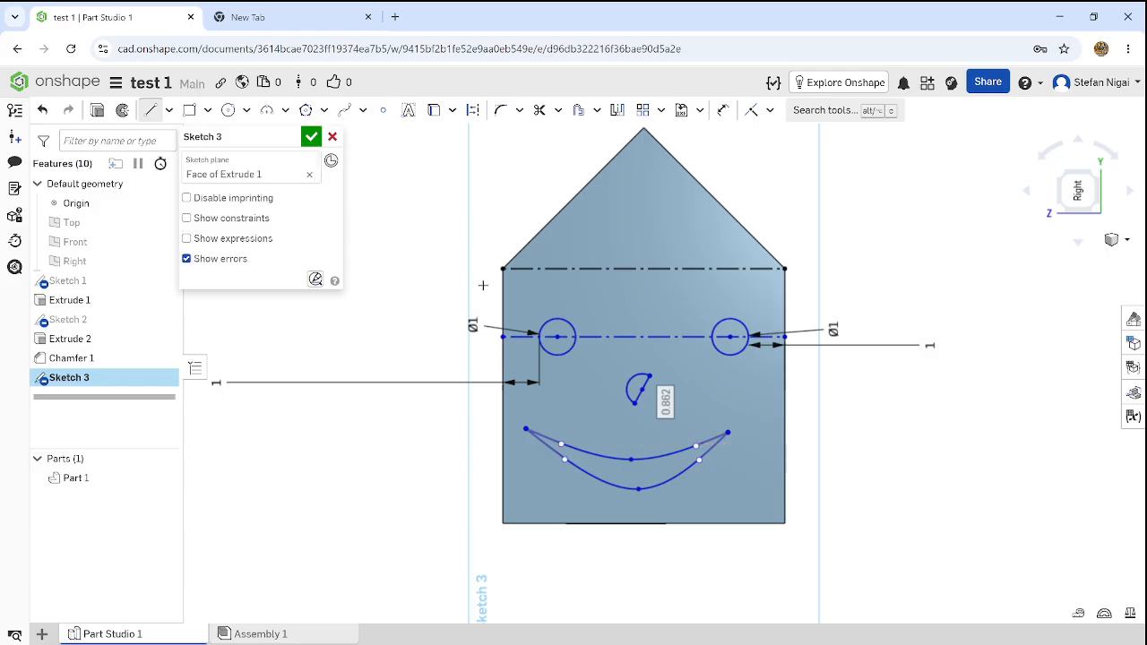
{"action": "left_click", "coordinate": [306, 110]}
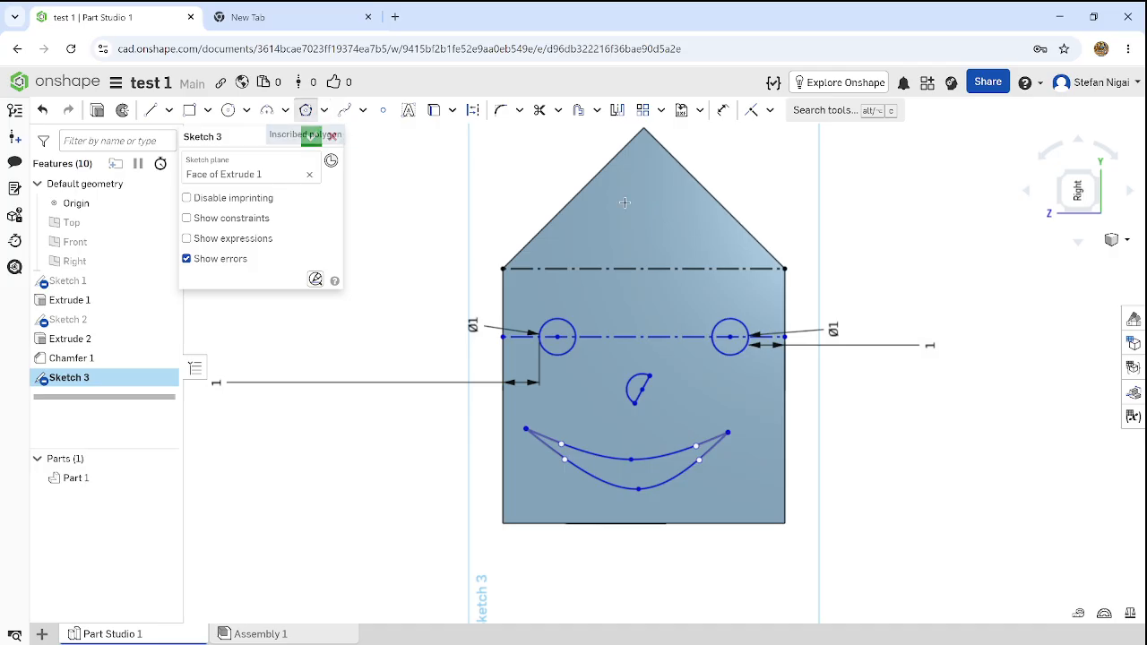
{"action": "left_click", "coordinate": [615, 237]}
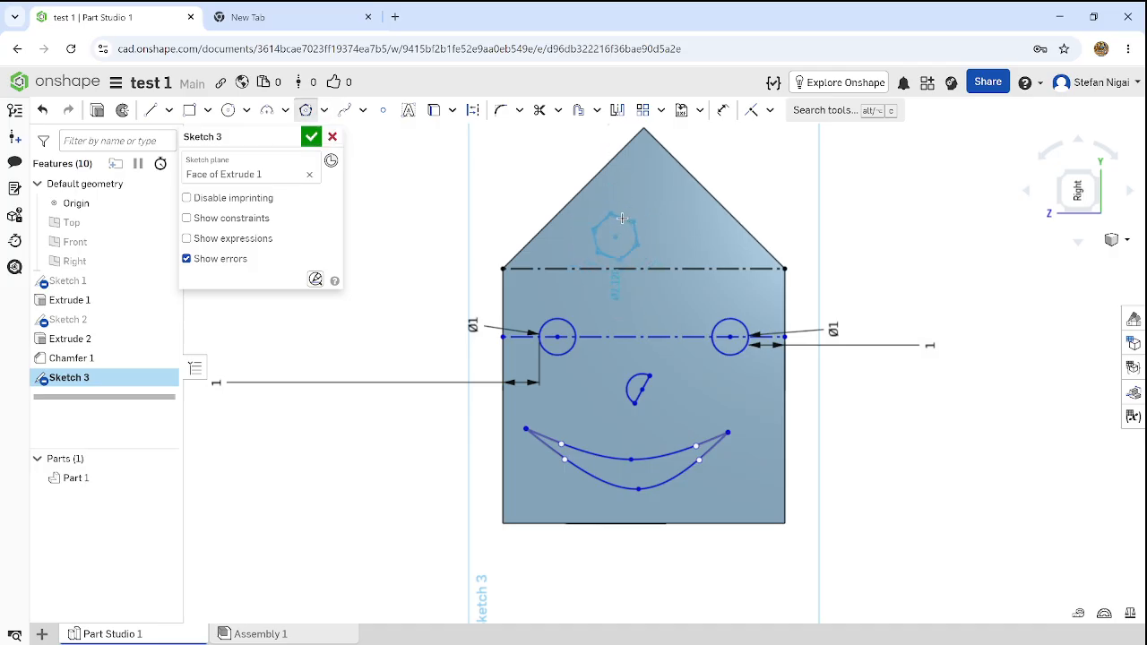
{"action": "key", "text": "Escape"}
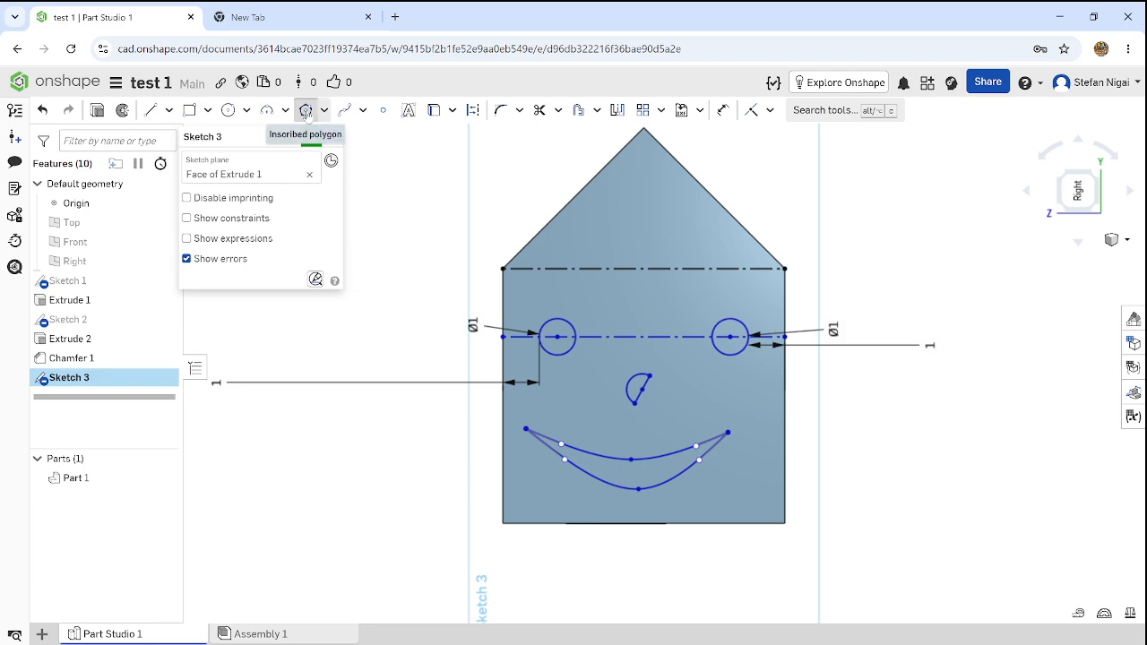
Draw an inscribed five-sided polygon with a circle diameter of about 1.56 mm in the triangular area above the eyes, and finish the sketch.
{"action": "left_click", "coordinate": [305, 112]}
{"action": "left_click", "coordinate": [634, 217]}
{"action": "left_click", "coordinate": [635, 188]}
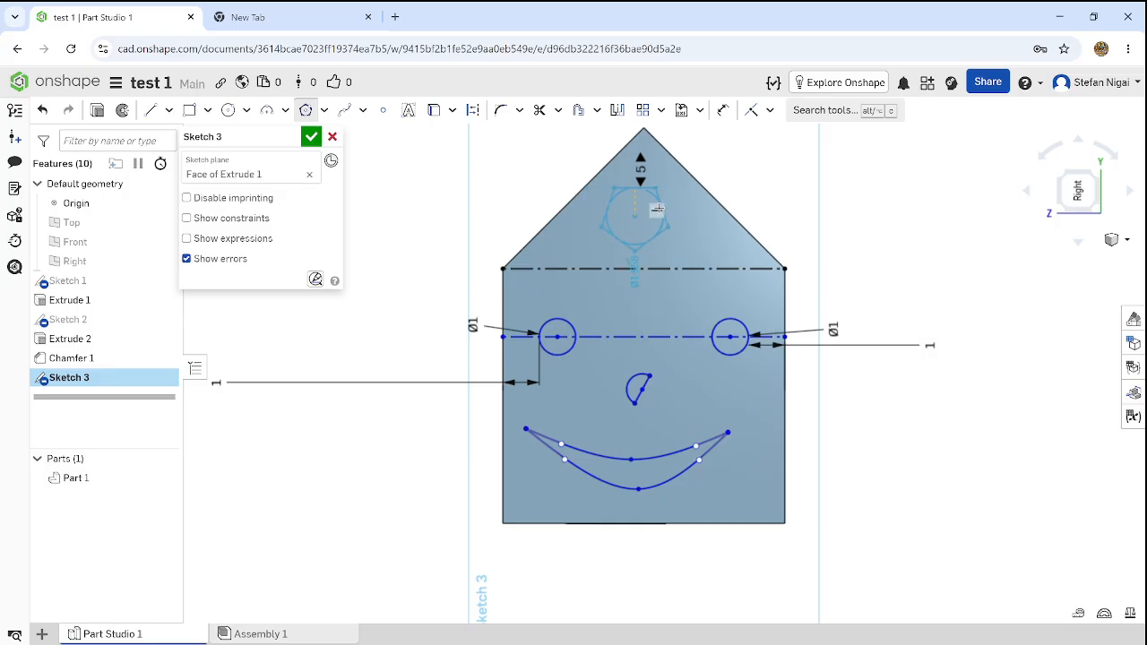
{"action": "left_click", "coordinate": [657, 209]}
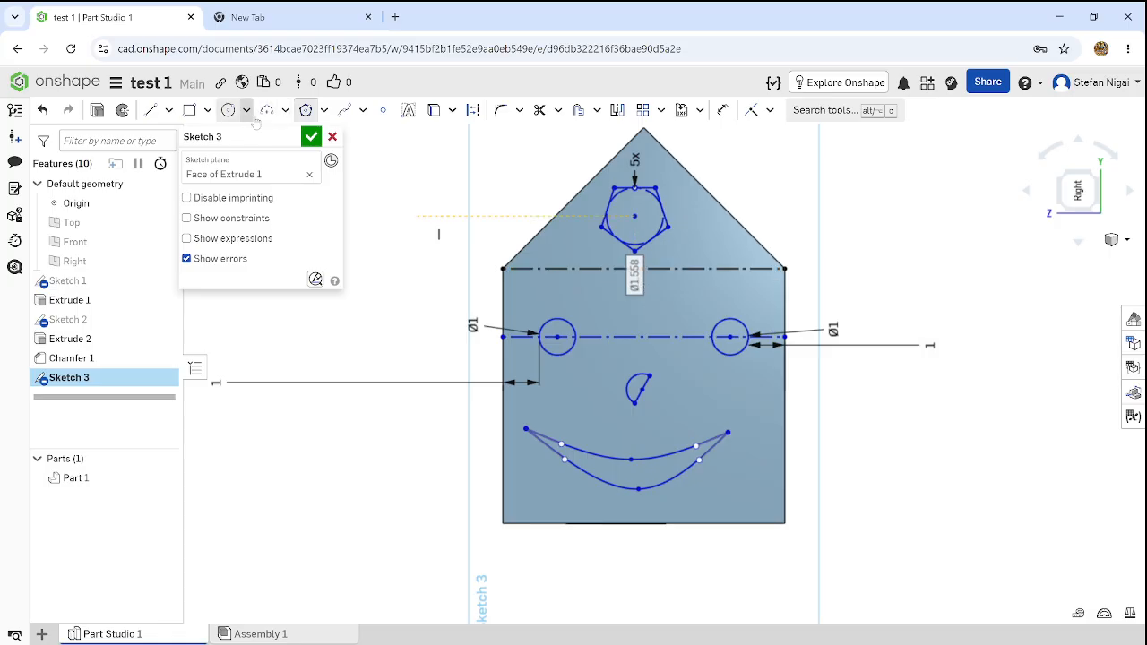
{"action": "left_click", "coordinate": [309, 139]}
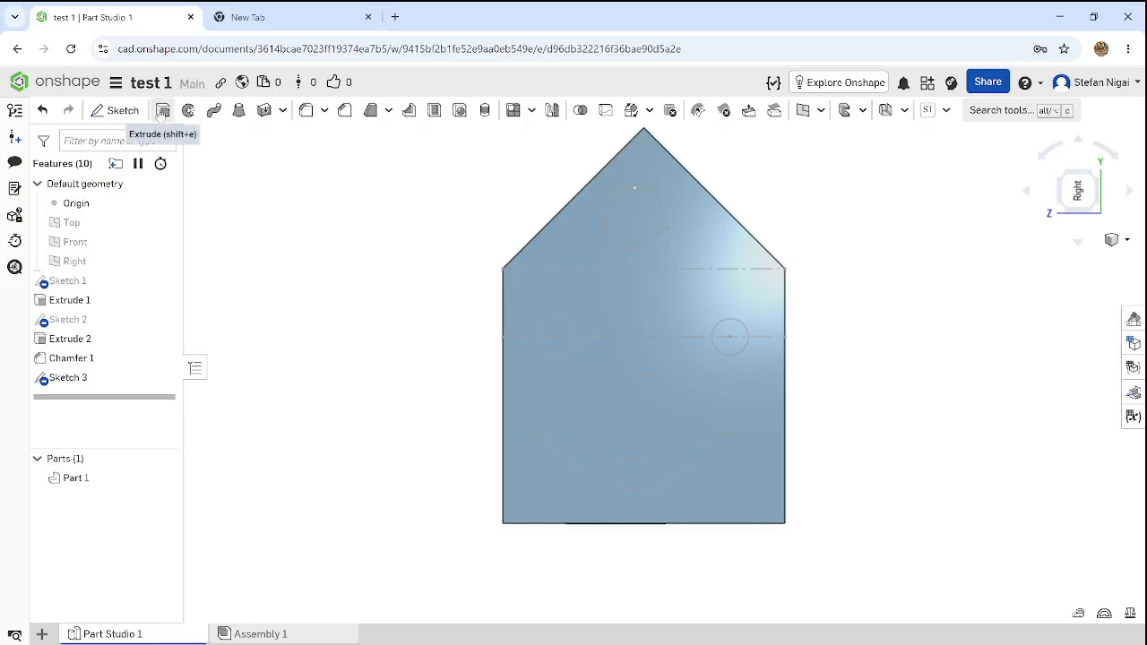
Start an extrude with both eye circles, the mouth, the nose and the pentagon as its regions.
{"action": "left_click", "coordinate": [162, 111]}
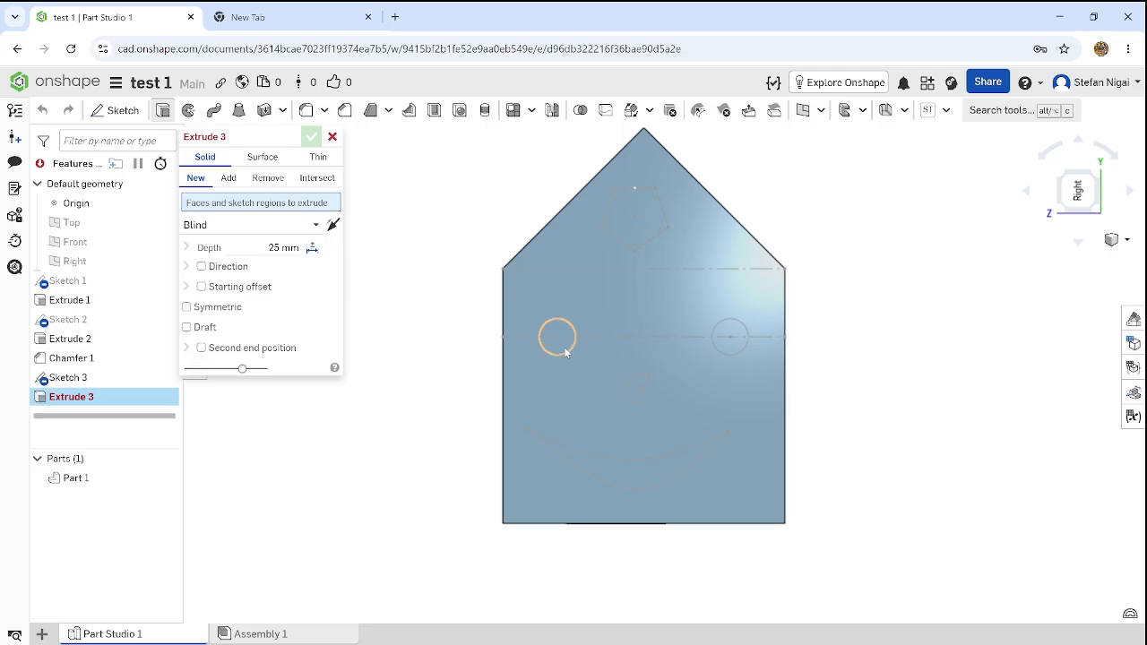
{"action": "left_click", "coordinate": [730, 351]}
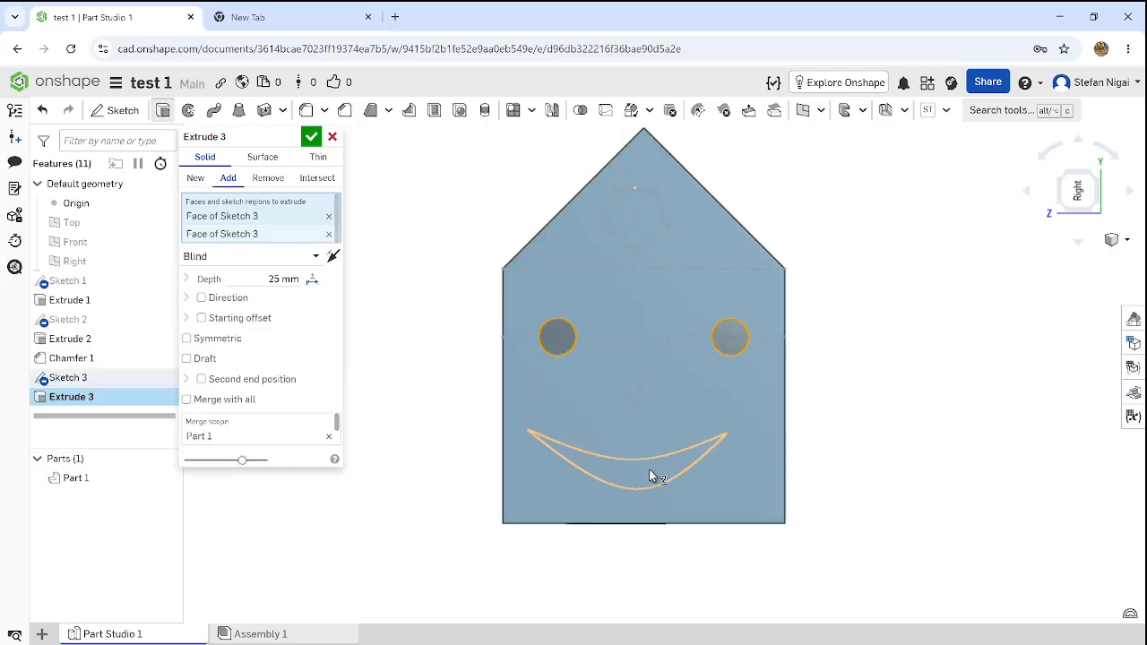
{"action": "left_click", "coordinate": [650, 470]}
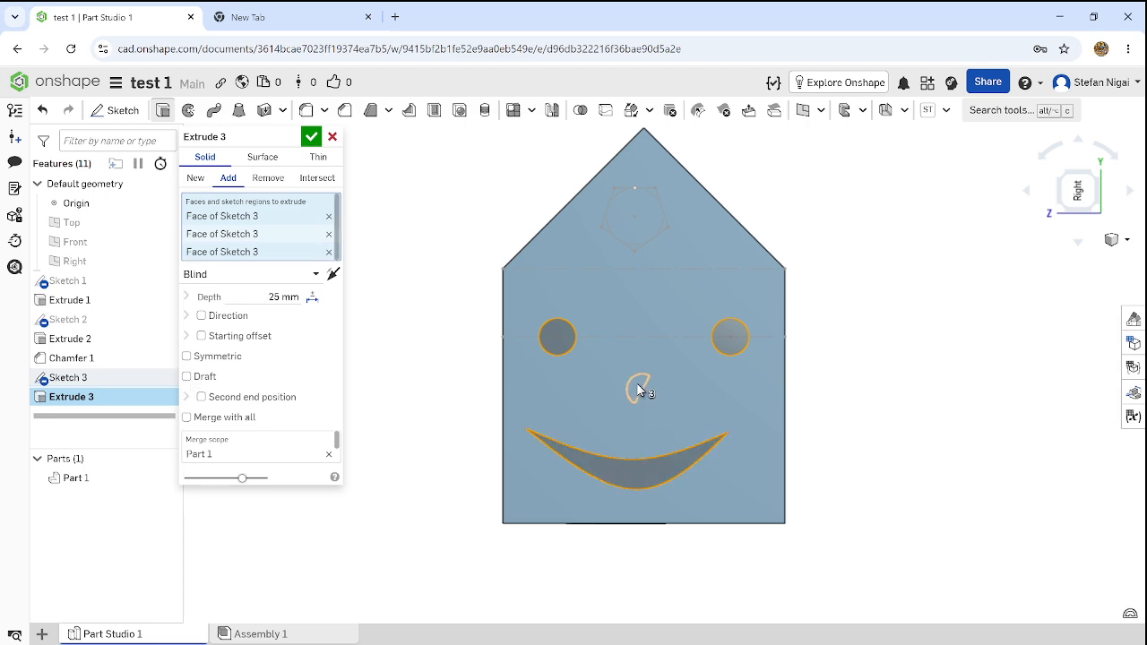
{"action": "left_click", "coordinate": [638, 387]}
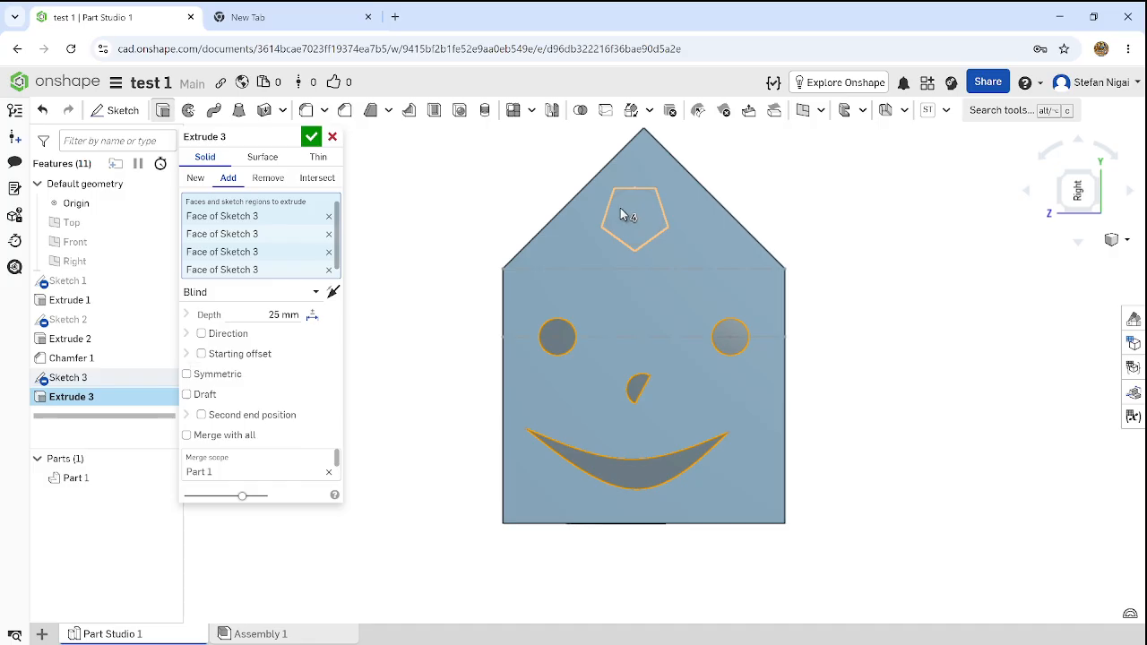
{"action": "left_click", "coordinate": [621, 208]}
{"action": "right_click_drag", "start_coordinate": [841, 305], "coordinate": [840, 309]}
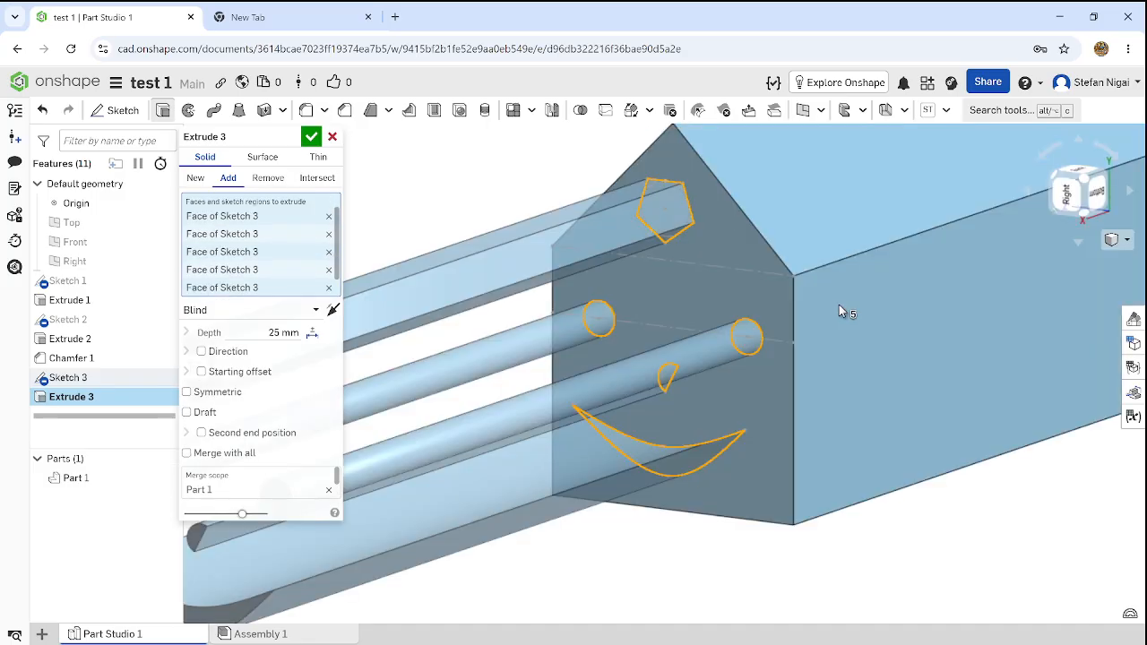
Make the extrude remove material to a blind depth of 2 mm and apply it.
{"action": "left_click", "coordinate": [269, 177]}
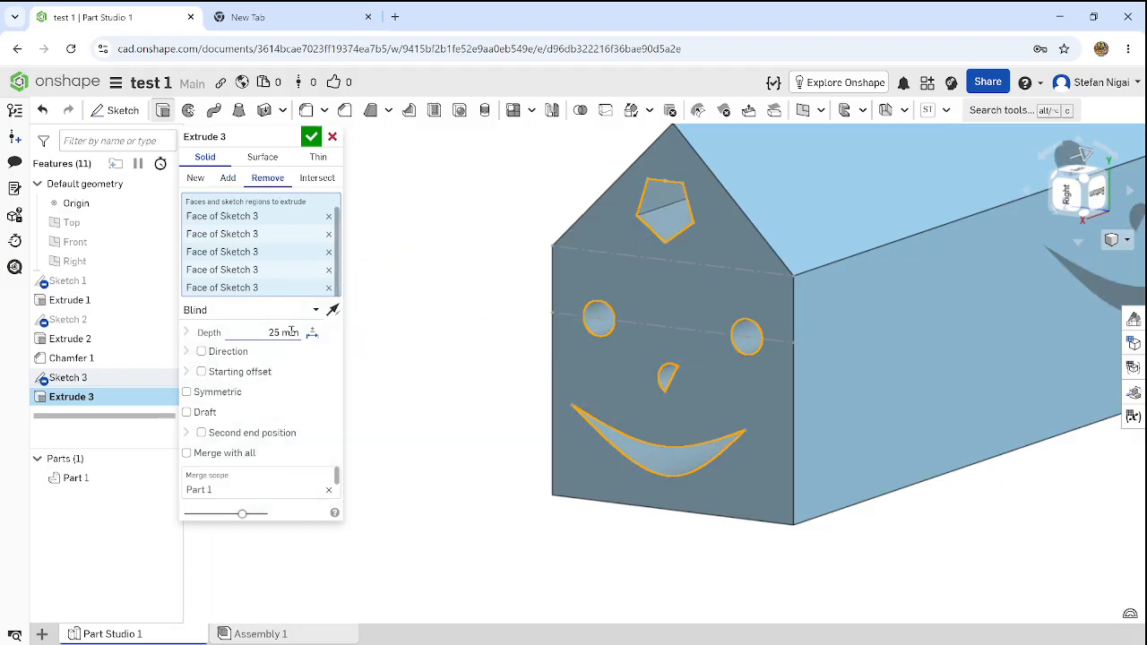
{"action": "left_click", "coordinate": [290, 331]}
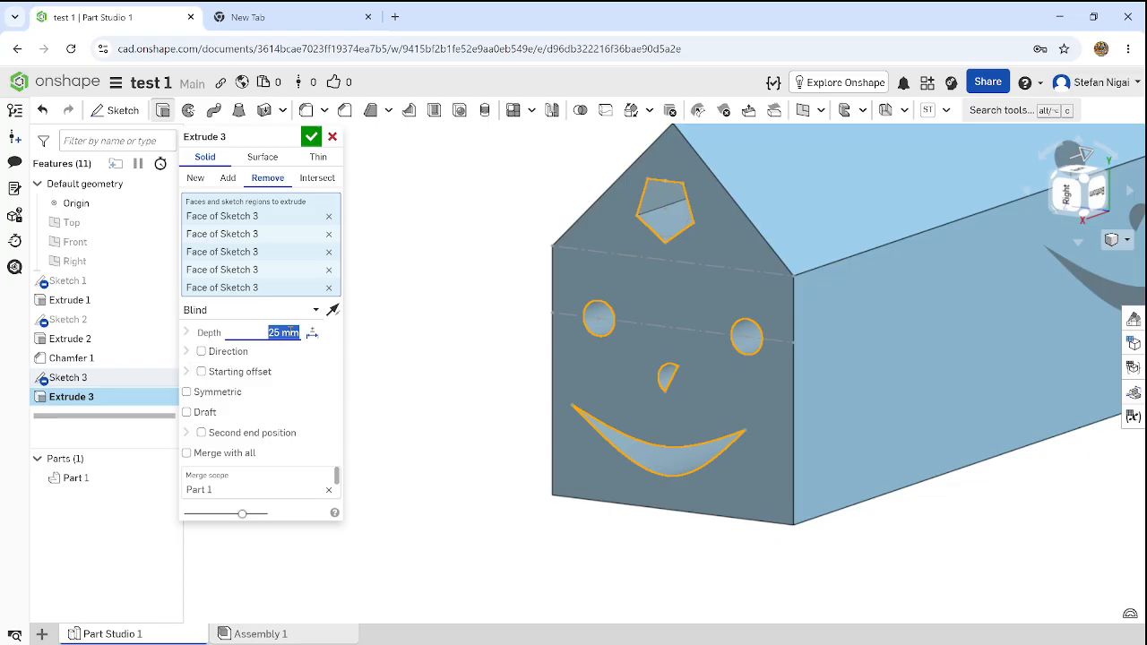
{"action": "key", "text": "BackSpace"}
{"action": "type", "text": "2m"}
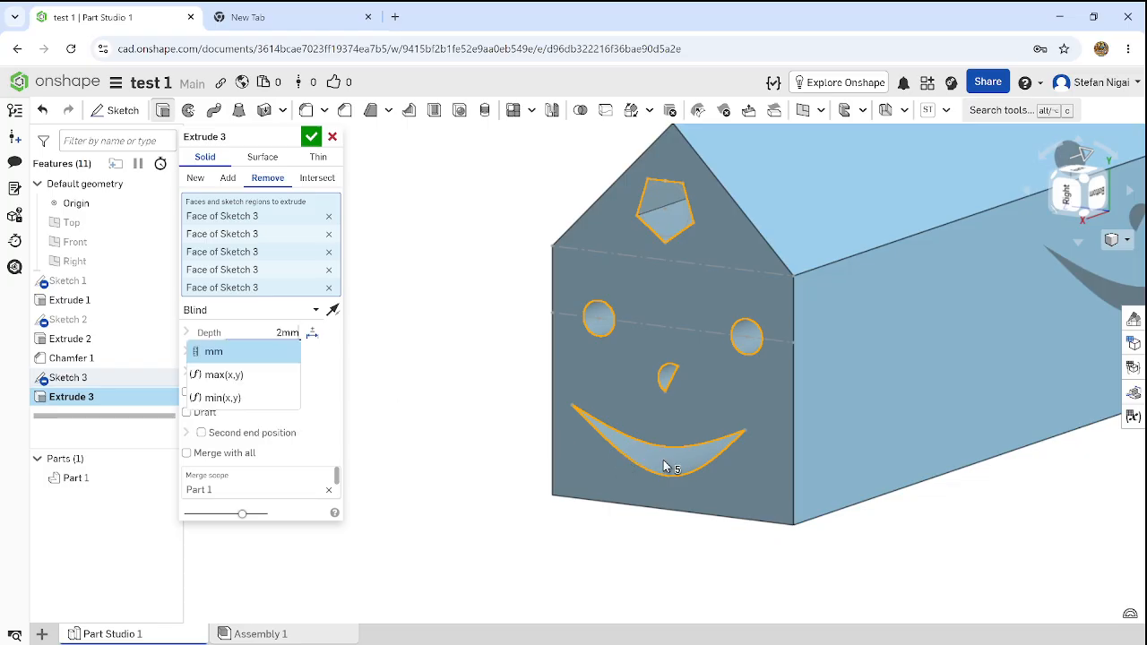
{"action": "mouse_move", "coordinate": [668, 459]}
{"action": "right_mouse_down"}
{"action": "mouse_move", "coordinate": [686, 459]}
{"action": "mouse_move", "coordinate": [649, 462]}
{"action": "right_mouse_up"}
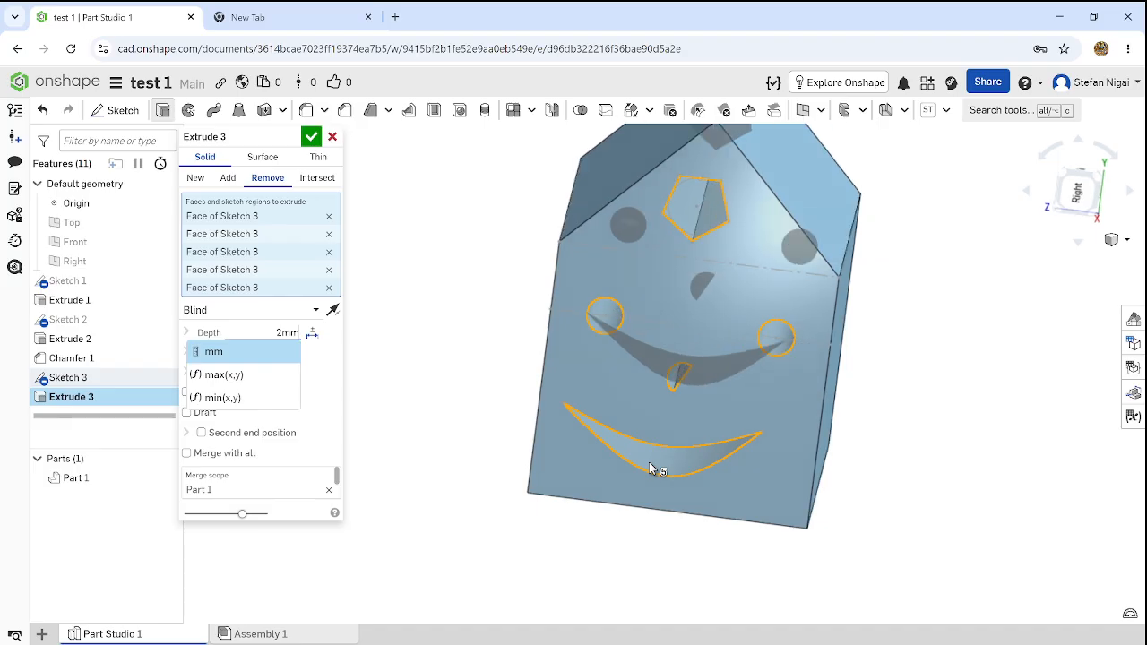
{"action": "left_click", "coordinate": [311, 139]}
Start a fillet with a 2.173 mm radius on the roof ridge and the two lengthwise edges where the roof meets the walls.
{"action": "mouse_move", "coordinate": [839, 374]}
{"action": "right_mouse_down"}
{"action": "mouse_move", "coordinate": [826, 363]}
{"action": "mouse_move", "coordinate": [825, 378]}
{"action": "right_mouse_up"}
{"action": "scroll", "coordinate": [825, 378], "scroll_direction": "down", "scroll_amount": 5}
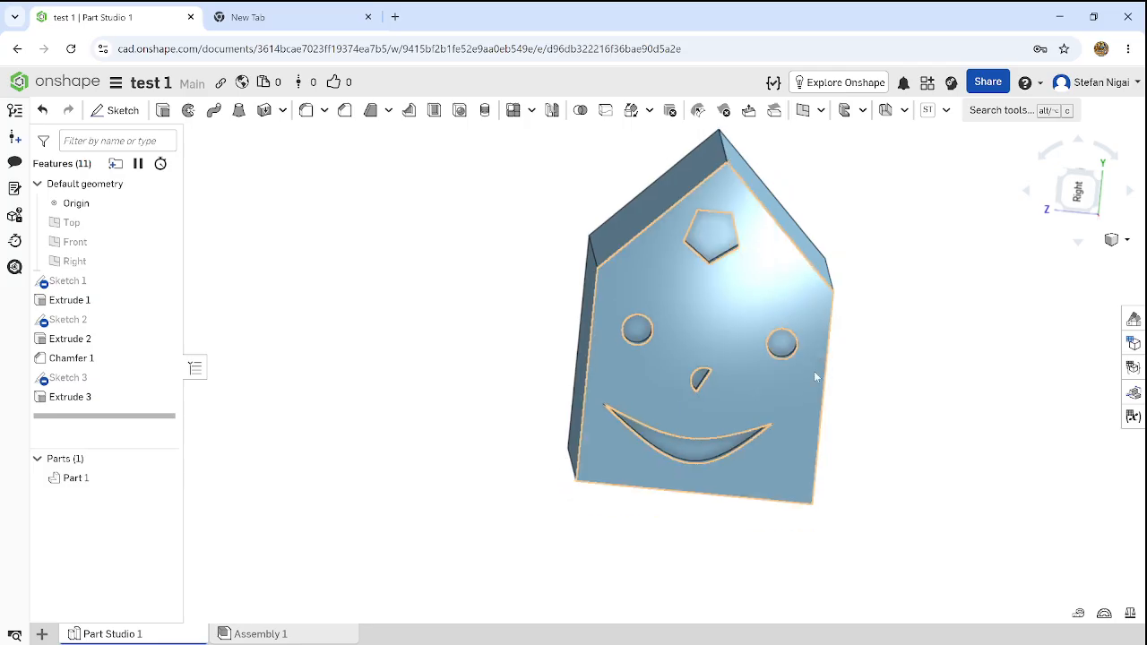
{"action": "mouse_move", "coordinate": [831, 387]}
{"action": "right_mouse_down"}
{"action": "mouse_move", "coordinate": [853, 374]}
{"action": "mouse_move", "coordinate": [864, 386]}
{"action": "mouse_move", "coordinate": [852, 402]}
{"action": "mouse_move", "coordinate": [817, 400]}
{"action": "mouse_move", "coordinate": [845, 402]}
{"action": "mouse_move", "coordinate": [891, 436]}
{"action": "mouse_move", "coordinate": [835, 366]}
{"action": "right_mouse_up"}
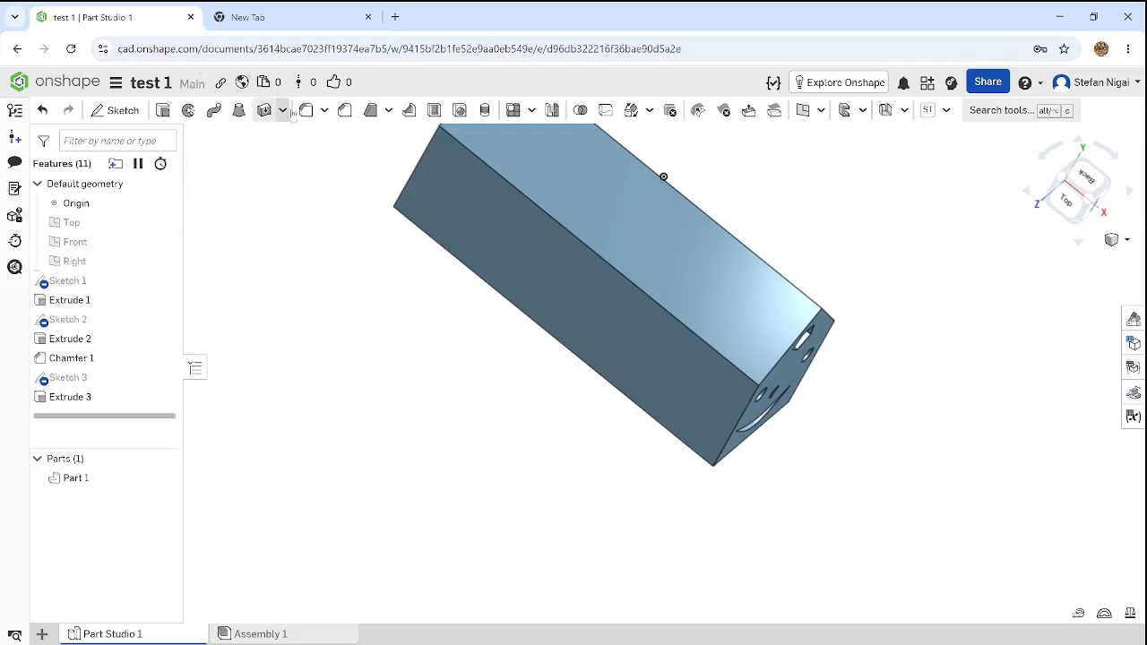
{"action": "left_click", "coordinate": [307, 115]}
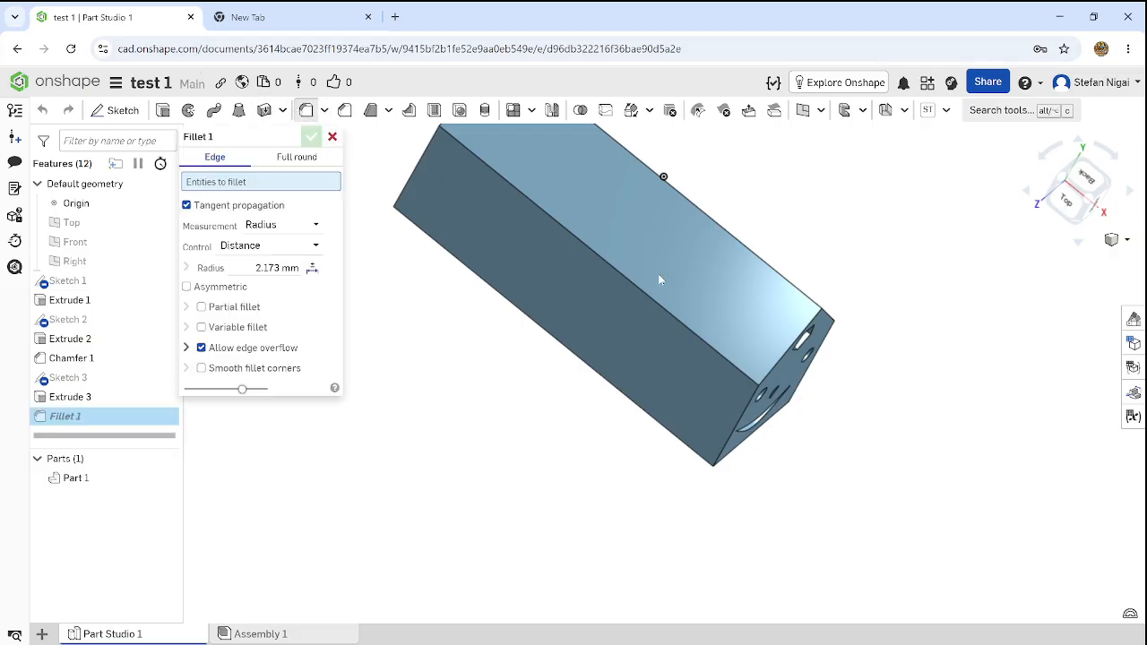
{"action": "left_click", "coordinate": [752, 255]}
{"action": "right_click_drag", "start_coordinate": [702, 275], "coordinate": [662, 309]}
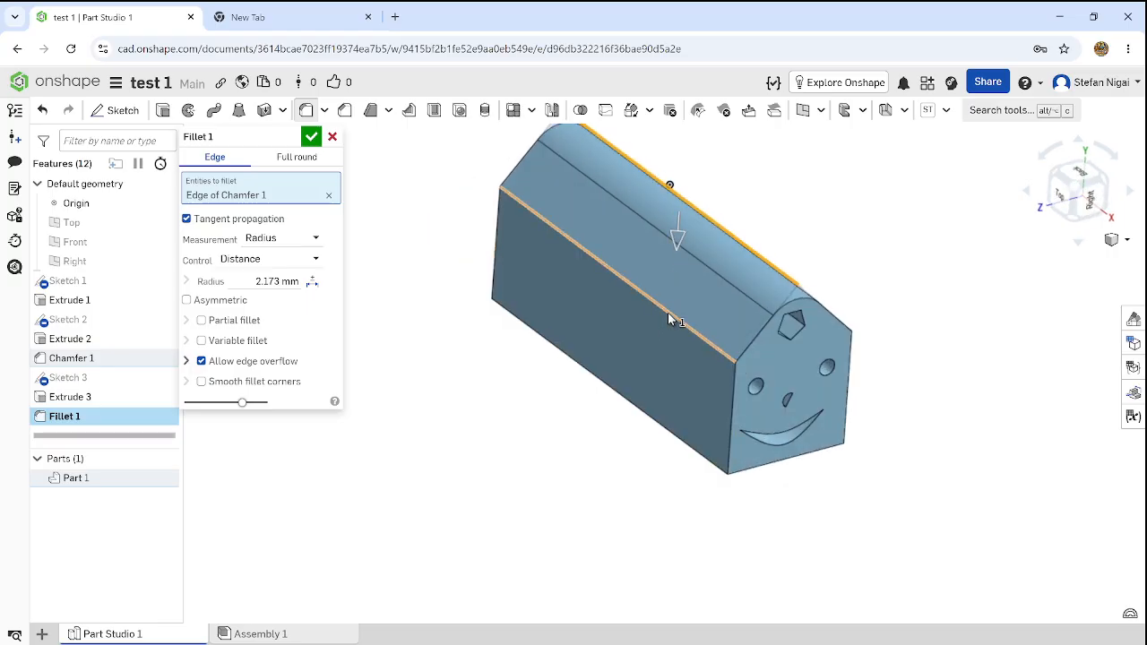
{"action": "left_click", "coordinate": [669, 316]}
{"action": "right_click_drag", "start_coordinate": [792, 298], "coordinate": [774, 303]}
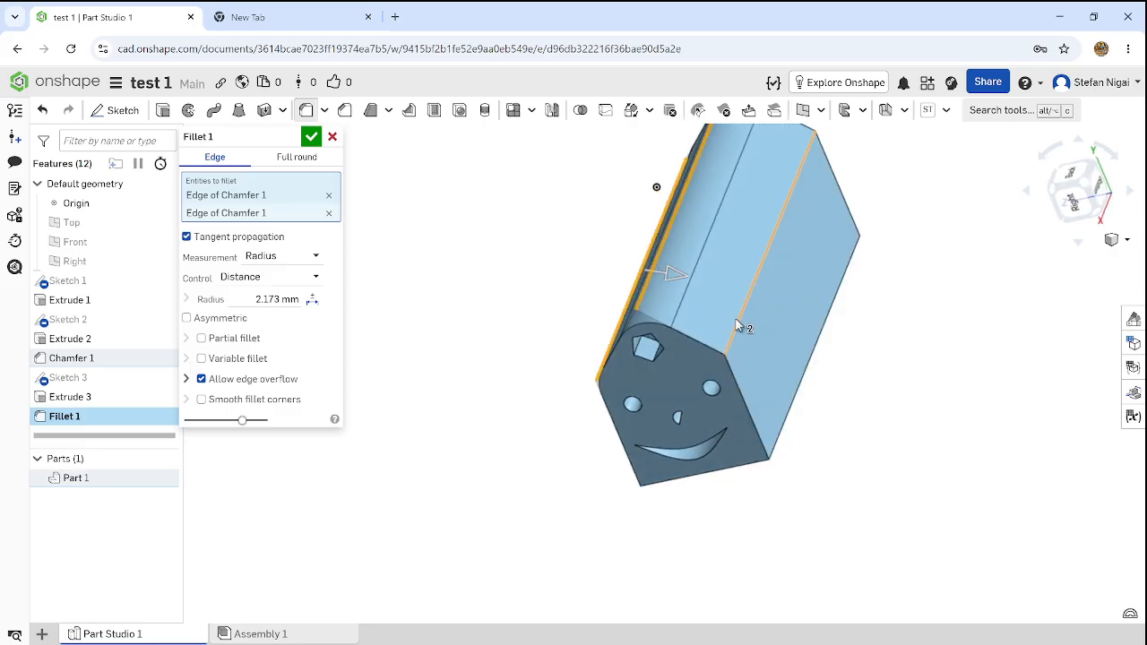
{"action": "left_click", "coordinate": [736, 322]}
Add one lengthwise bottom edge beside the engraved "Subscibe" text to the fillet selection.
{"action": "right_click_drag", "start_coordinate": [812, 306], "coordinate": [795, 270]}
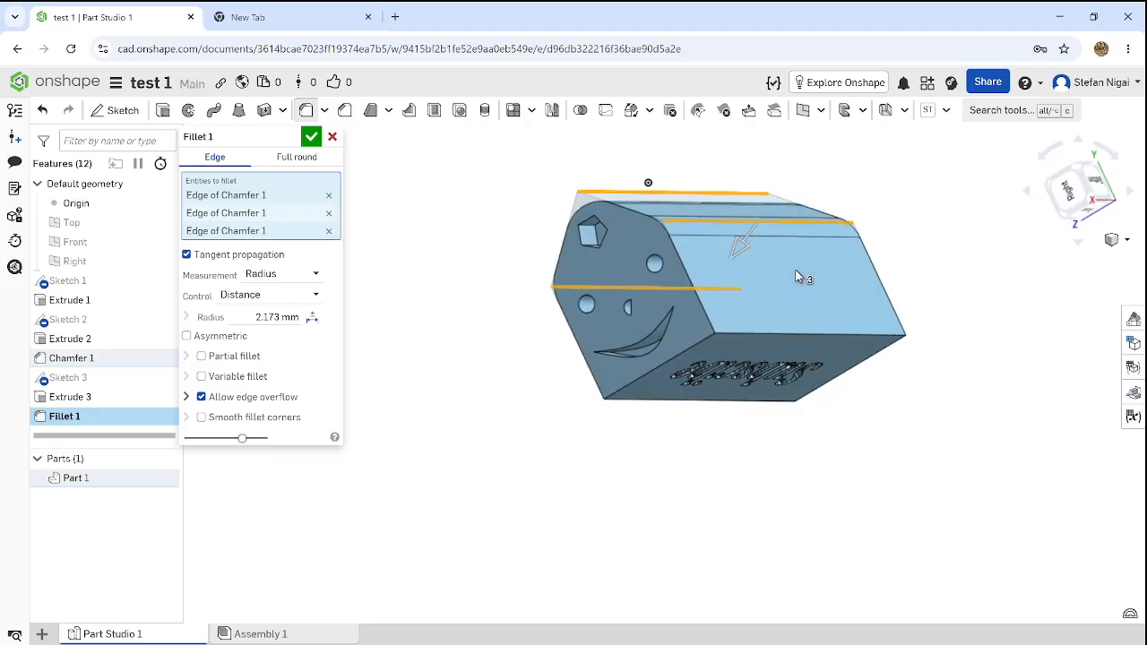
{"action": "left_click", "coordinate": [771, 336]}
{"action": "right_click_drag", "start_coordinate": [783, 299], "coordinate": [724, 329]}
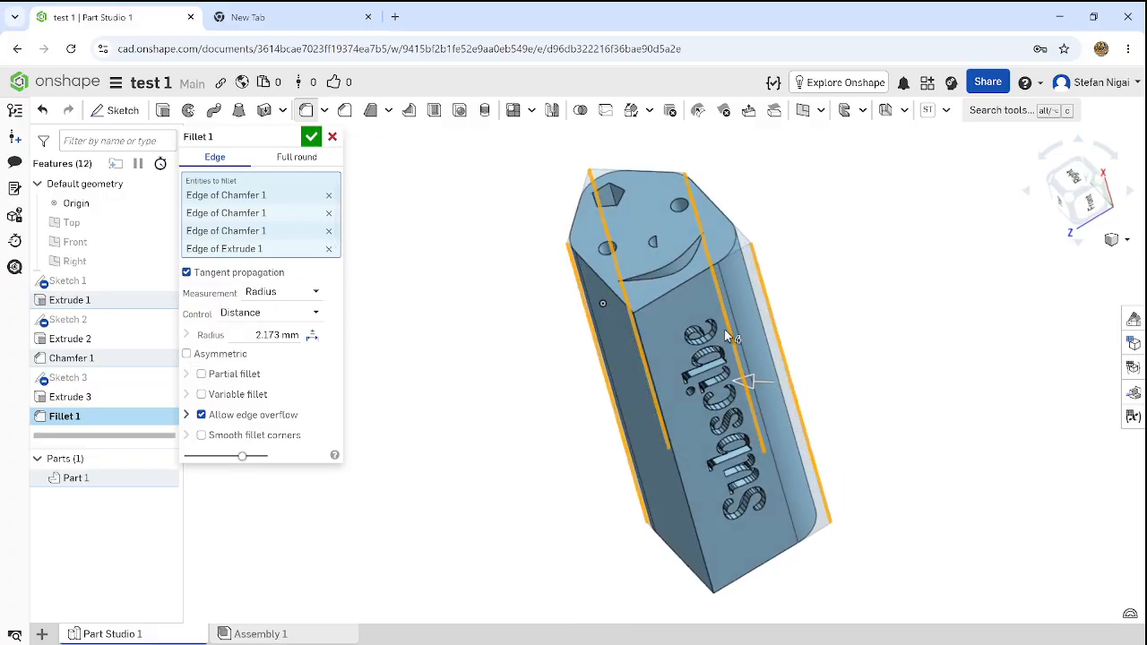
Try to include the opposite lengthwise bottom edge beside the text in the fillet.
{"action": "left_click", "coordinate": [648, 353]}
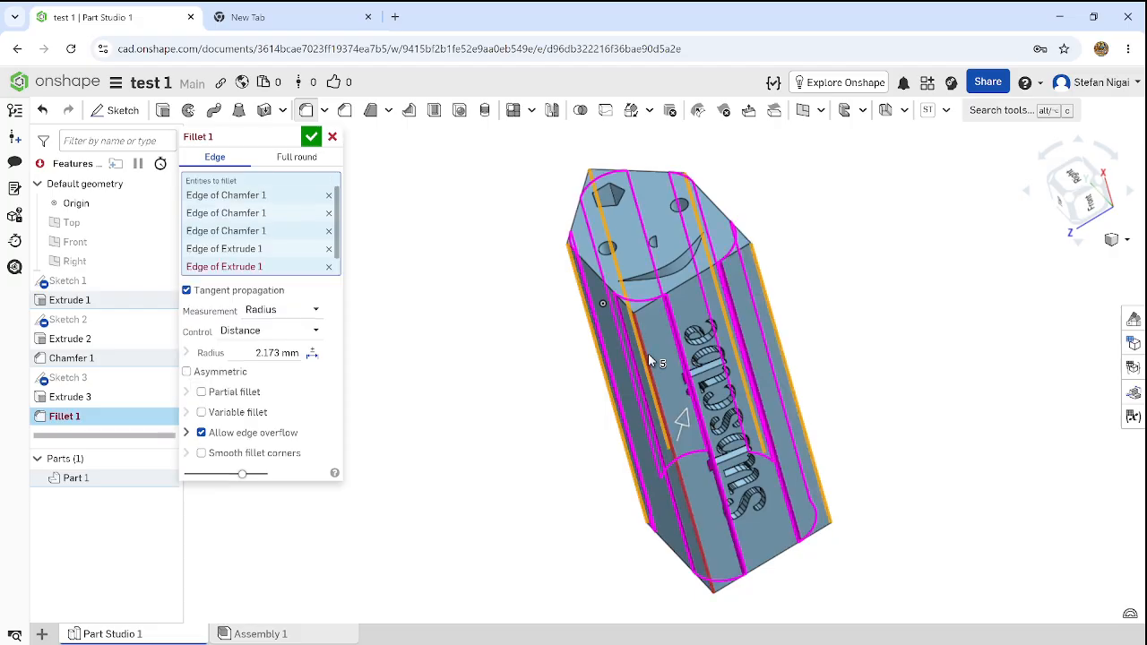
{"action": "left_click", "coordinate": [650, 355]}
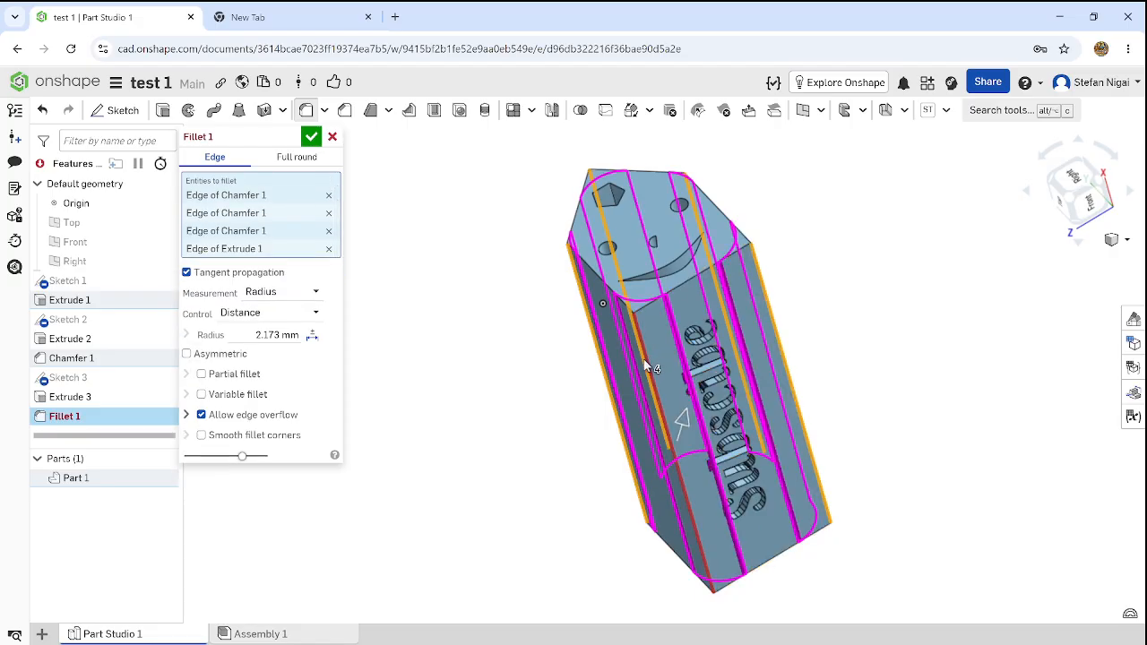
{"action": "right_click_drag", "start_coordinate": [799, 281], "coordinate": [771, 325]}
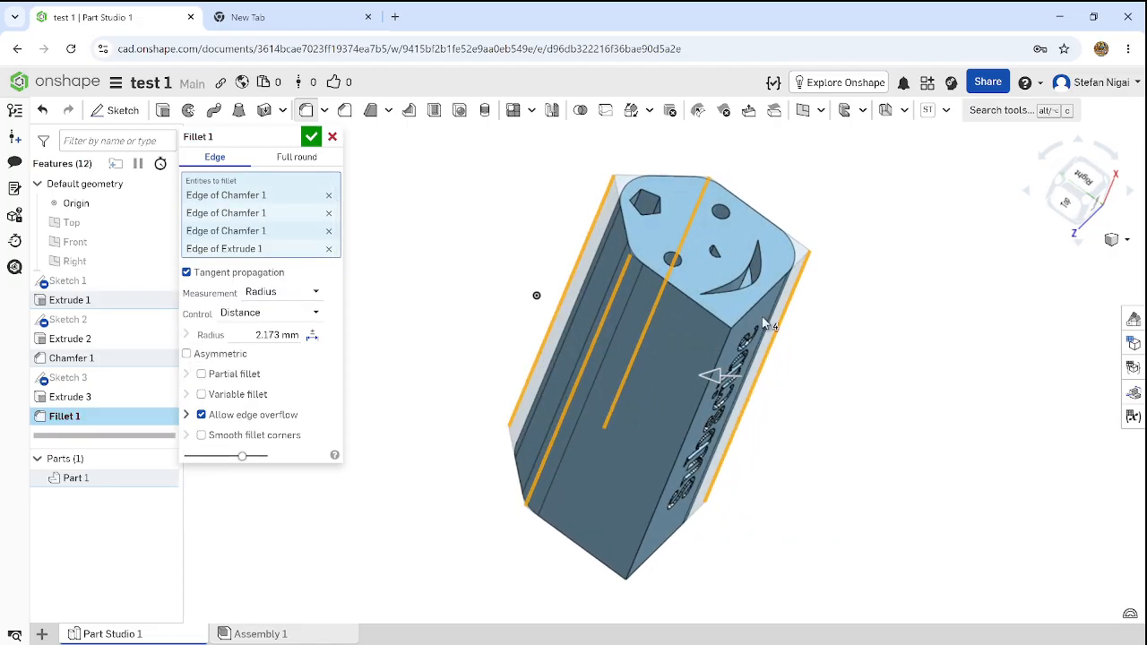
{"action": "scroll", "coordinate": [727, 330], "scroll_direction": "up", "scroll_amount": 3}
{"action": "scroll", "coordinate": [728, 330], "scroll_direction": "up", "scroll_amount": 2}
{"action": "left_click", "coordinate": [723, 371]}
{"action": "left_click", "coordinate": [723, 370]}
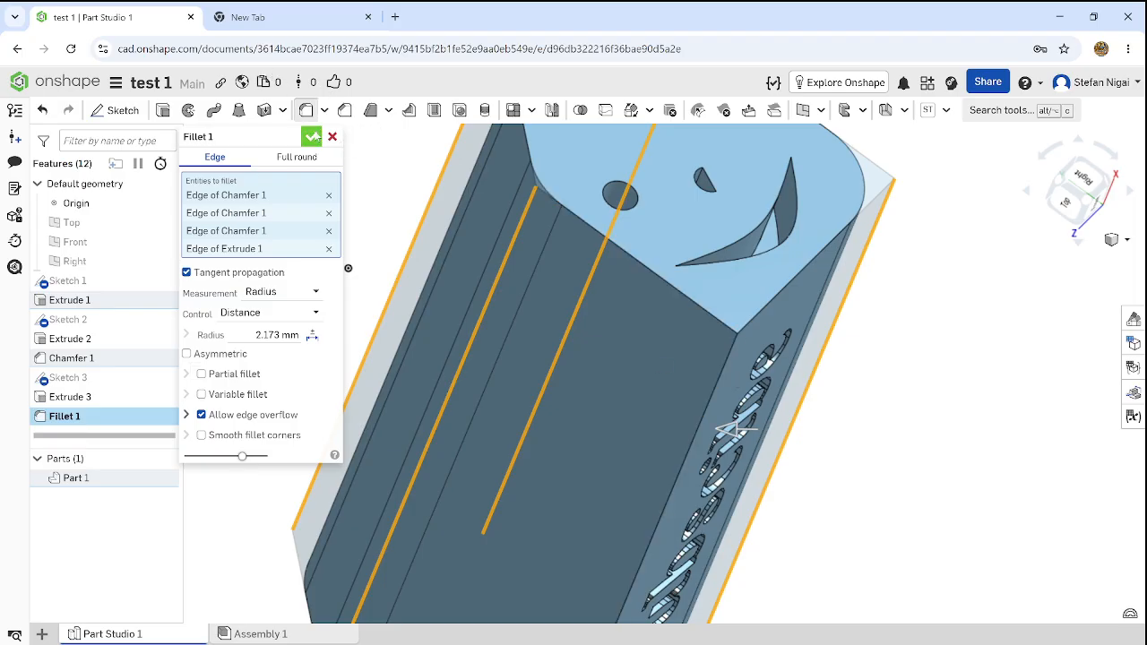
Apply the fillet to the four selected lengthwise edges.
{"action": "left_click", "coordinate": [311, 136]}
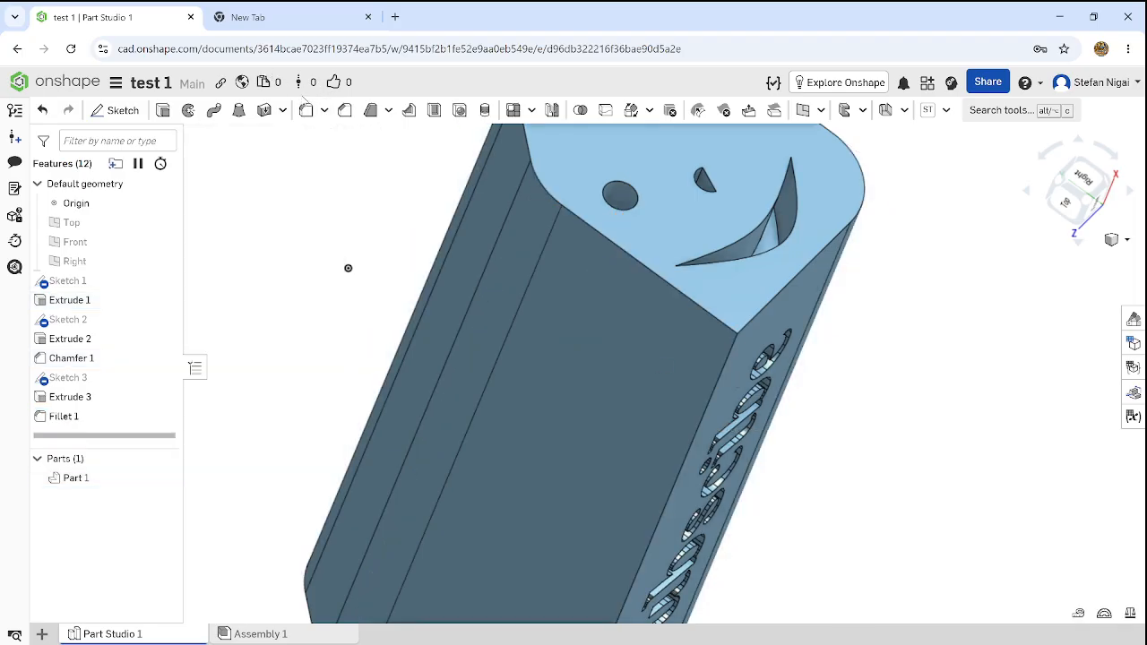
Fillet the remaining sharp lengthwise edge beside the engraved "Subscibe" text with a radius of about 1.787 mm.
{"action": "left_click", "coordinate": [306, 109]}
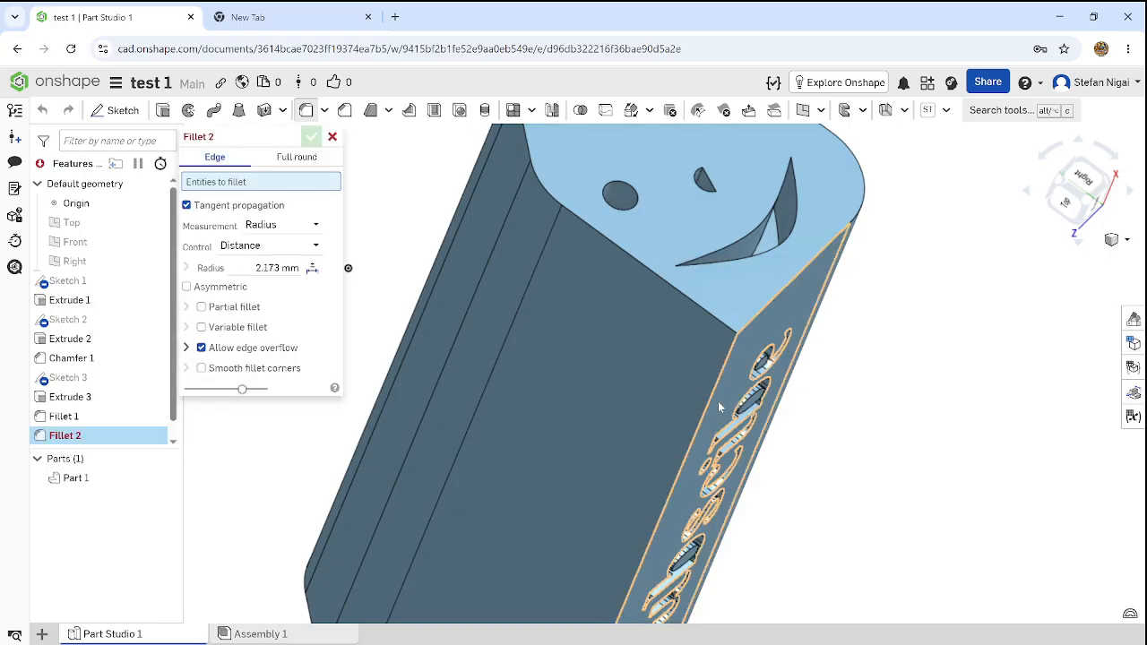
{"action": "left_click", "coordinate": [711, 399]}
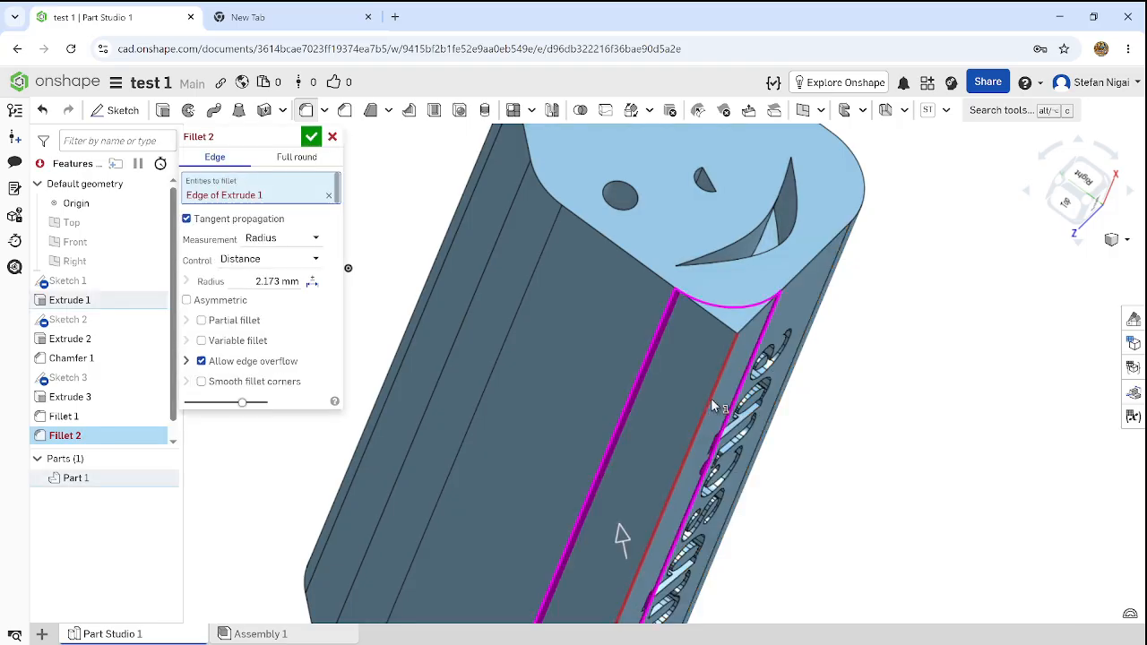
{"action": "right_click_drag", "start_coordinate": [710, 398], "coordinate": [691, 428]}
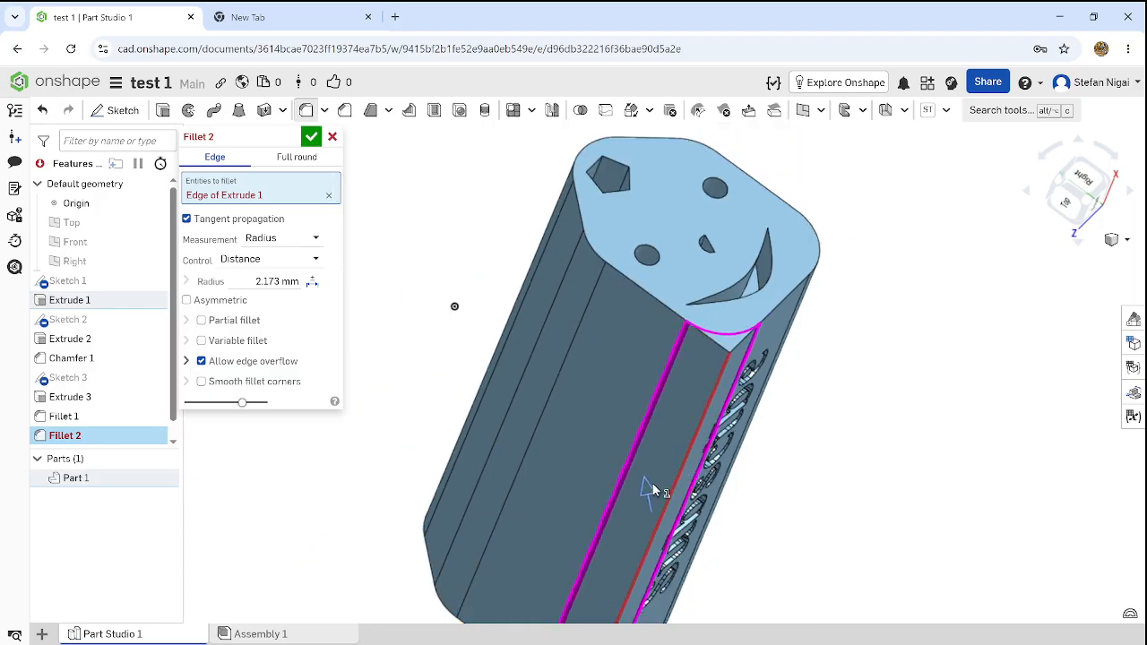
{"action": "left_click_drag", "start_coordinate": [646, 491], "coordinate": [647, 490]}
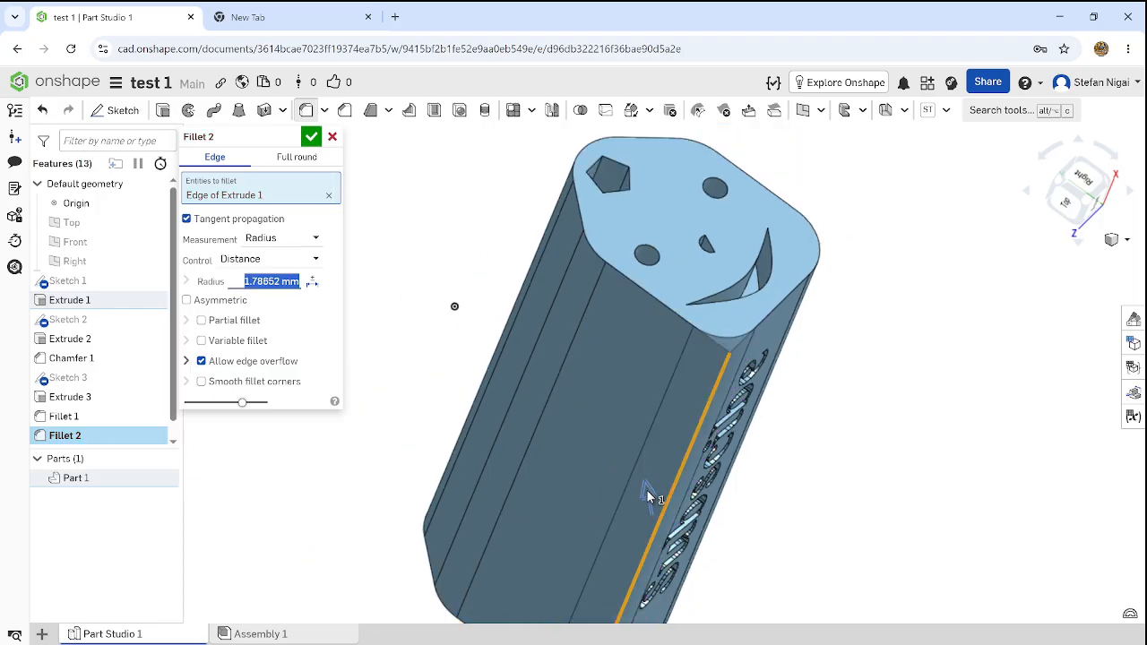
{"action": "left_click", "coordinate": [310, 136]}
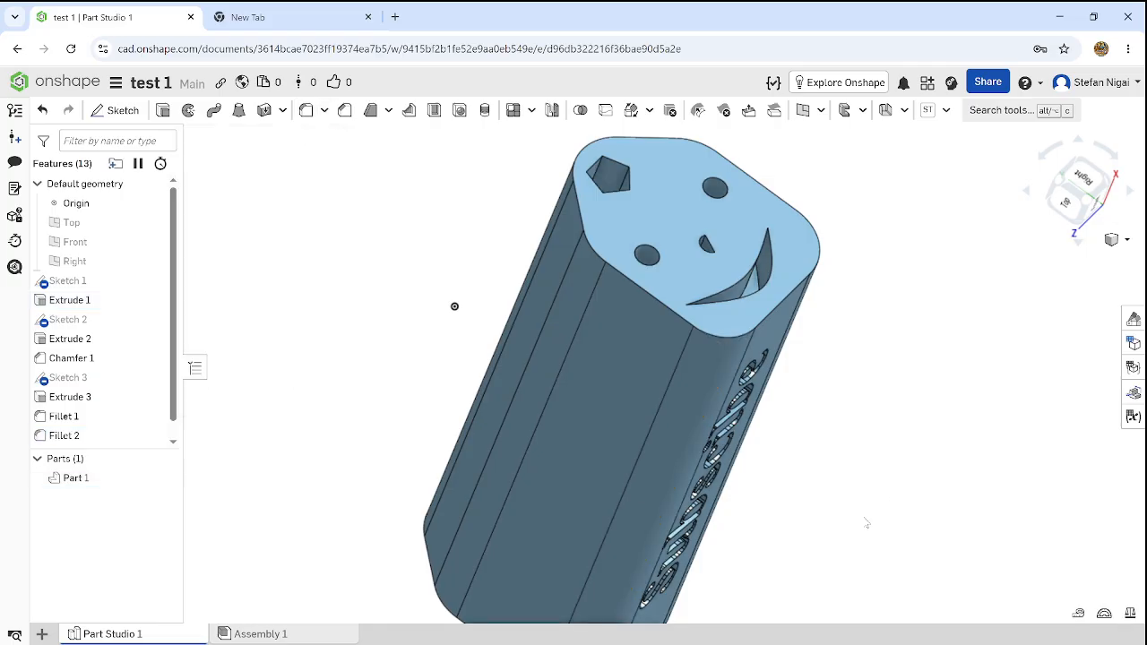
Examine the filleted block from its smiling end face, head-on and at an angle along its length.
{"action": "right_click_drag", "start_coordinate": [825, 417], "coordinate": [758, 395]}
{"action": "right_click_drag", "start_coordinate": [764, 294], "coordinate": [817, 336]}
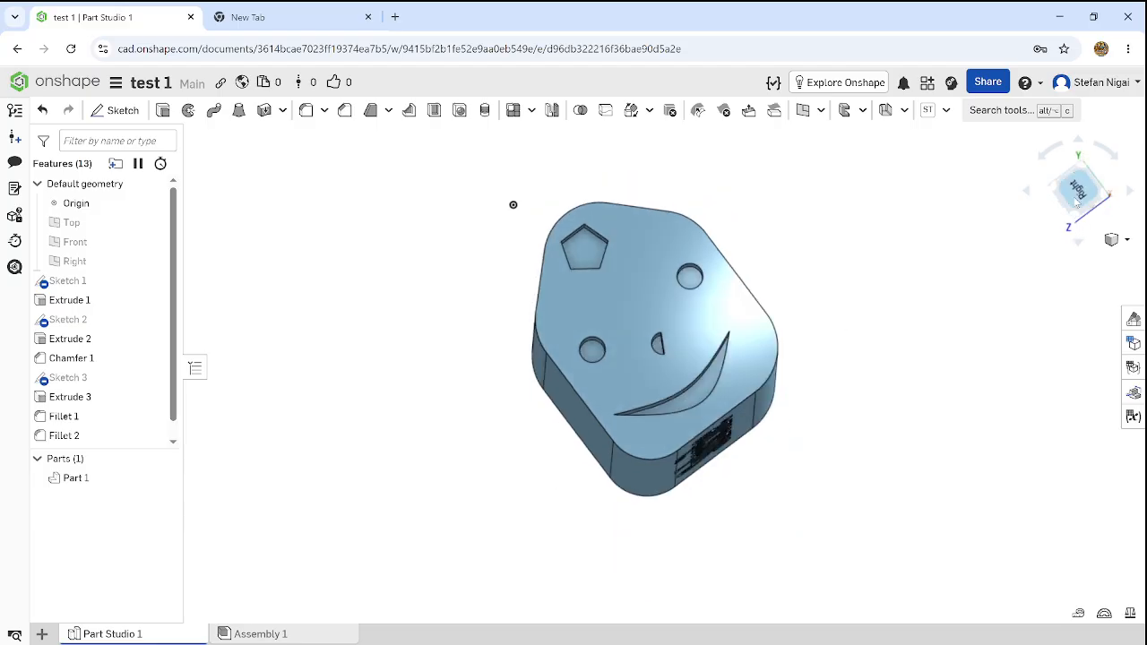
{"action": "left_click", "coordinate": [1058, 155]}
{"action": "left_click", "coordinate": [1059, 154]}
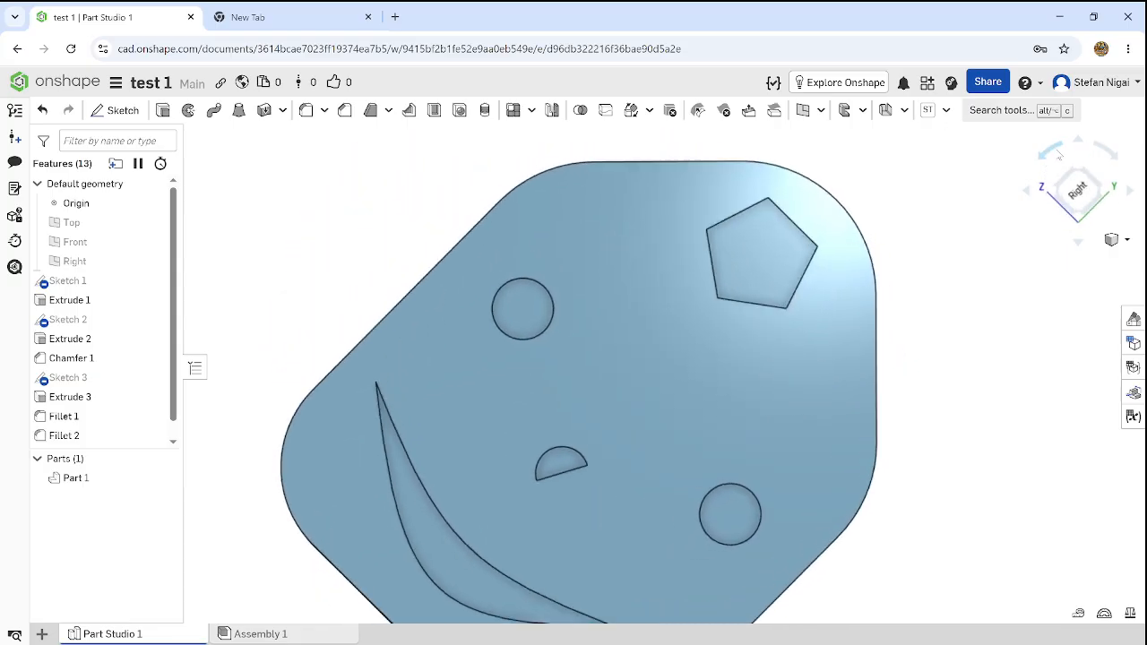
{"action": "scroll", "coordinate": [920, 291], "scroll_direction": "down", "scroll_amount": 5}
{"action": "right_click_drag", "start_coordinate": [841, 401], "coordinate": [881, 408]}
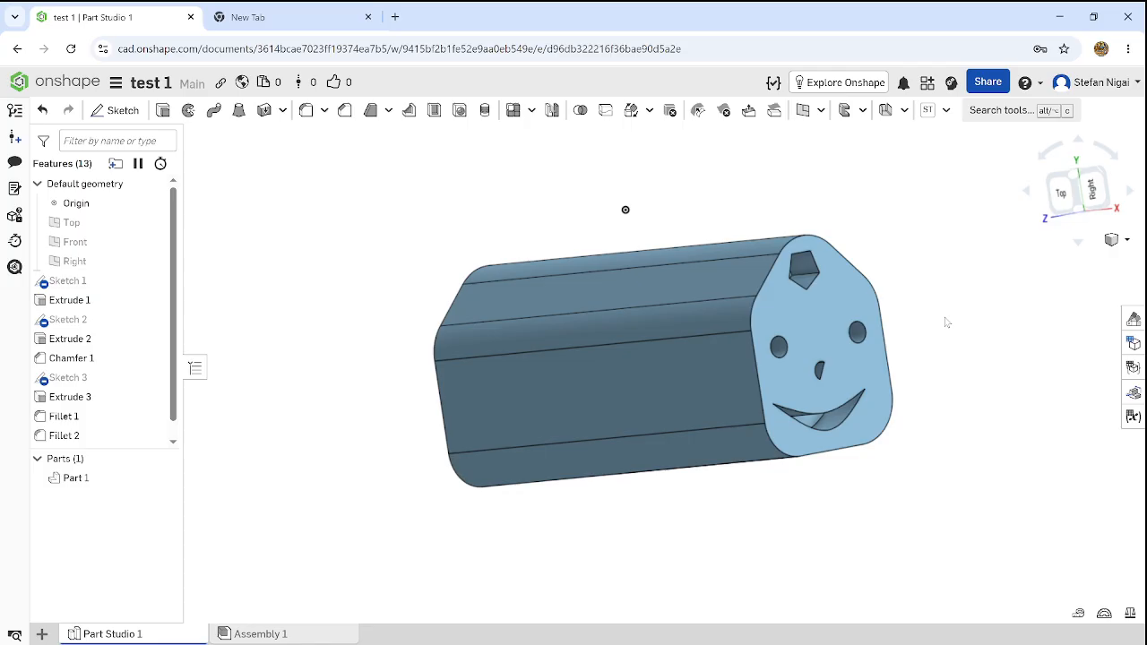
Leave the block's document for the list of owned documents and open the Tenis document.
{"action": "left_click", "coordinate": [56, 83]}
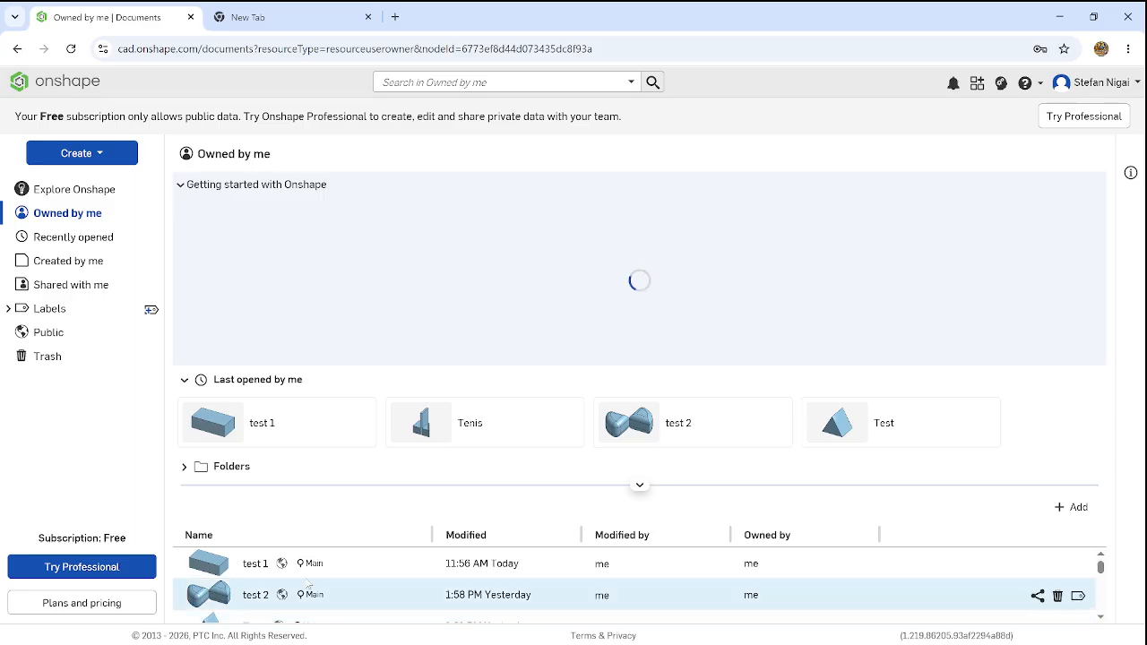
{"action": "scroll", "coordinate": [313, 583], "scroll_direction": "down", "scroll_amount": 1}
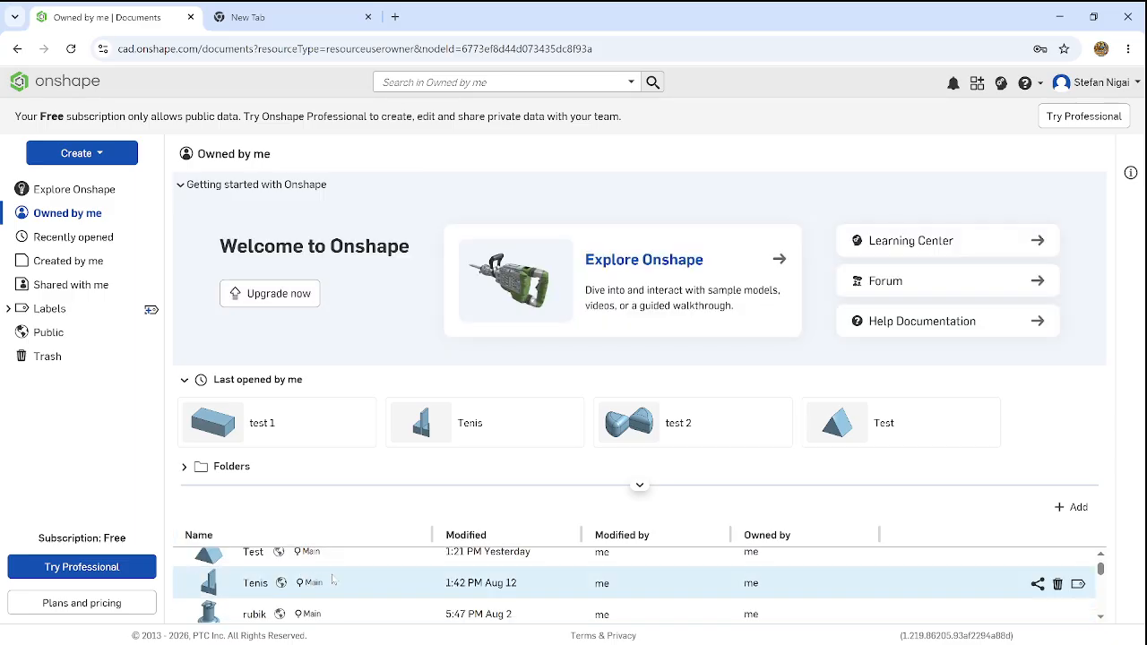
{"action": "left_click", "coordinate": [332, 580]}
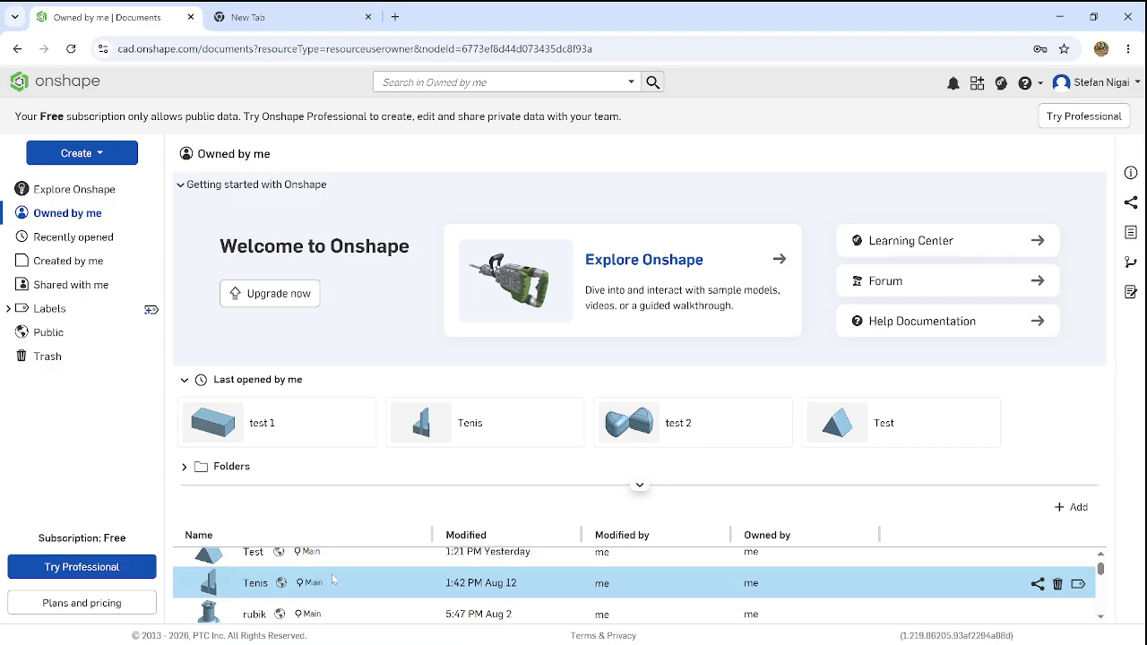
{"action": "left_click", "coordinate": [253, 584]}
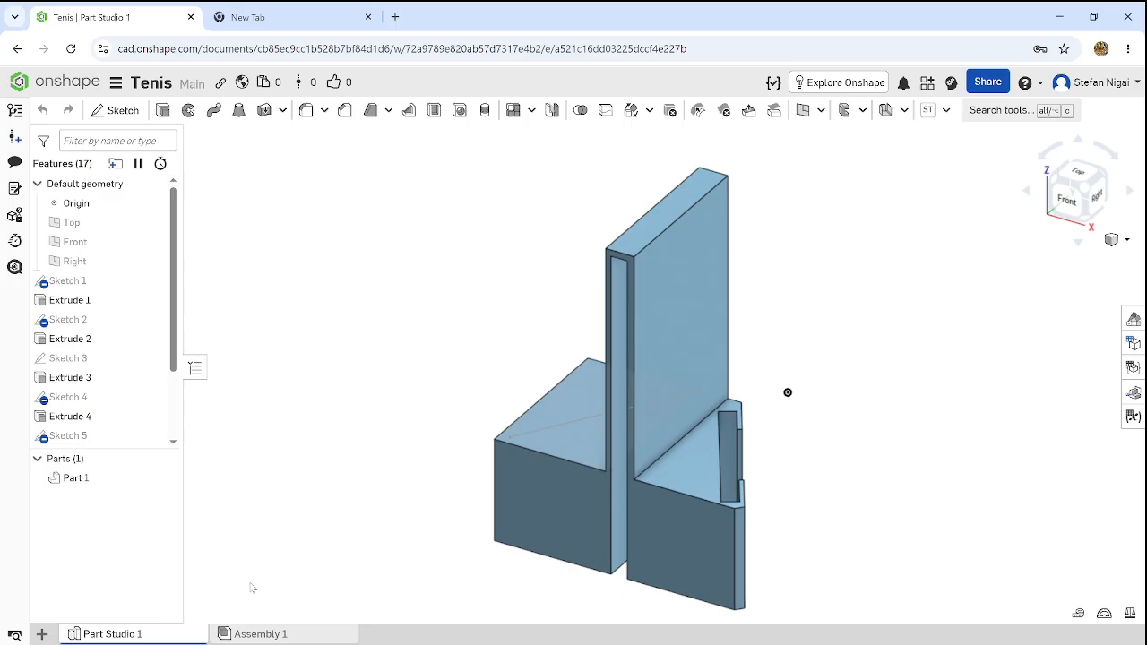
Examine the Tenis part from above and from its slotted side, and return to the list of owned documents.
{"action": "right_click_drag", "start_coordinate": [807, 380], "coordinate": [676, 540]}
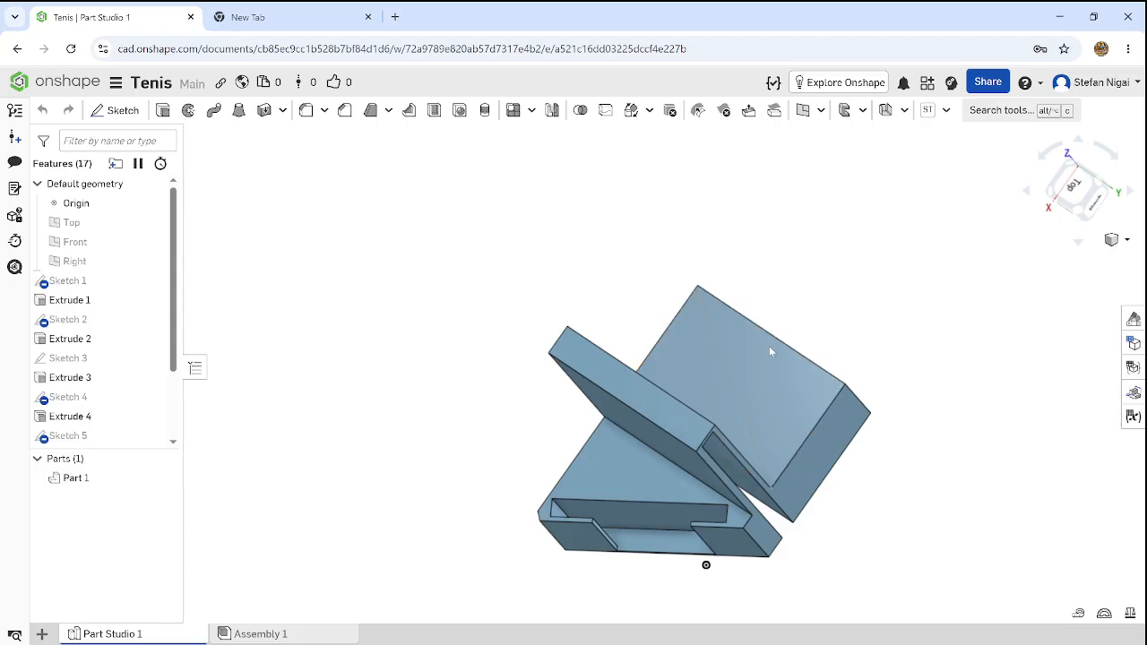
{"action": "right_click_drag", "start_coordinate": [802, 438], "coordinate": [685, 395]}
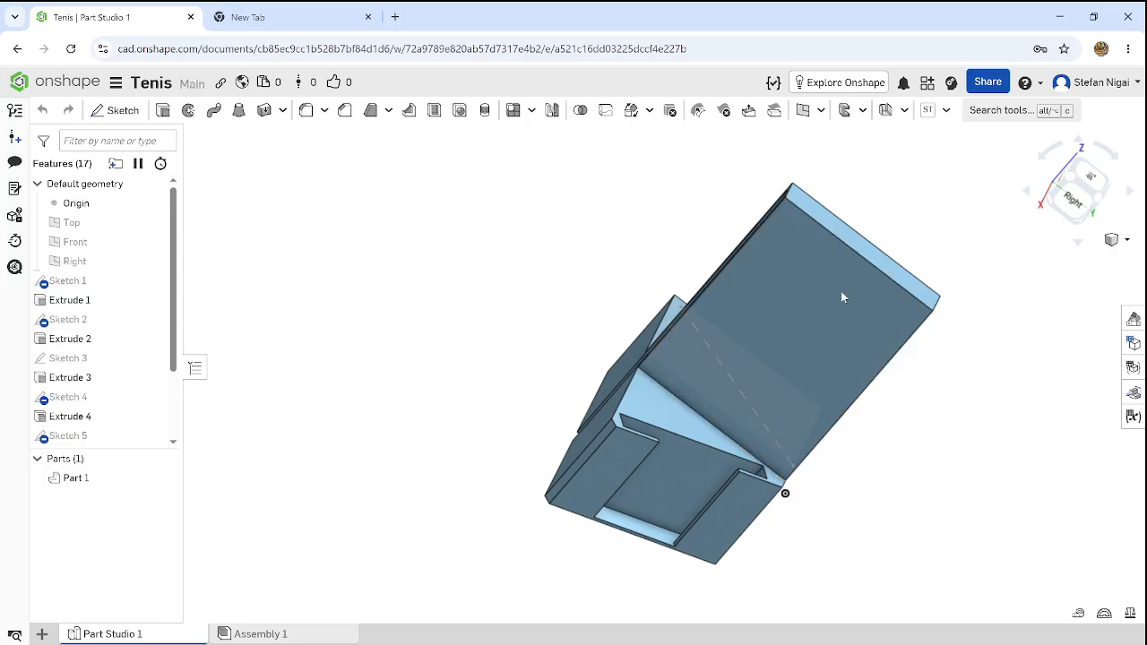
{"action": "left_click", "coordinate": [76, 87]}
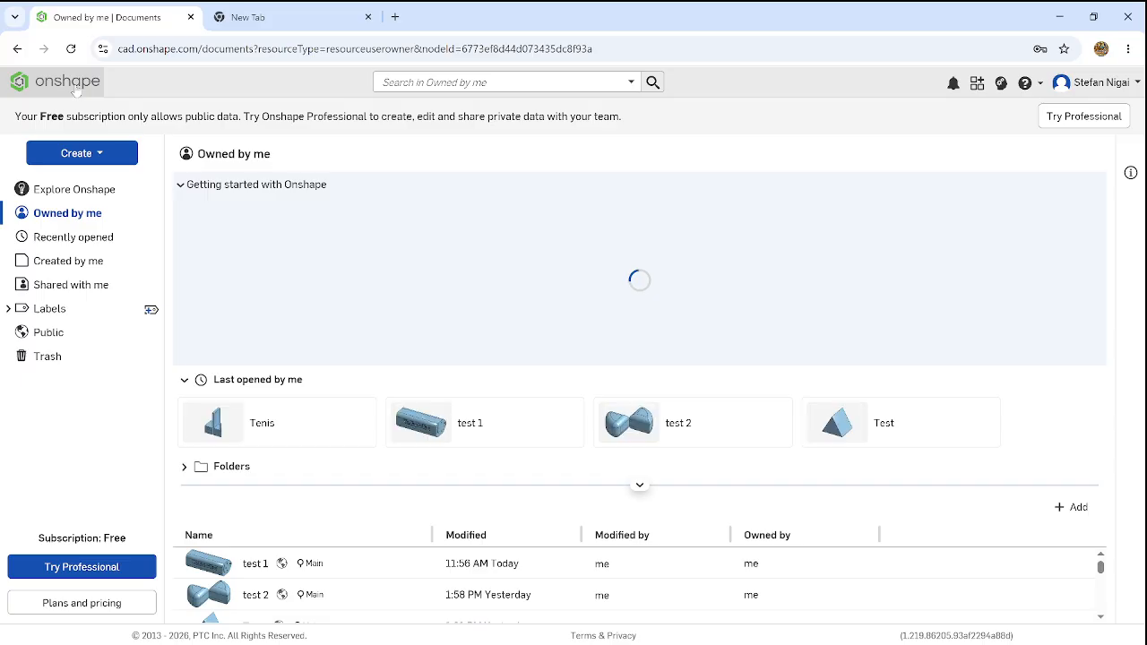